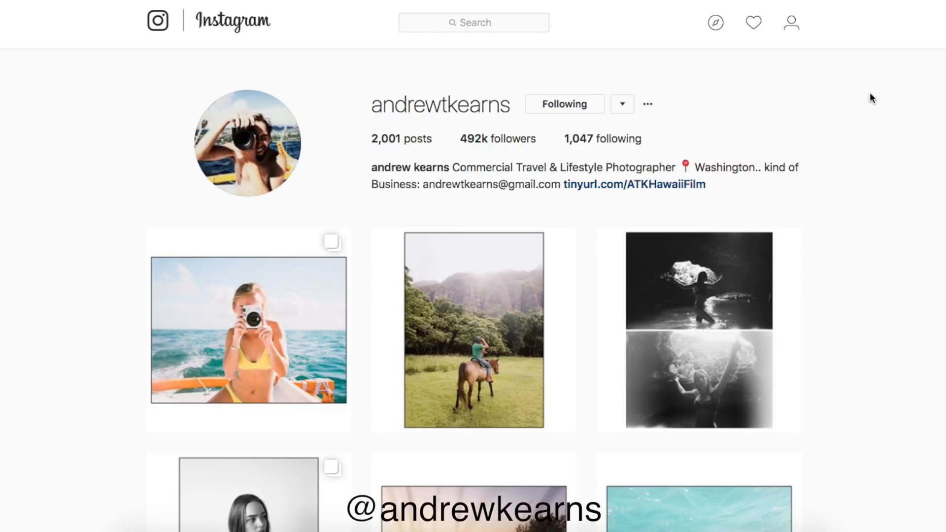
- In the Basic panel, enter Temp 6000 and Tint +5 to warm the mountain road shot
scroll(870, 94, "down", 4)
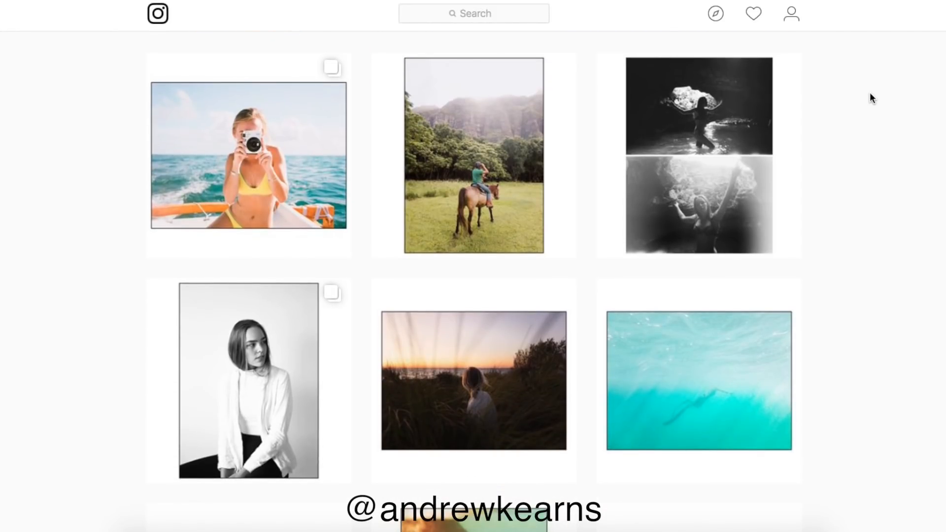
scroll(870, 95, "down", 8)
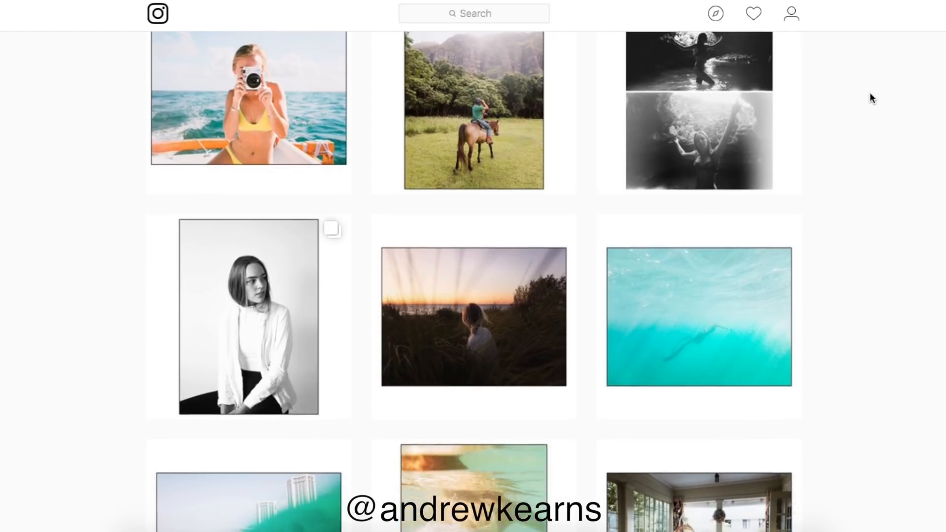
scroll(871, 93, "down", 4)
scroll(870, 93, "down", 5)
scroll(870, 96, "down", 1)
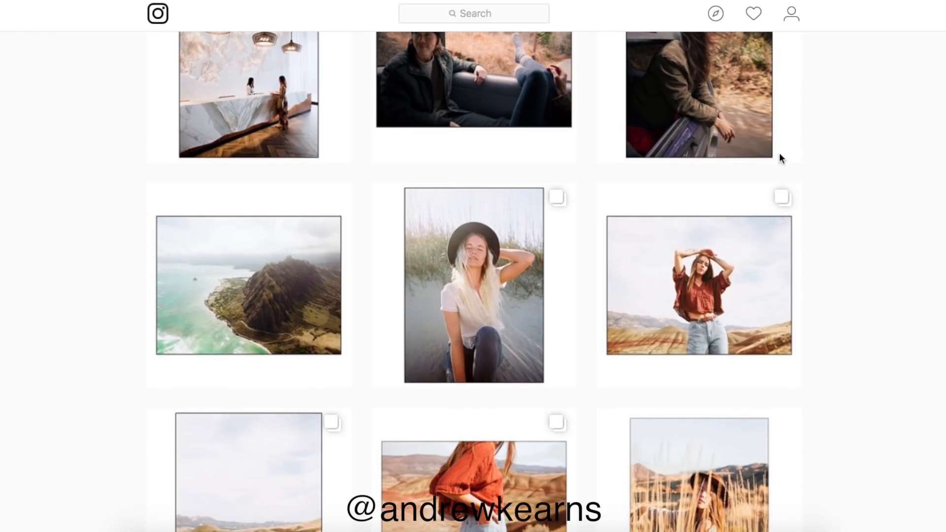
scroll(815, 100, "down", 5)
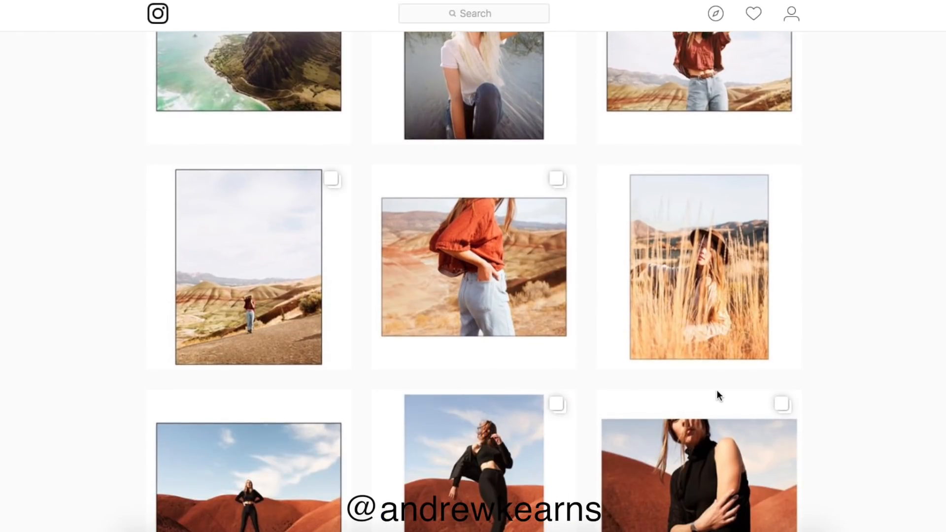
scroll(717, 391, "down", 6)
scroll(717, 394, "down", 12)
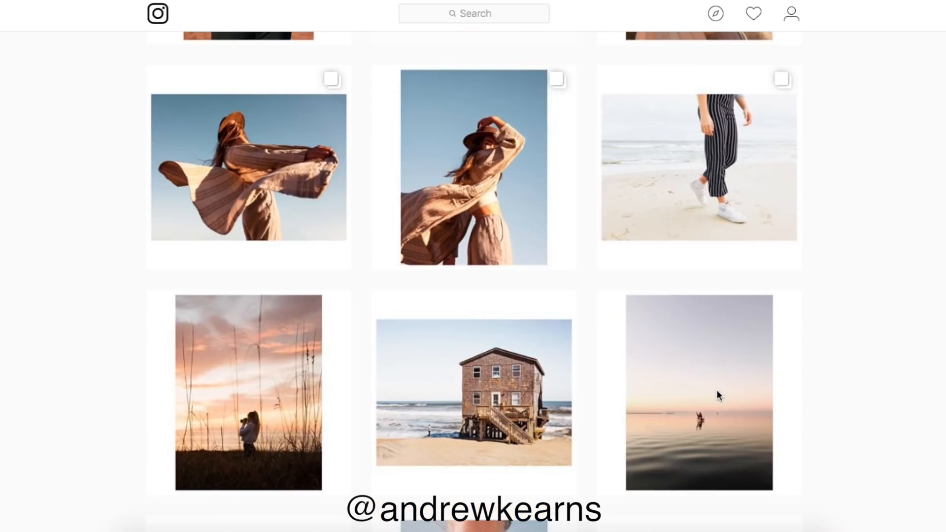
scroll(719, 395, "down", 11)
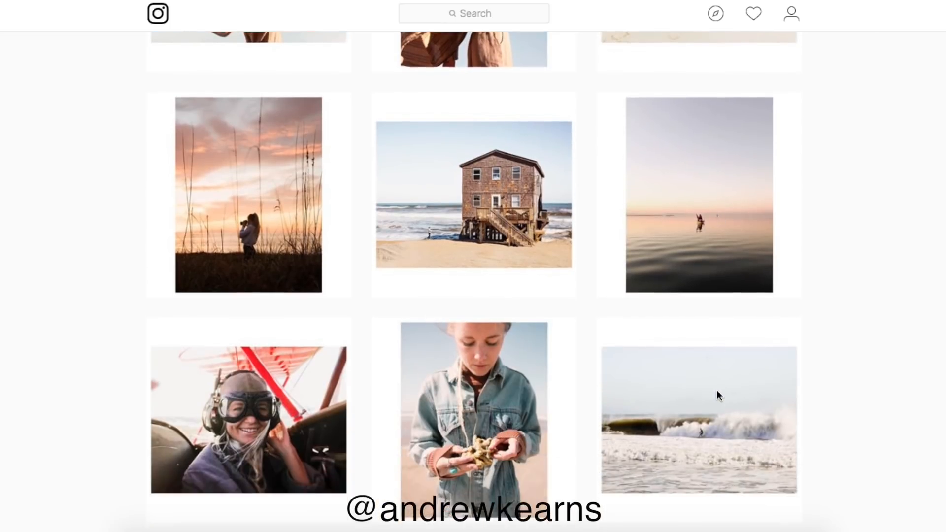
scroll(717, 389, "down", 2)
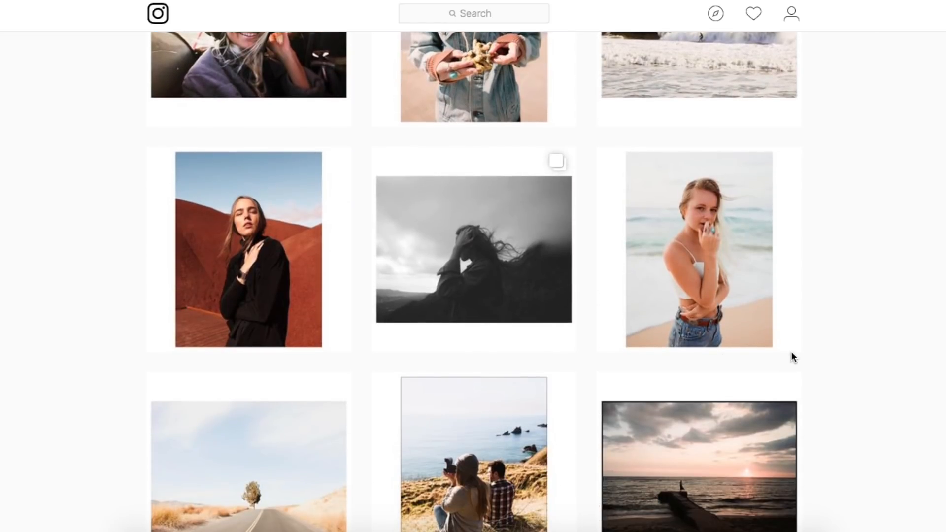
scroll(792, 351, "down", 3)
scroll(792, 351, "down", 10)
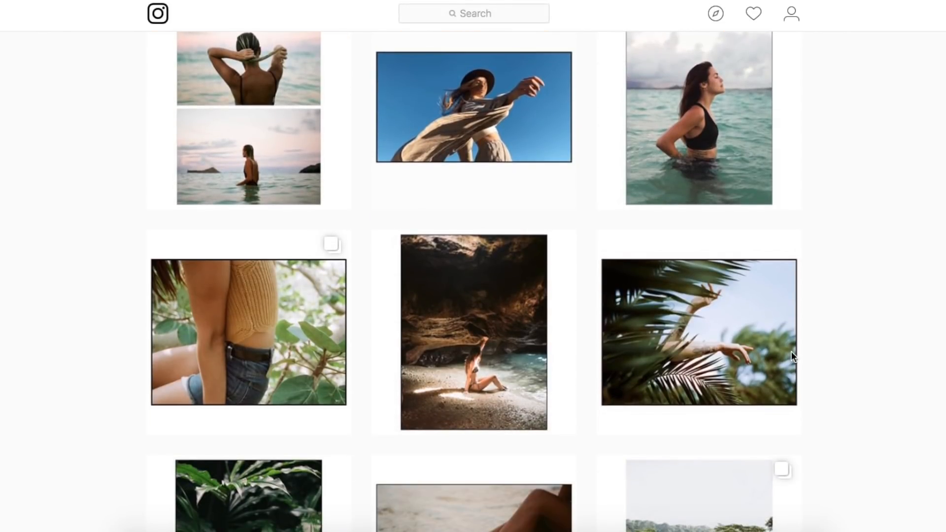
scroll(791, 351, "down", 1)
scroll(791, 356, "down", 6)
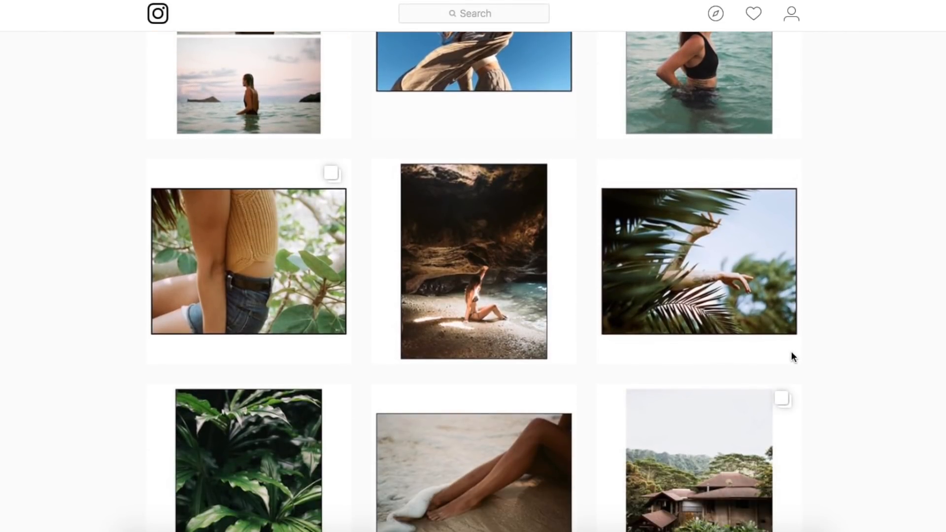
scroll(792, 356, "down", 1)
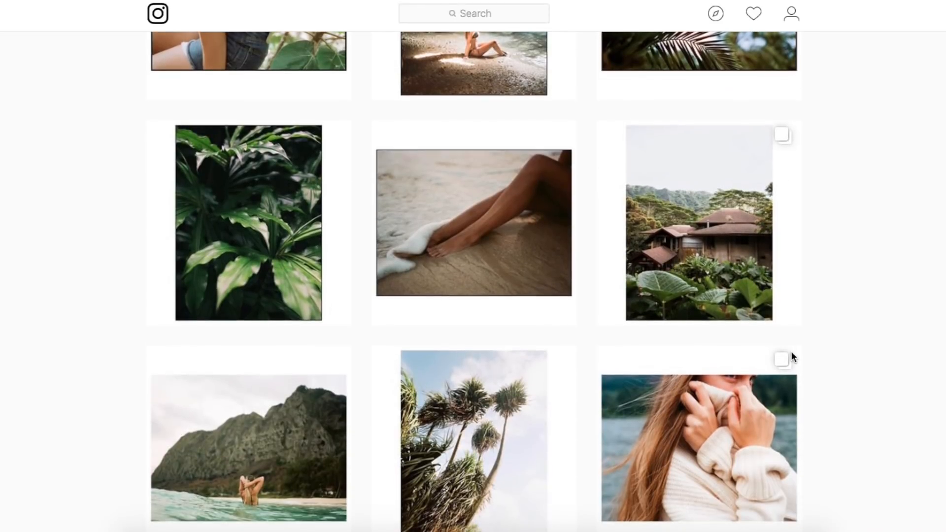
scroll(792, 355, "down", 5)
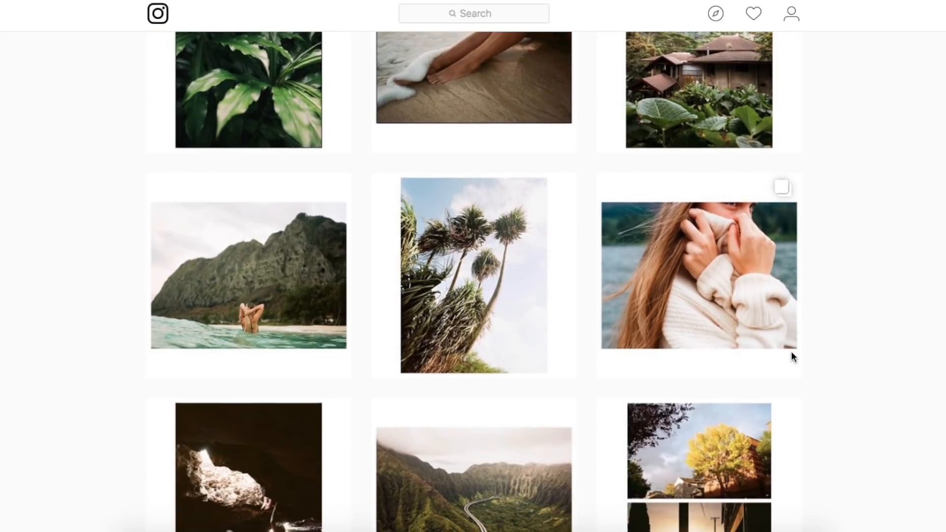
scroll(792, 356, "down", 1)
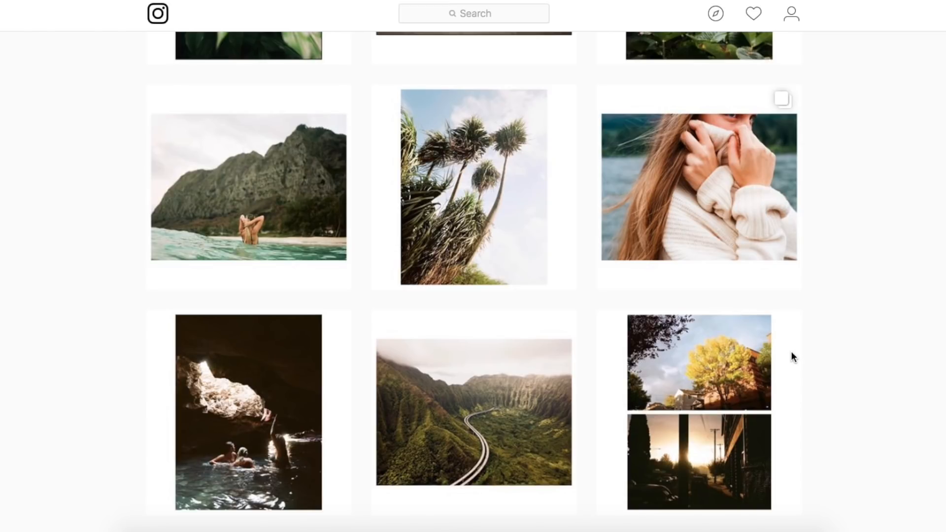
scroll(791, 352, "down", 7)
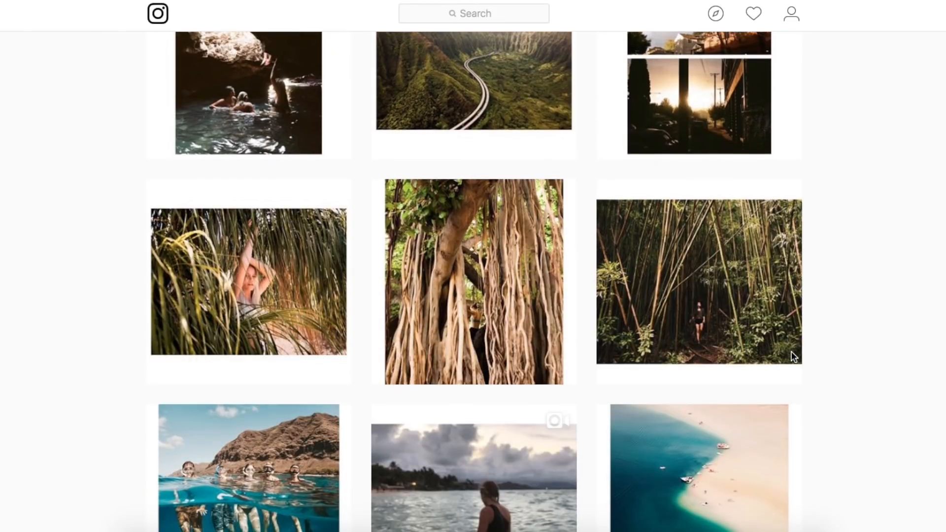
scroll(793, 356, "down", 4)
scroll(791, 352, "up", 2)
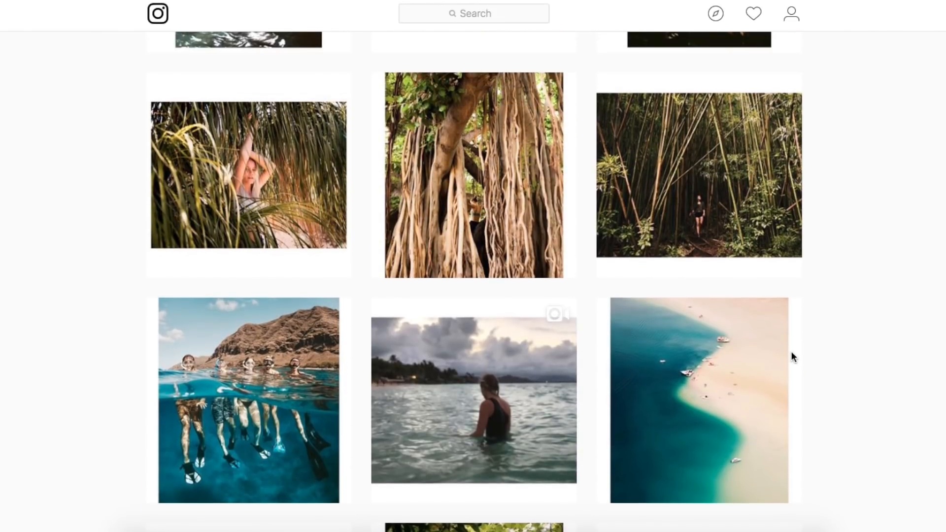
scroll(792, 355, "down", 5)
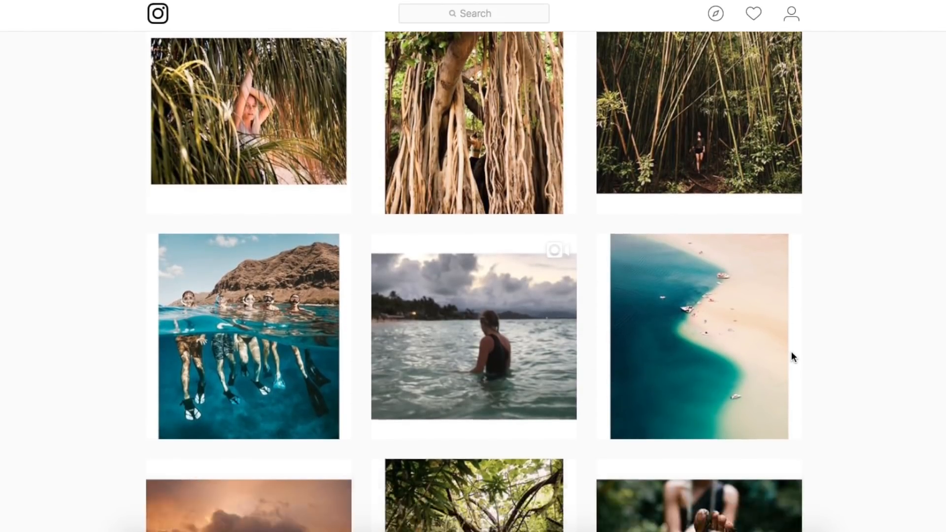
scroll(793, 357, "down", 6)
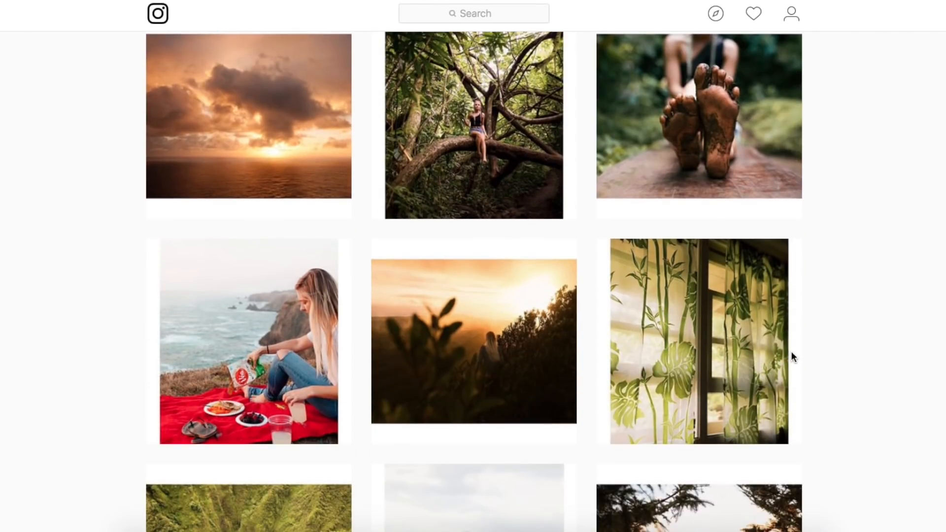
scroll(792, 352, "down", 8)
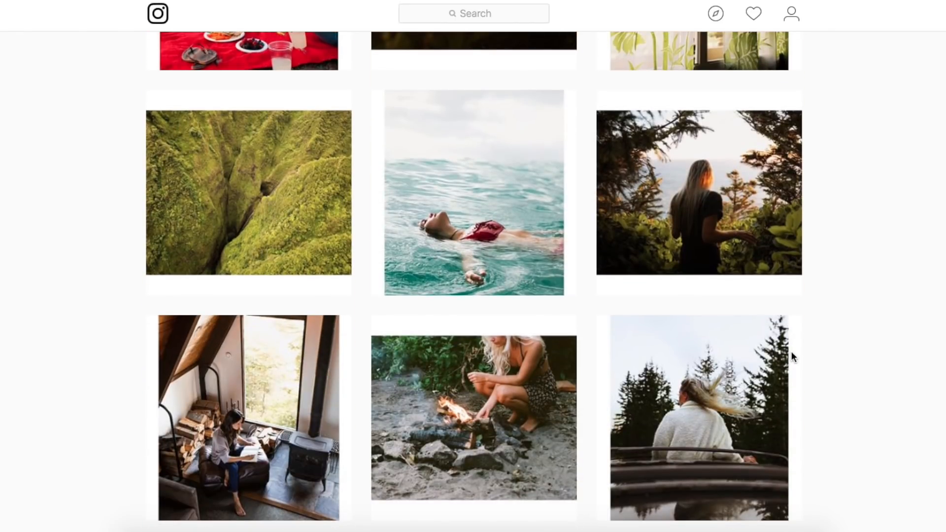
scroll(791, 353, "down", 3)
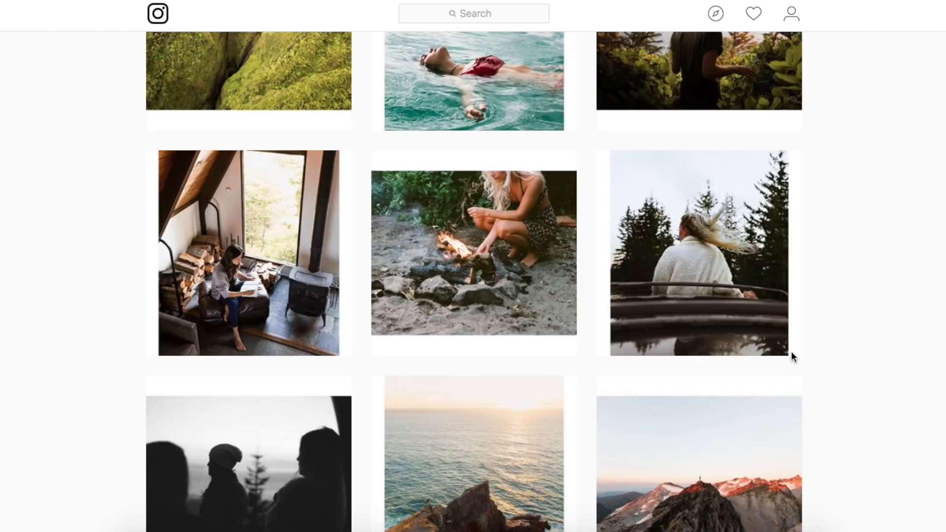
scroll(791, 353, "down", 7)
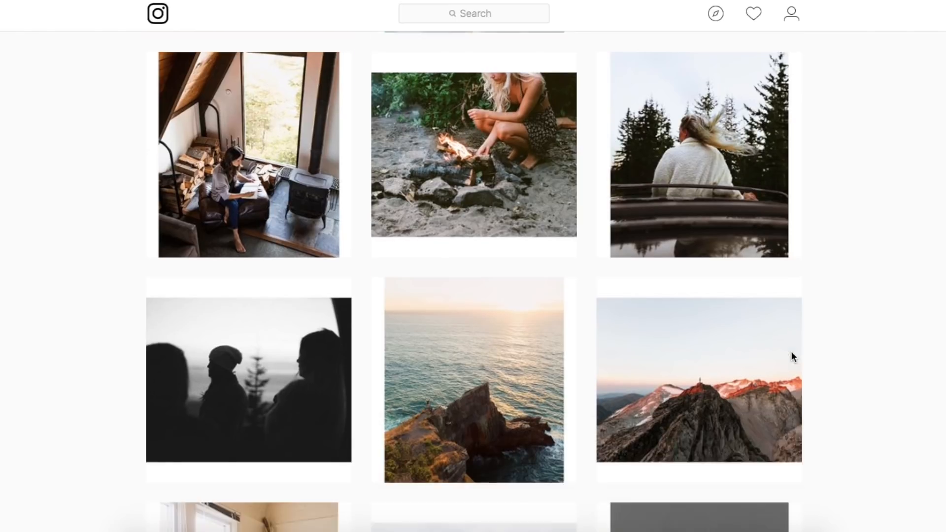
scroll(791, 353, "down", 6)
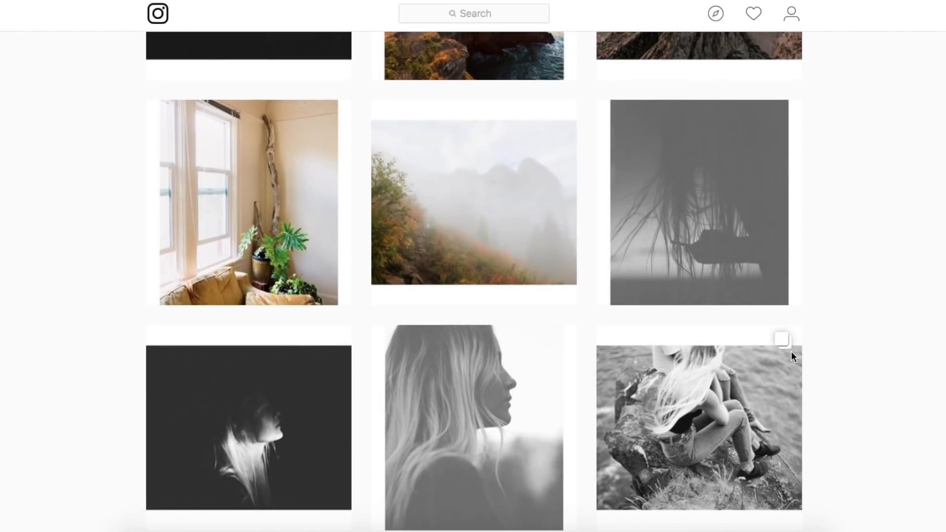
scroll(791, 353, "down", 14)
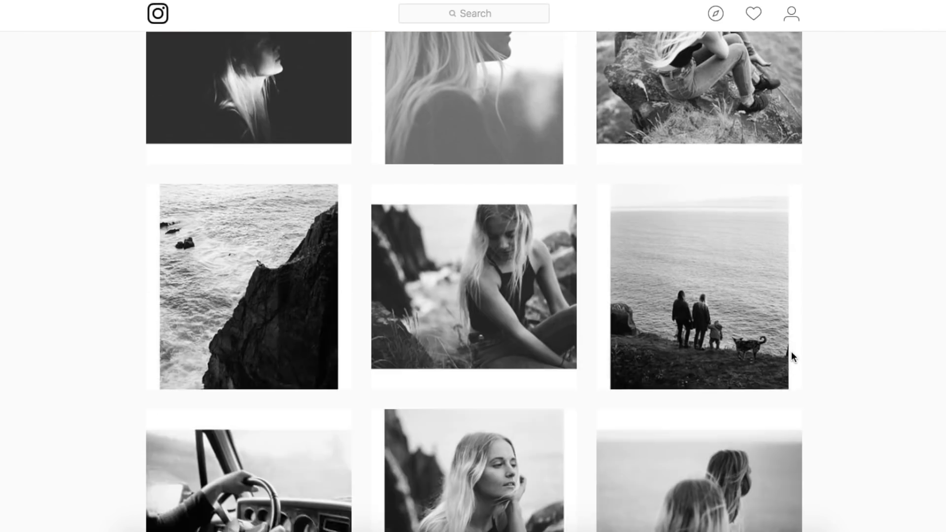
scroll(791, 353, "down", 6)
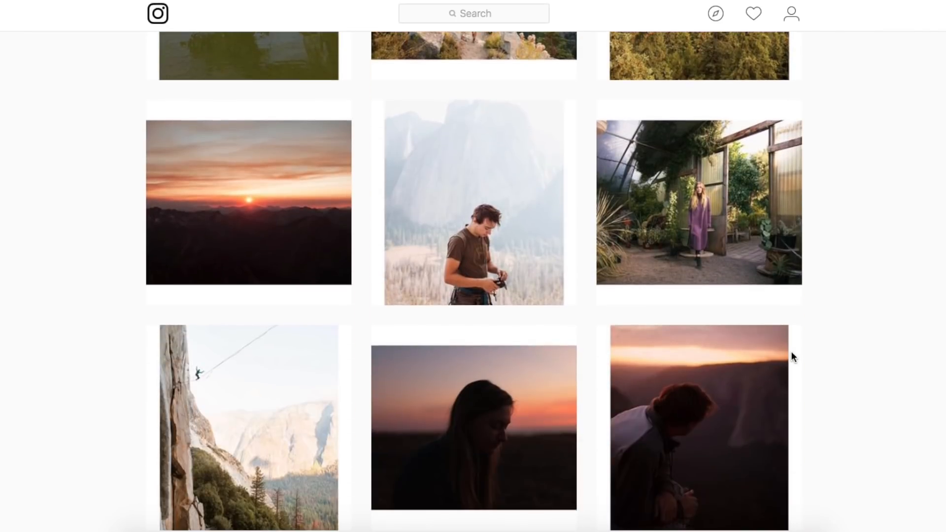
scroll(792, 353, "up", 4)
scroll(792, 353, "down", 3)
scroll(791, 353, "down", 10)
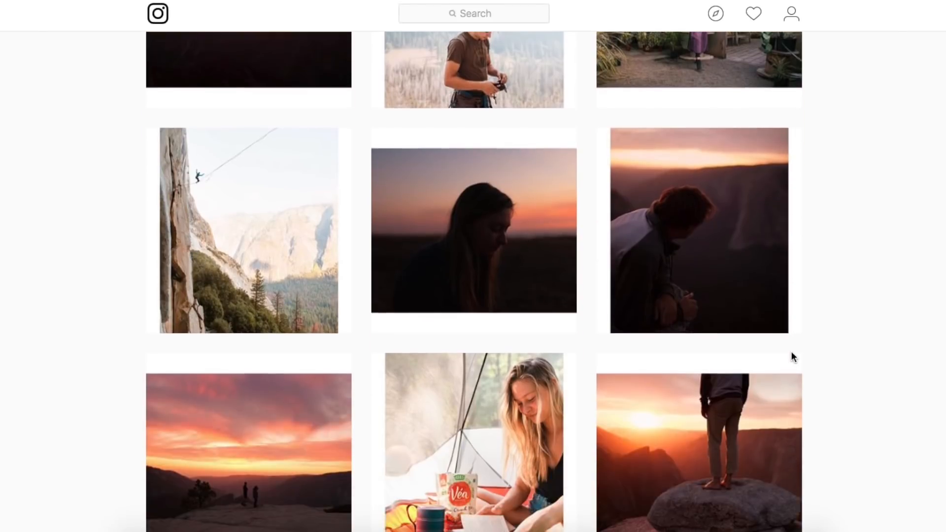
scroll(791, 353, "down", 15)
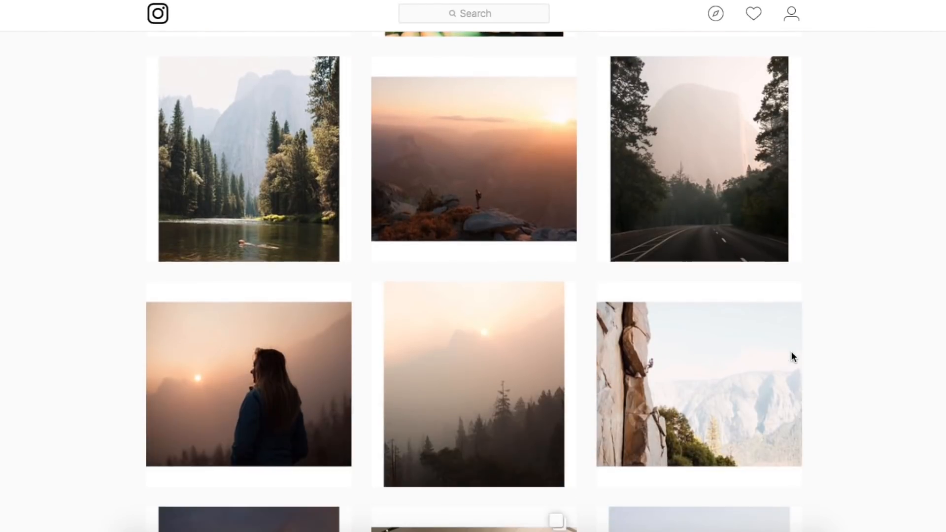
scroll(792, 350, "down", 3)
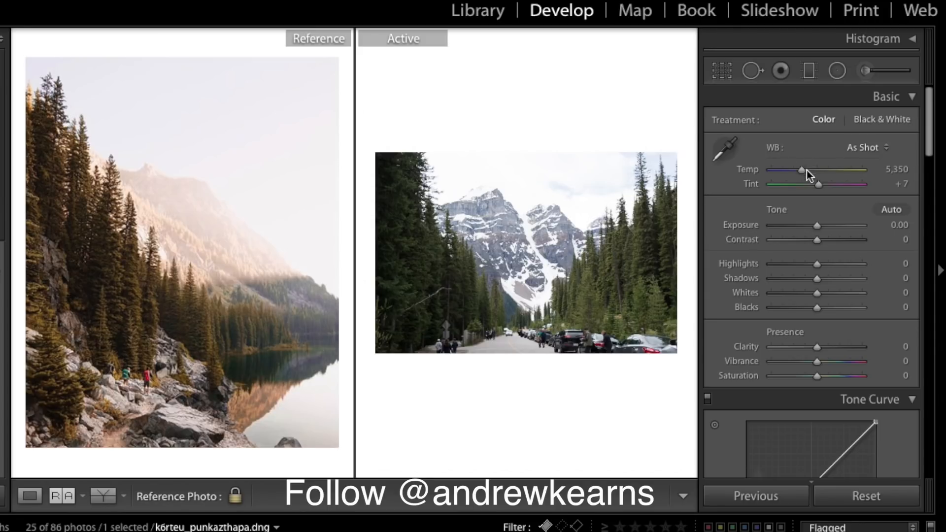
left_click(895, 170)
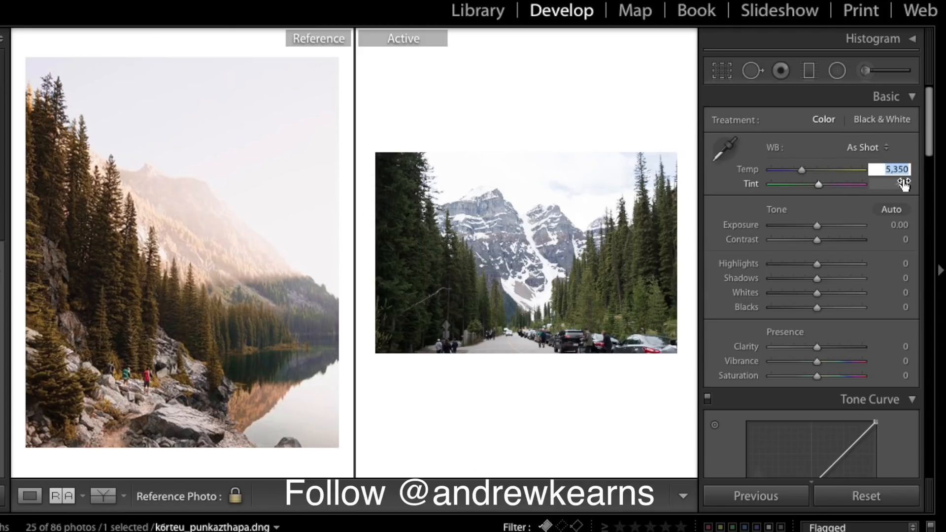
type("60000")
key("BackSpace")
key("Return")
left_click(902, 184)
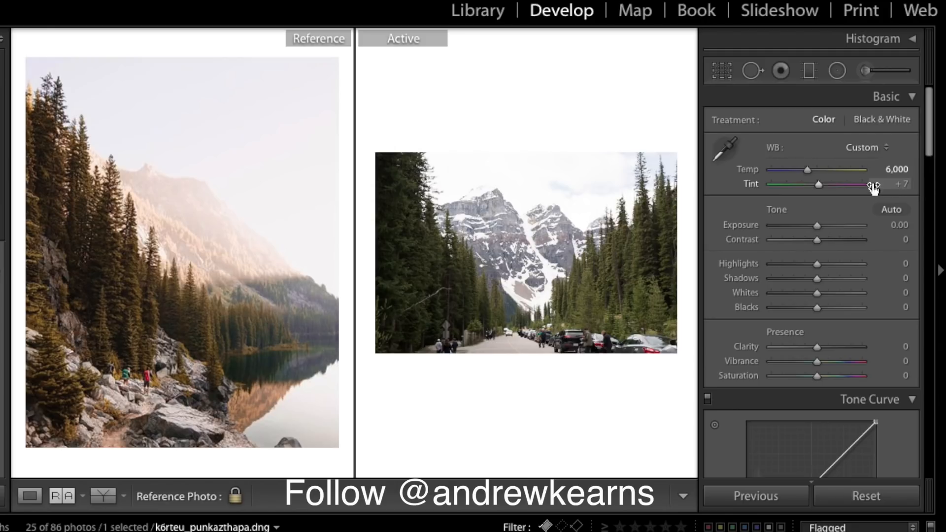
type("5")
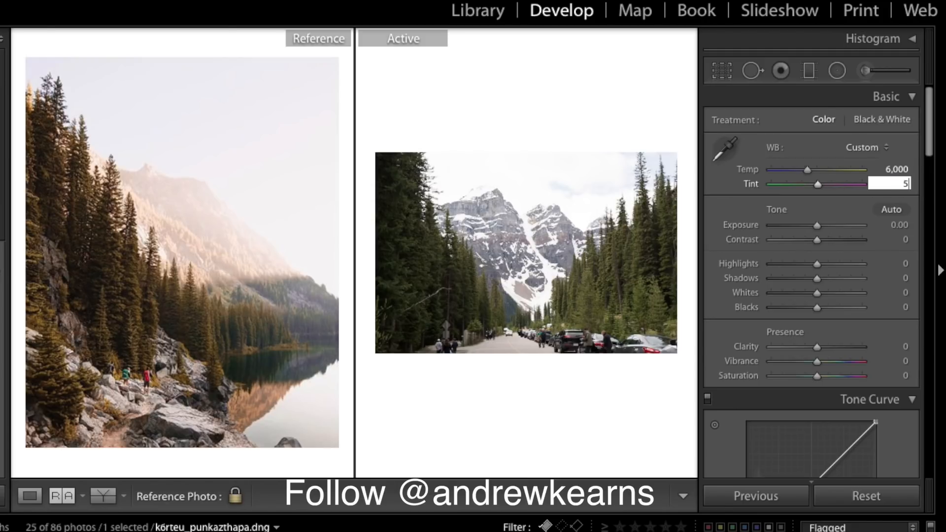
key("Return")
left_click_drag(818, 184, 817, 187)
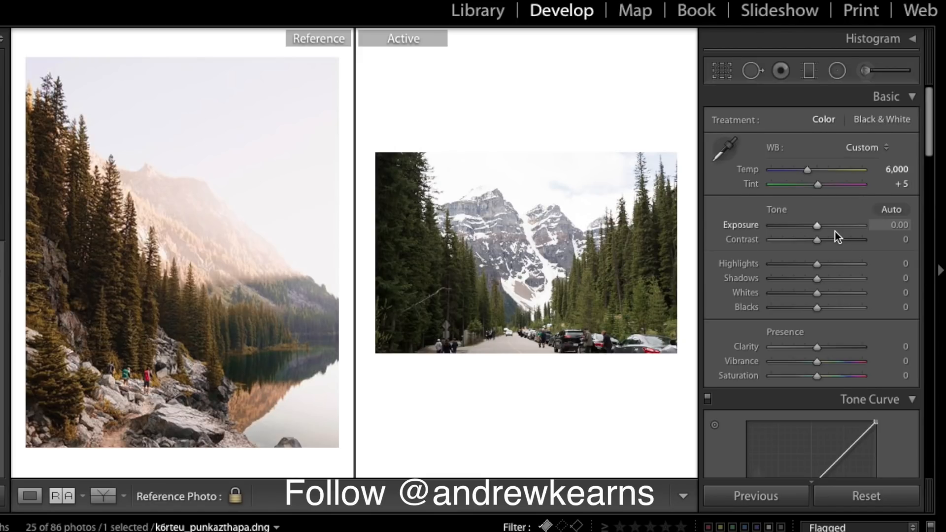
- Set Exposure −0.65, Highlights +33, Shadows +67, Whites −8, Blacks −84, Clarity −5, Vibrance −25, Saturation −20
scroll(835, 232, "down", 1)
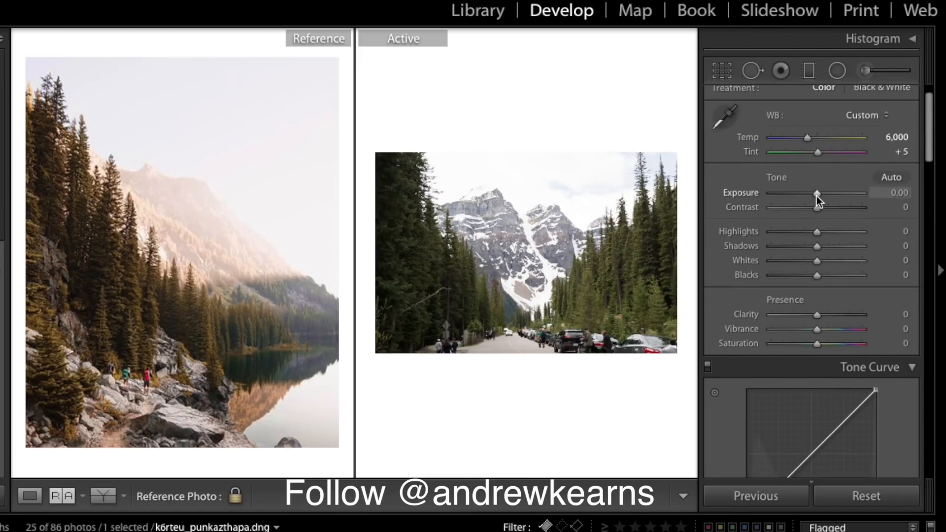
left_click_drag(817, 194, 812, 194)
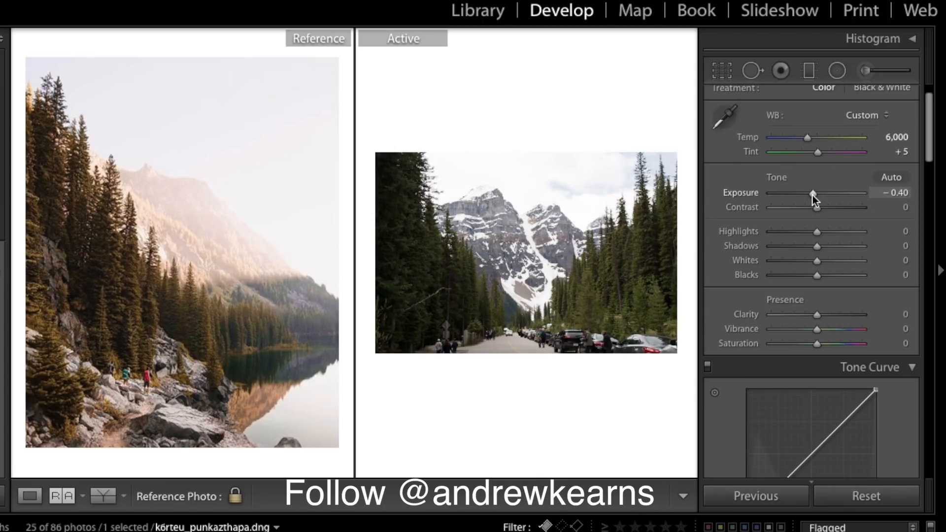
left_click_drag(812, 195, 810, 199)
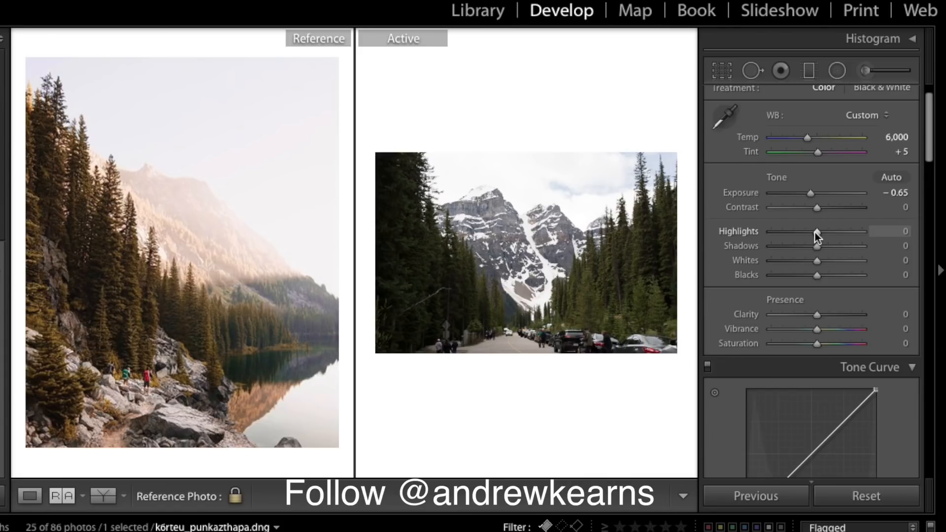
left_click_drag(815, 231, 829, 232)
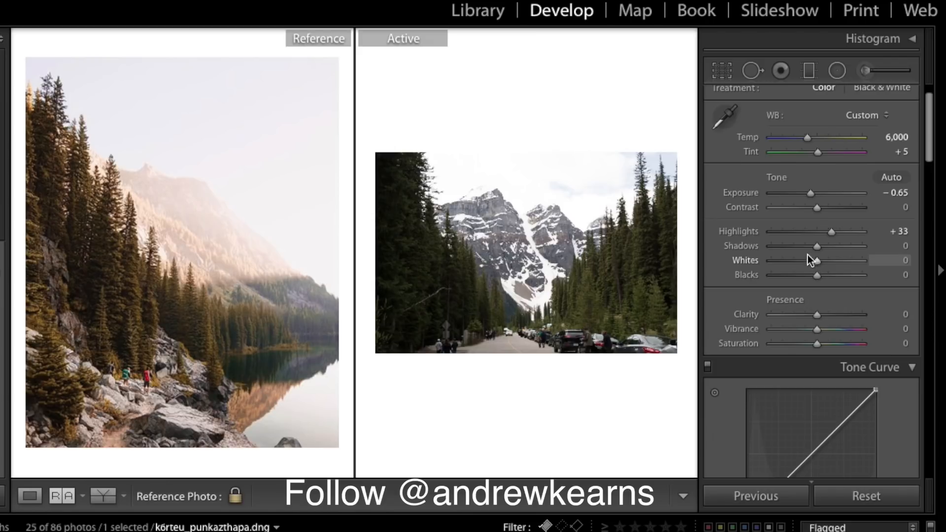
left_click_drag(818, 244, 848, 244)
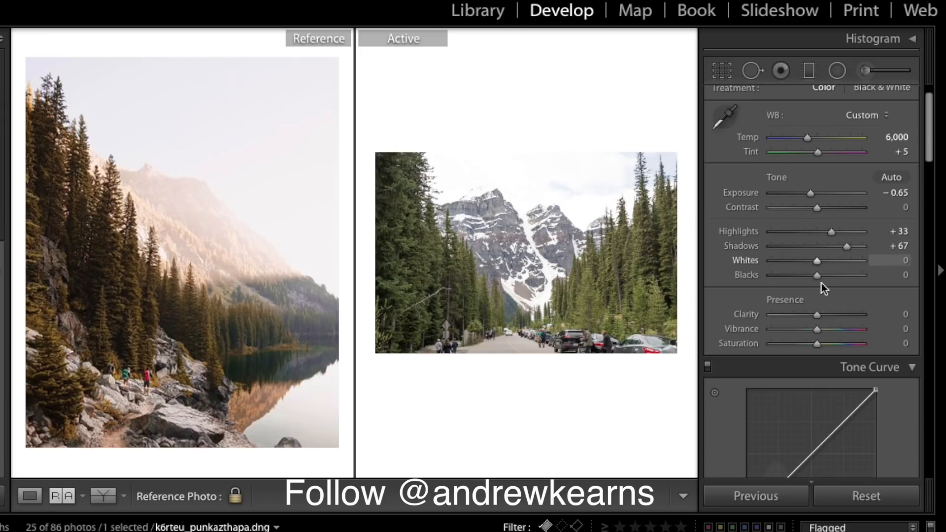
left_click_drag(816, 261, 777, 275)
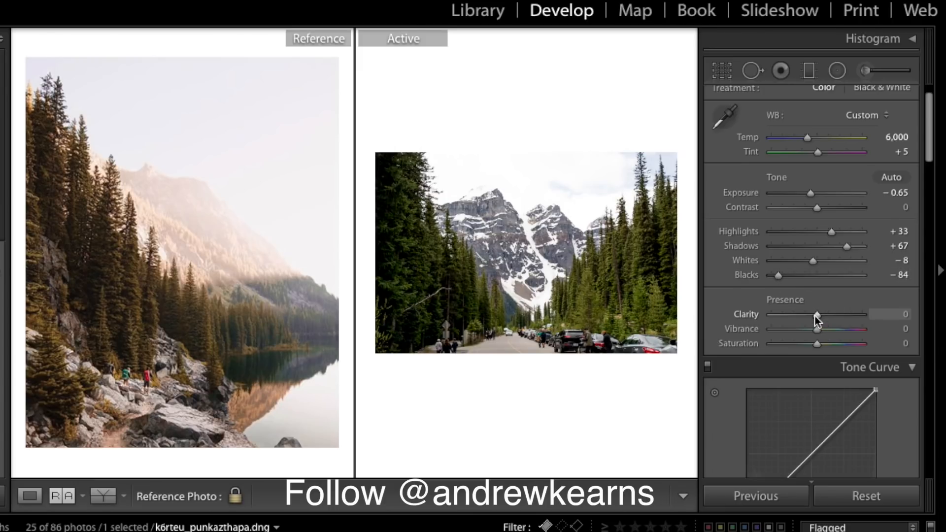
left_click_drag(814, 315, 806, 333)
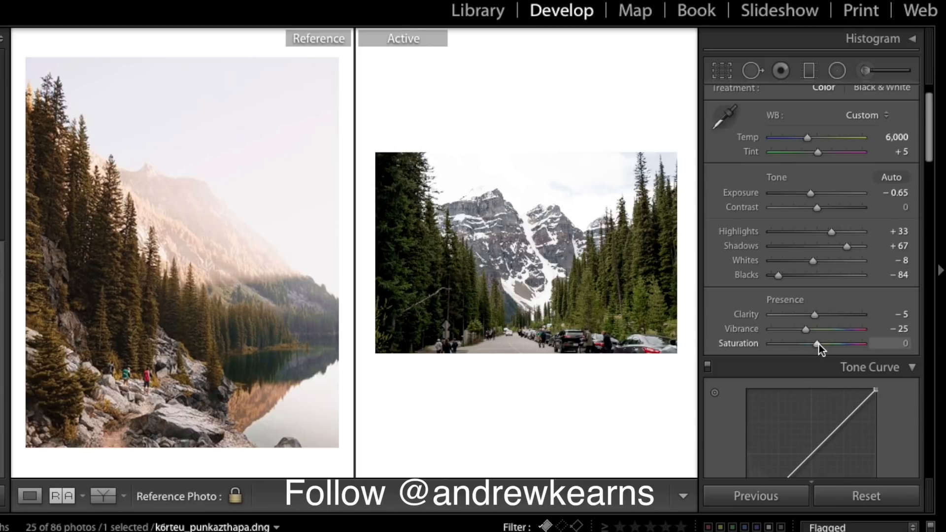
left_click_drag(817, 344, 810, 344)
- Add lower and upper tone-curve points and raise the upper point to brighten the highlights
scroll(829, 331, "down", 3)
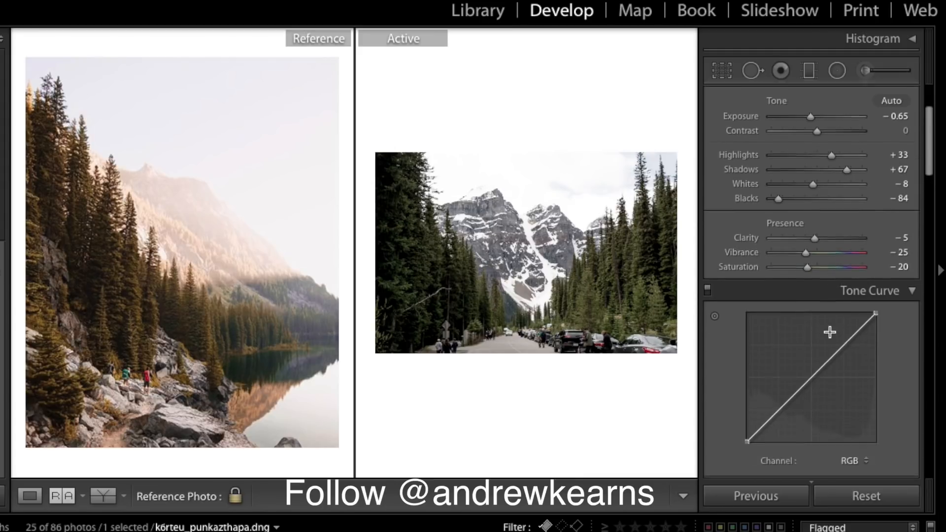
scroll(830, 332, "down", 5)
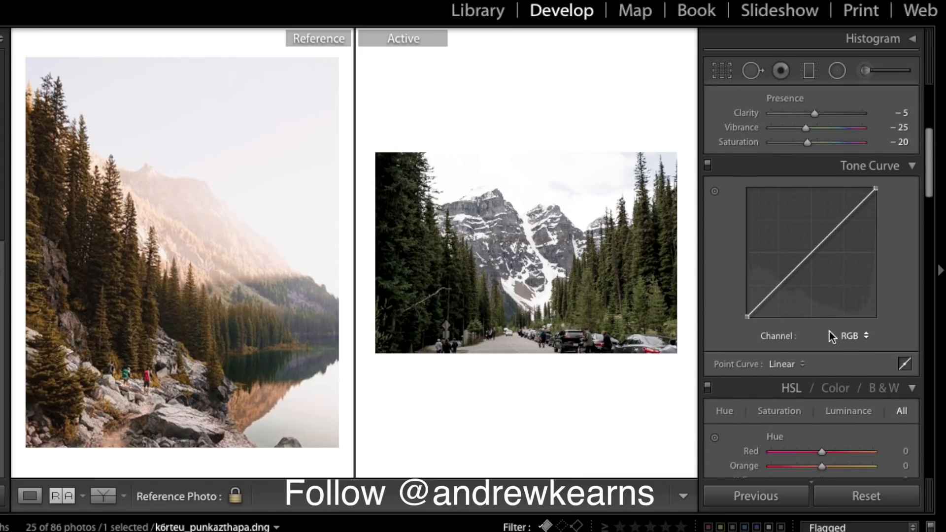
scroll(829, 331, "up", 4)
scroll(829, 332, "down", 5)
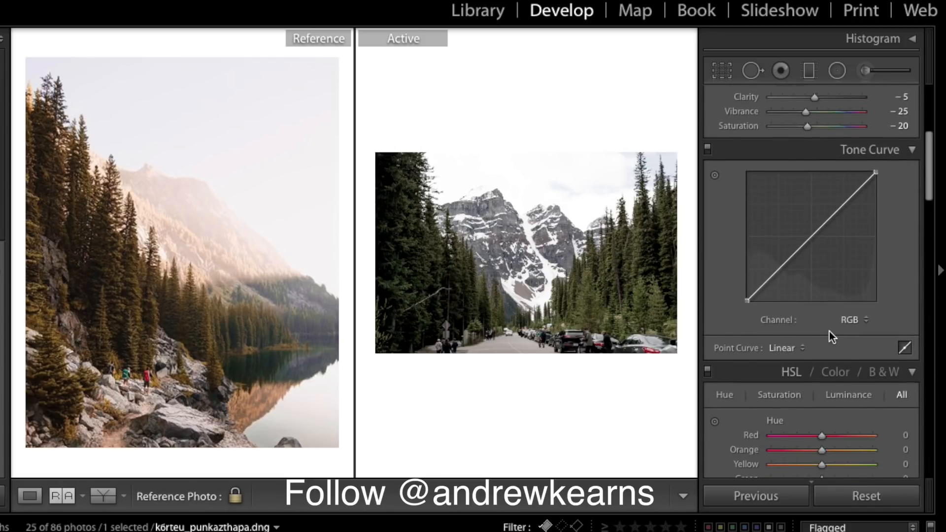
scroll(830, 331, "down", 2)
scroll(813, 249, "up", 3)
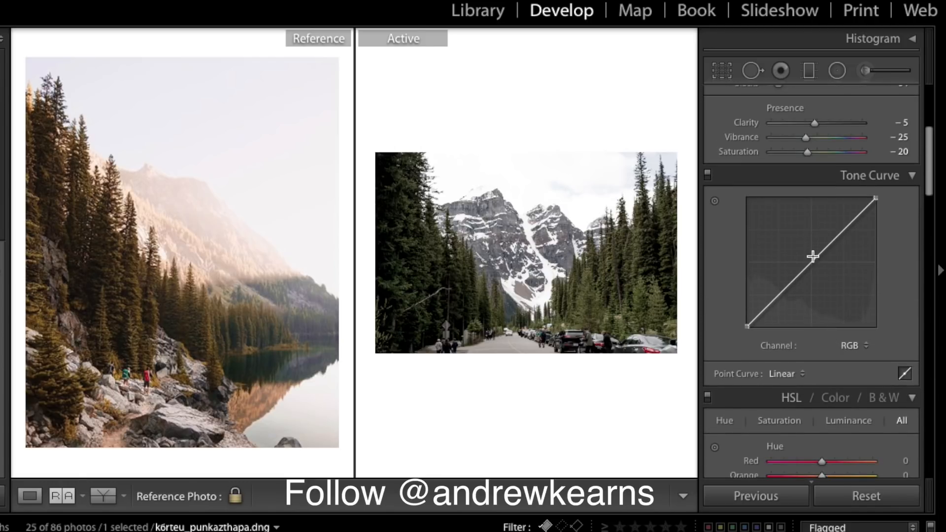
left_click(776, 300)
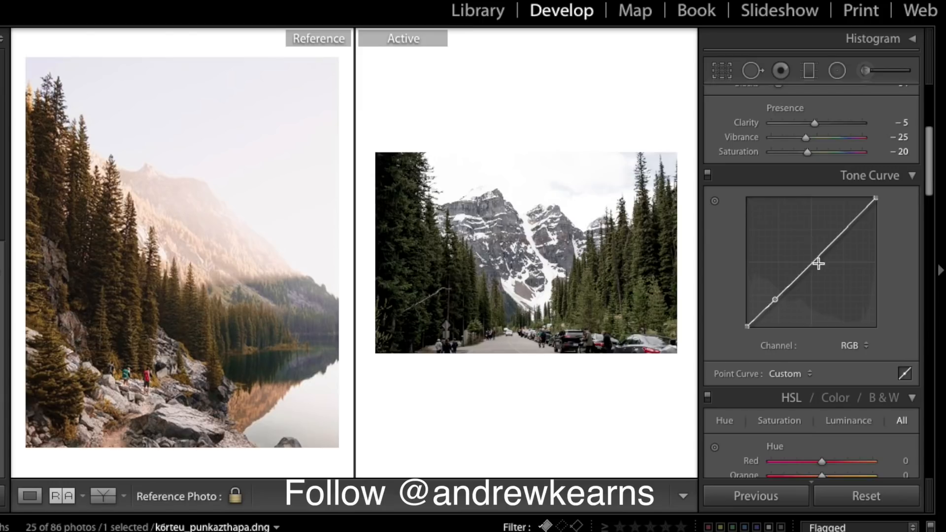
left_click(843, 233)
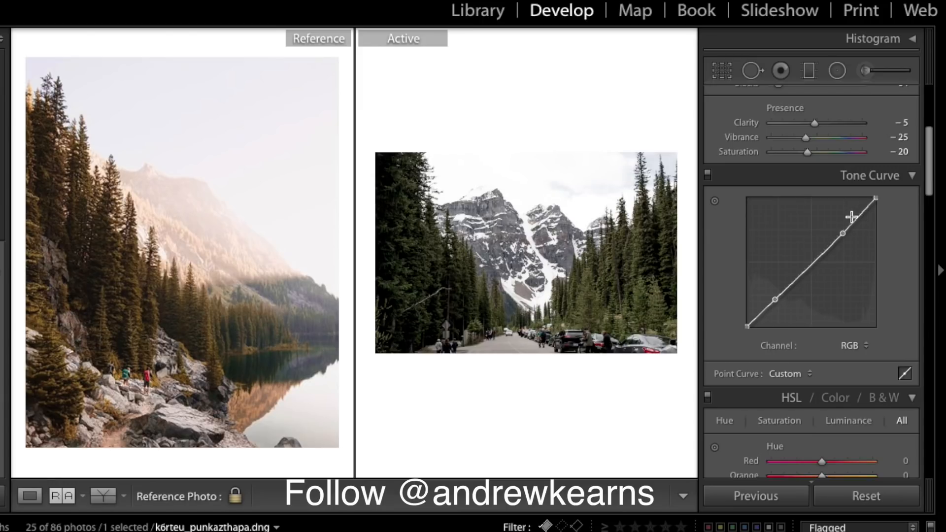
left_click_drag(843, 233, 840, 218)
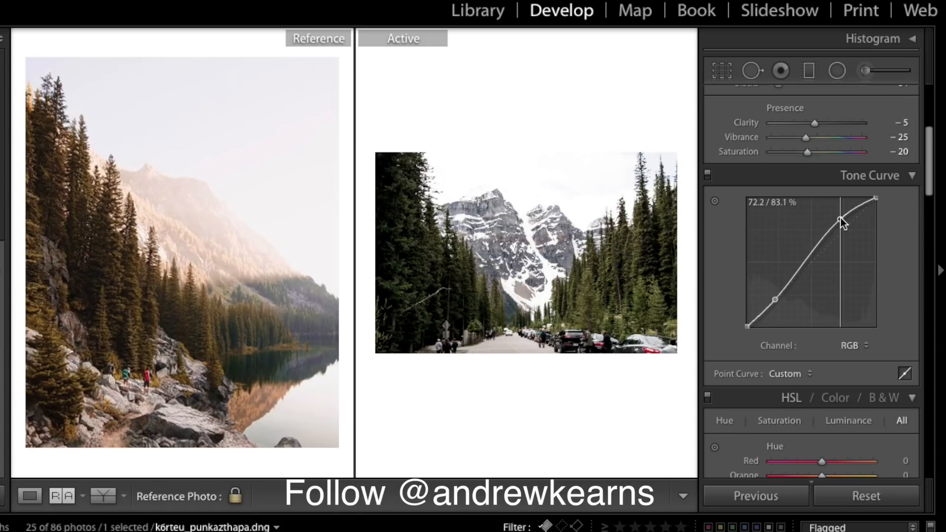
left_click_drag(841, 218, 879, 200)
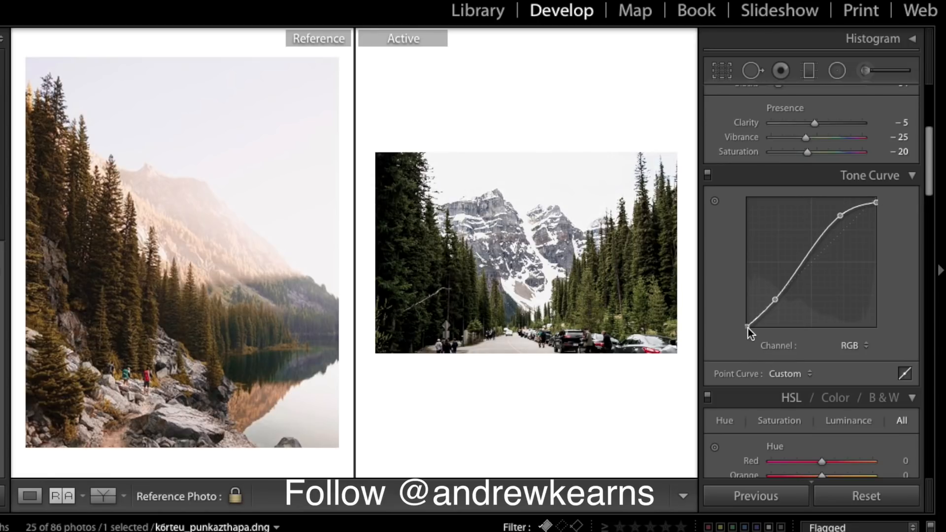
- Lift the black endpoint and fine-tune a lower-middle point to complete the faded S-curve
scroll(747, 323, "down", 1)
left_click_drag(744, 318, 745, 306)
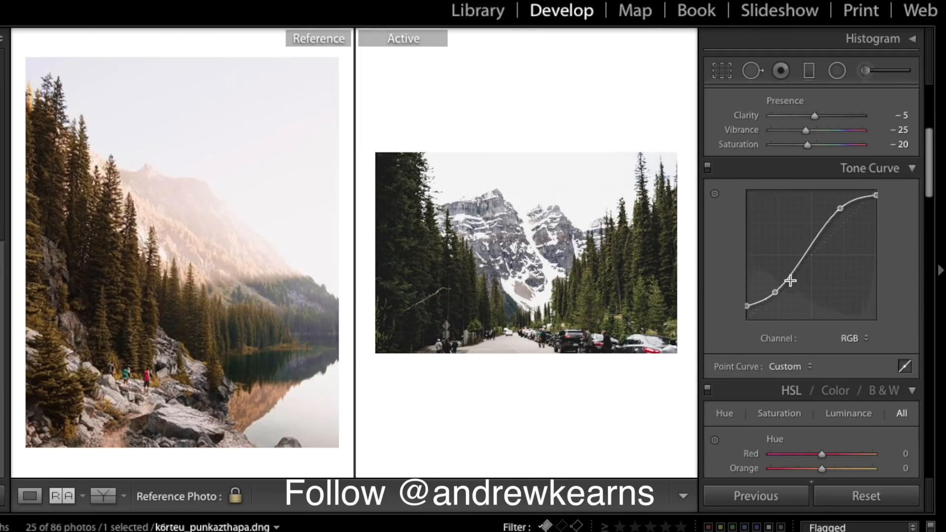
left_click(789, 276)
left_click_drag(791, 276, 776, 288)
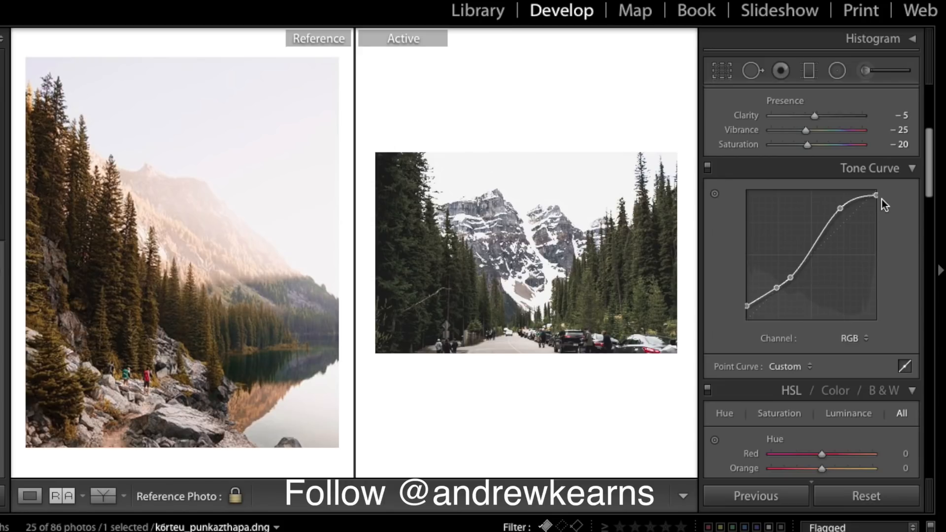
mouse_move(841, 209)
left_mouse_down()
mouse_move(844, 196)
mouse_move(842, 208)
left_mouse_up()
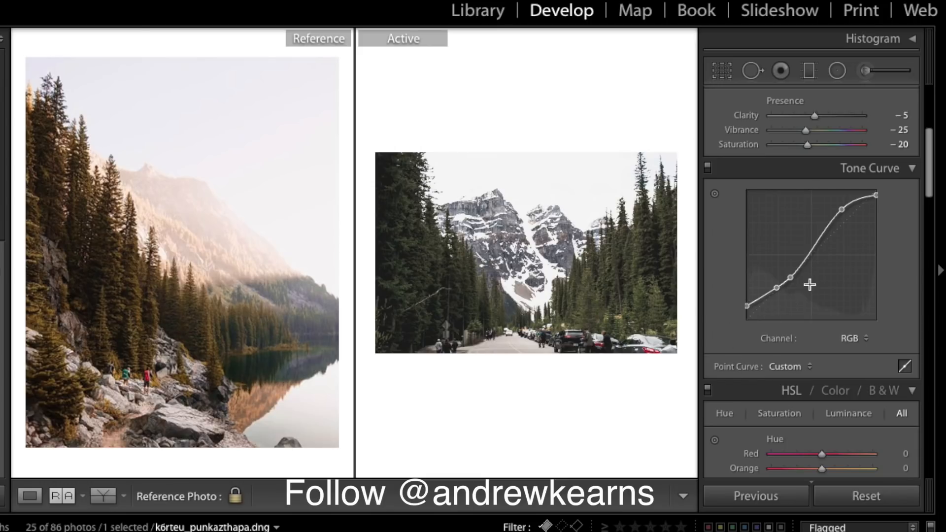
left_click_drag(791, 277, 789, 275)
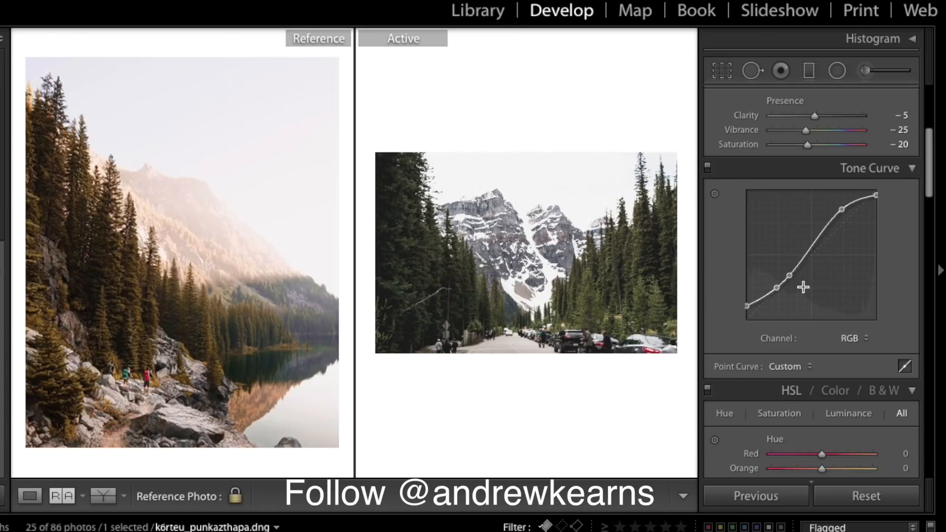
- Set split-toning Shadows to Hue 15, Saturation 18 and Highlights to Hue 215, Saturation 12
scroll(803, 287, "down", 5)
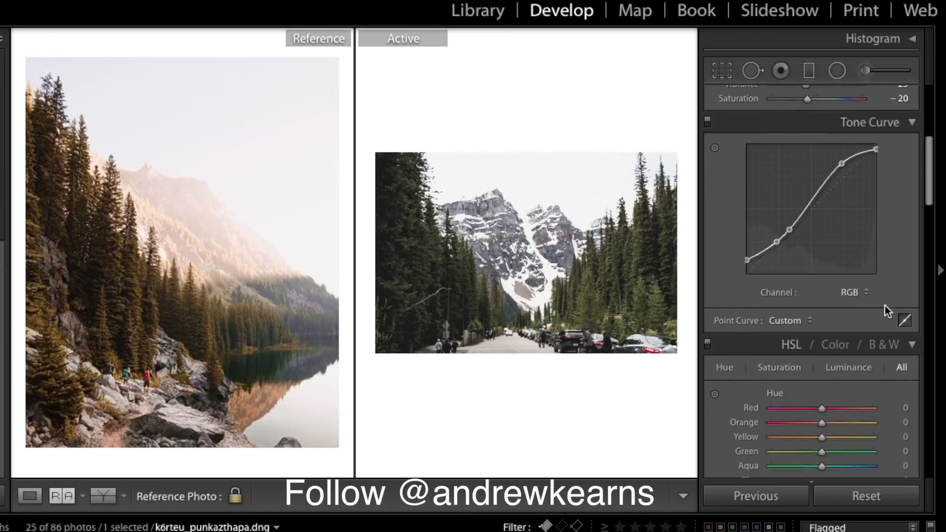
scroll(885, 305, "down", 20)
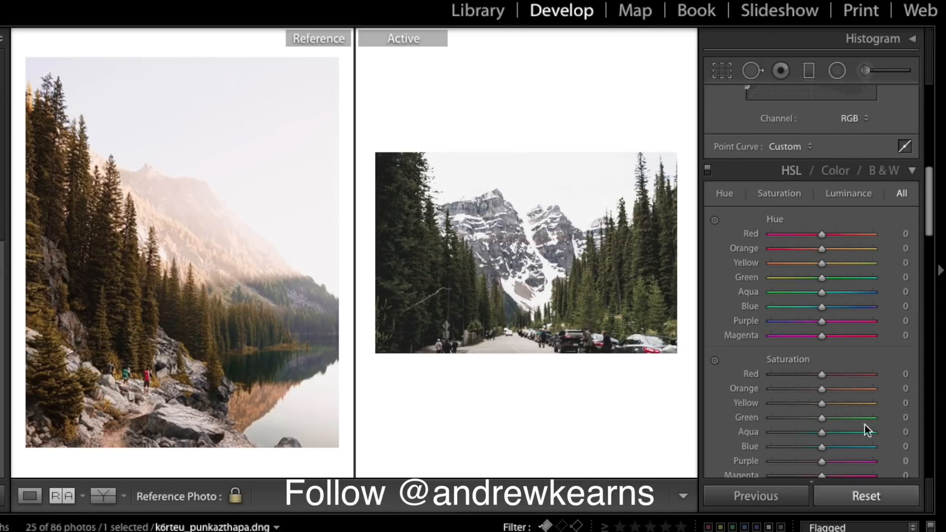
scroll(836, 341, "down", 3)
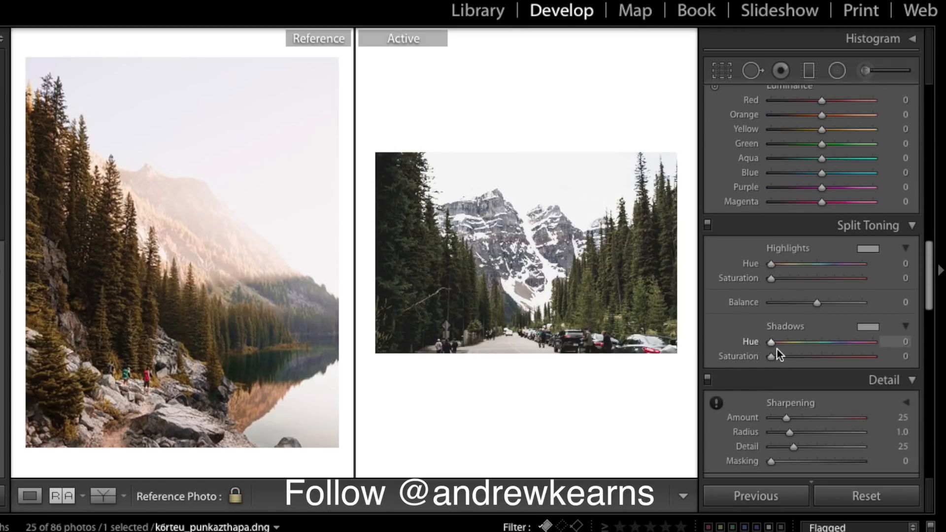
scroll(777, 349, "down", 2)
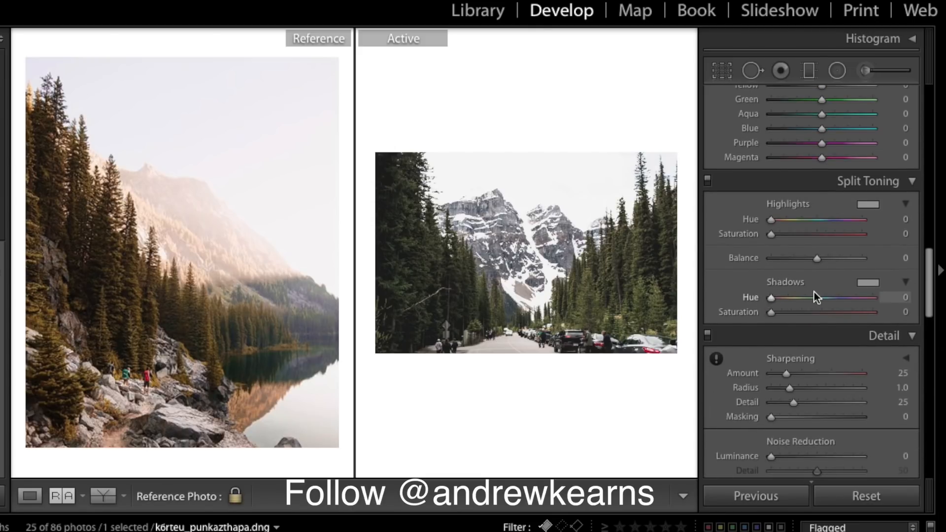
left_click_drag(774, 297, 791, 314)
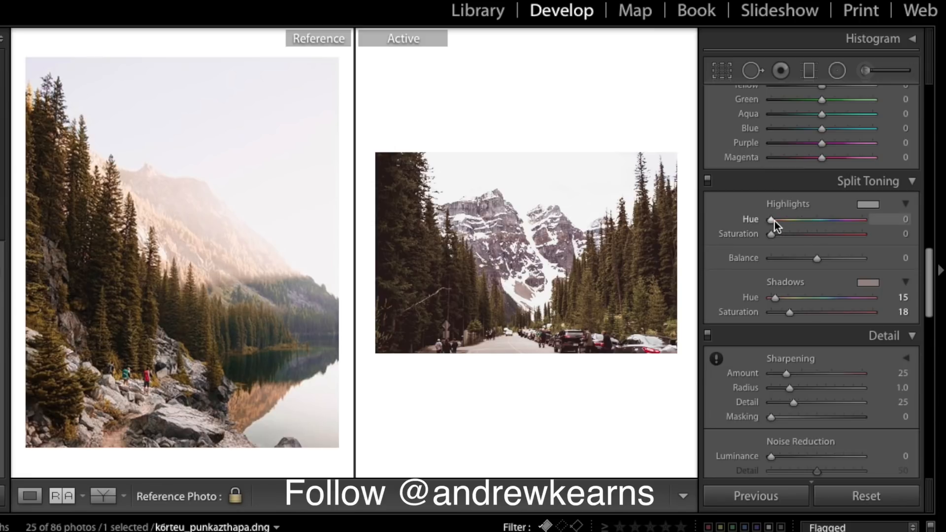
left_click_drag(771, 221, 826, 220)
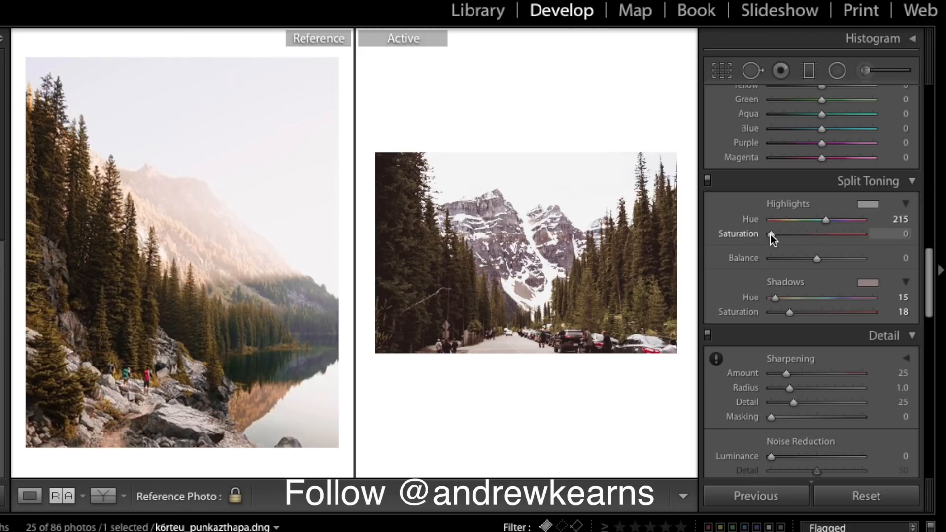
left_click_drag(772, 235, 782, 234)
- Shift the HSL hues of Red to +8, Orange to +12 and Yellow to −32
scroll(844, 321, "down", 1)
scroll(844, 322, "up", 8)
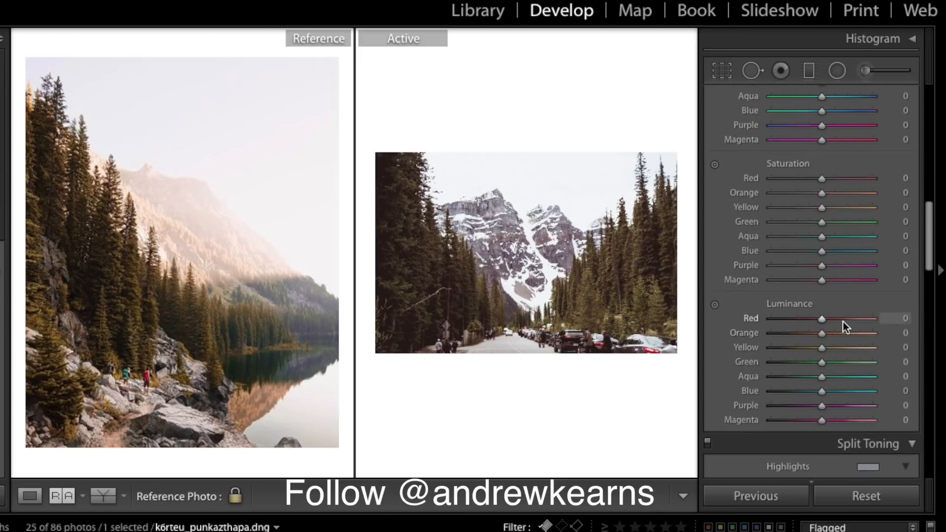
scroll(844, 321, "up", 5)
scroll(843, 321, "down", 4)
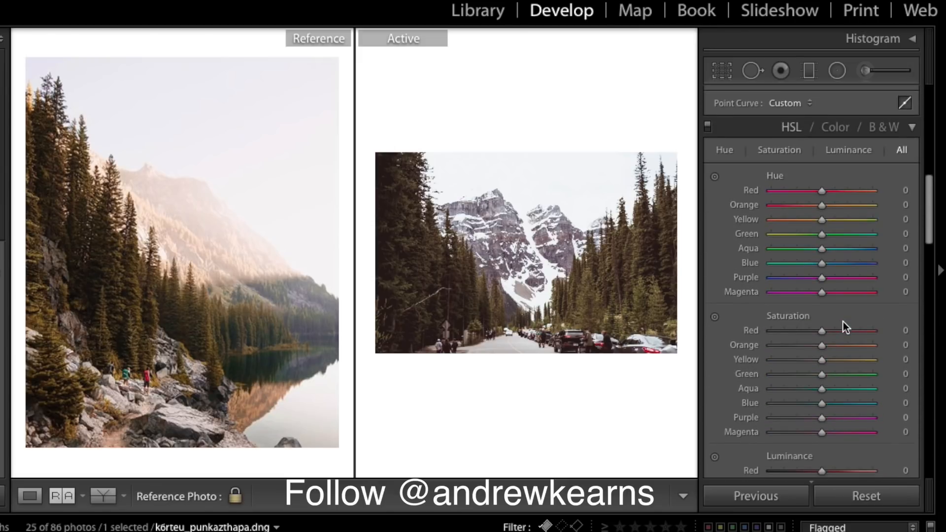
scroll(844, 321, "up", 1)
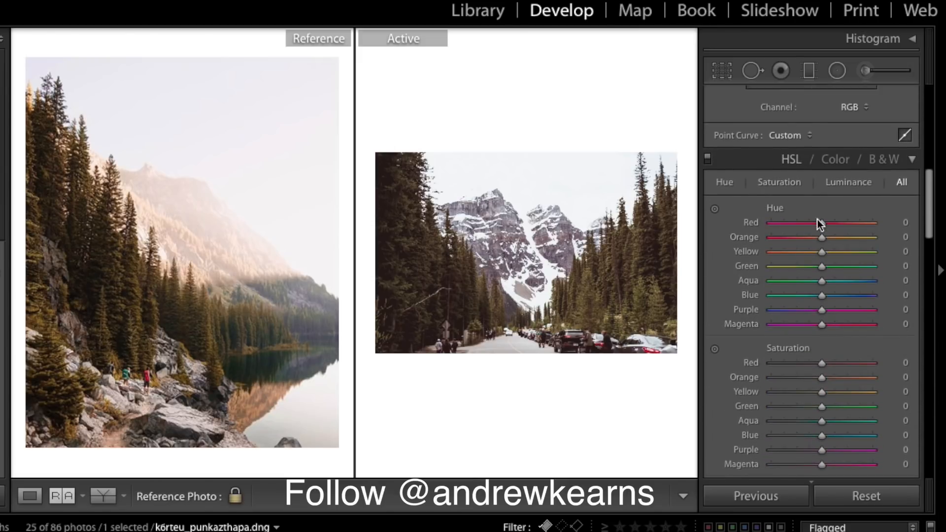
left_click_drag(824, 224, 828, 221)
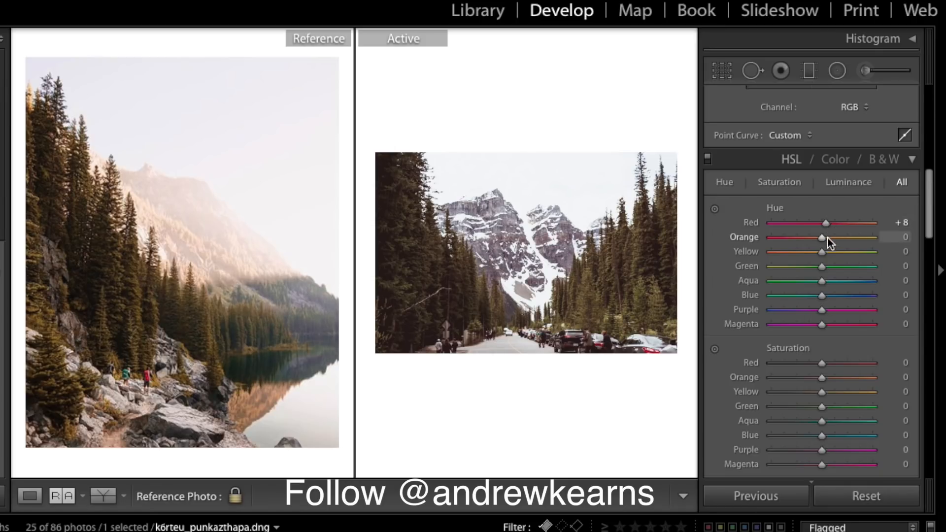
left_click_drag(821, 237, 826, 239)
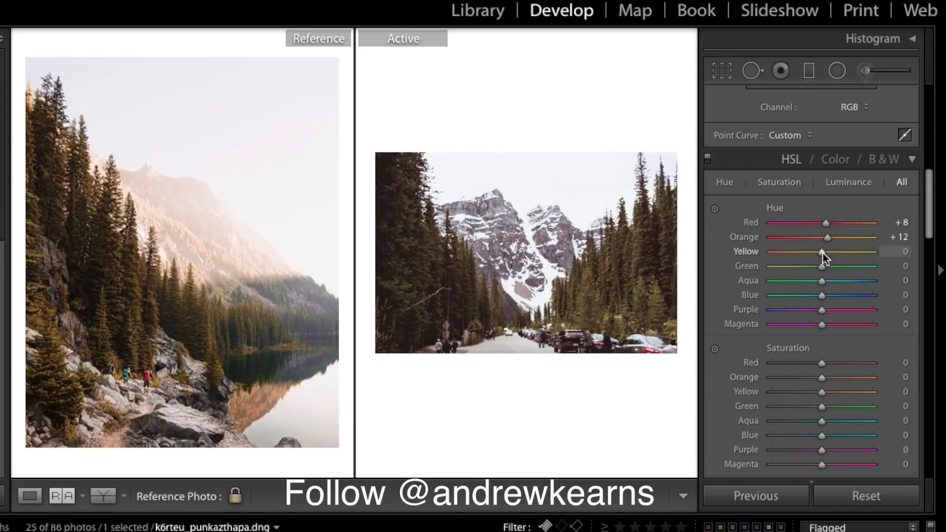
left_click_drag(823, 253, 808, 253)
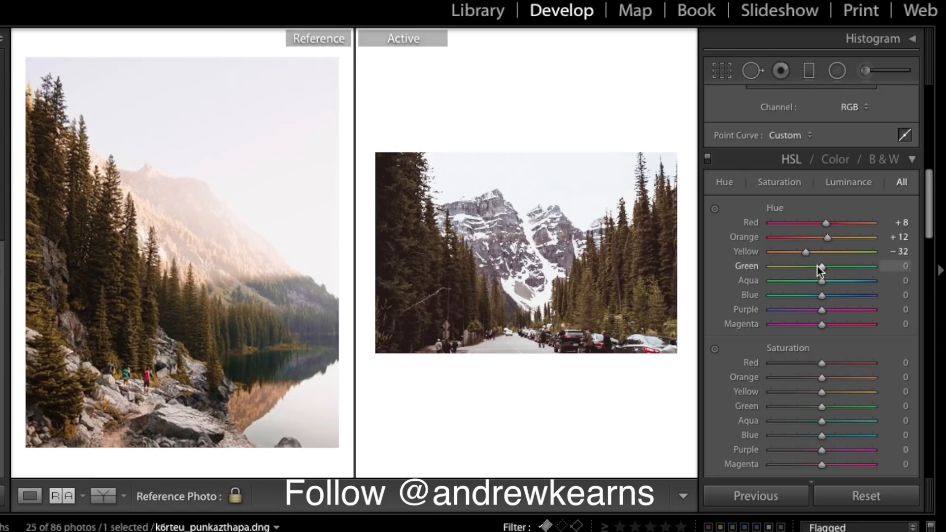
- Nudge Green, then set Aqua +5, Blue −5, Purple +10 and Magenta +25 hues
left_click_drag(821, 266, 822, 266)
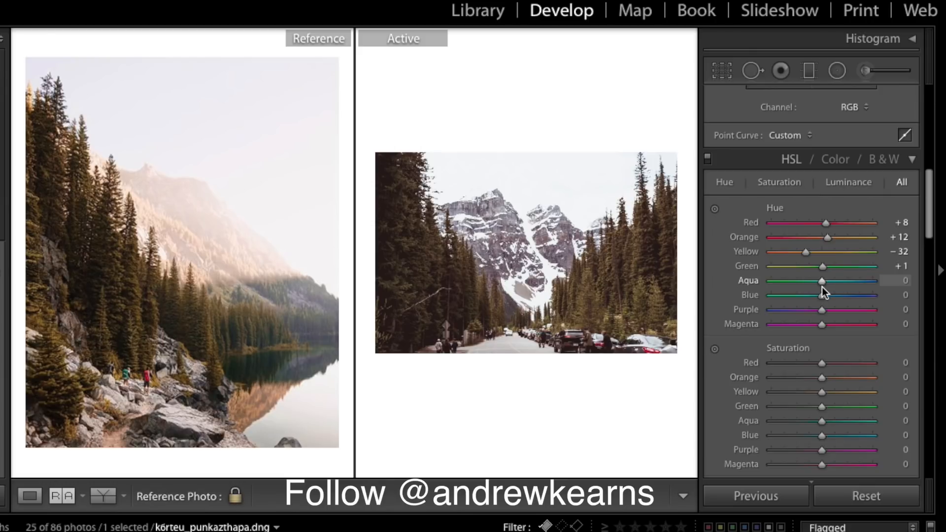
left_click_drag(823, 281, 824, 280)
left_click_drag(824, 283, 826, 283)
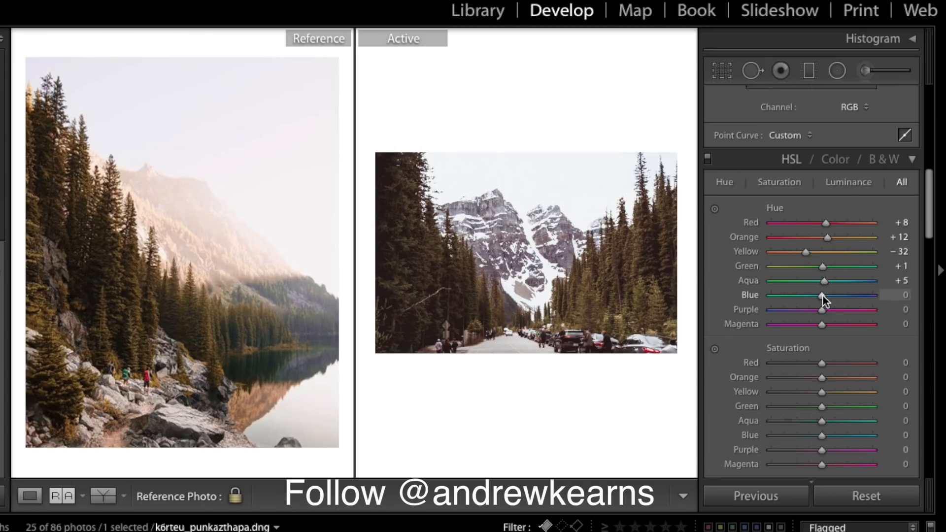
left_click_drag(823, 295, 822, 295)
left_click_drag(820, 310, 835, 324)
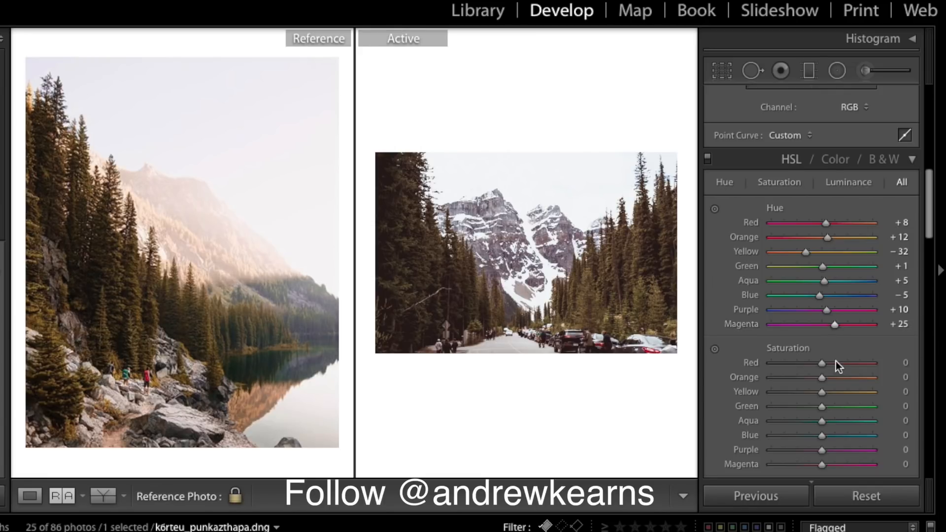
- Set HSL Saturation to Red −20, Orange −5, Yellow +48, Green −20, Aqua −10, Blue −10, Magenta −20
scroll(836, 362, "down", 3)
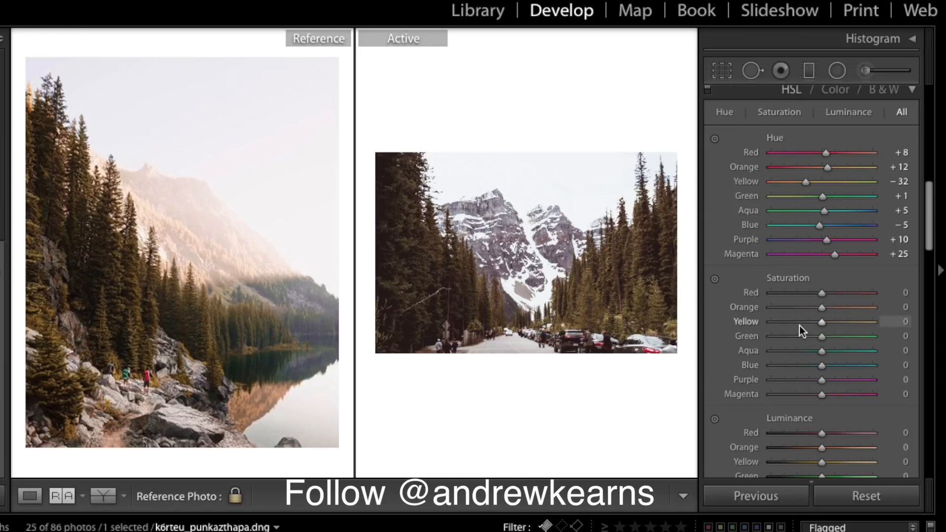
left_click_drag(822, 292, 812, 294)
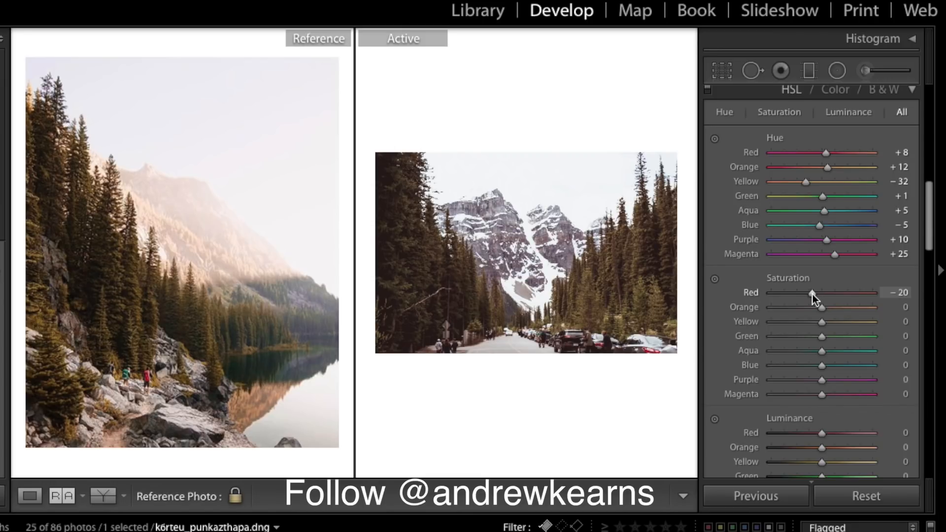
left_click_drag(824, 310, 822, 310)
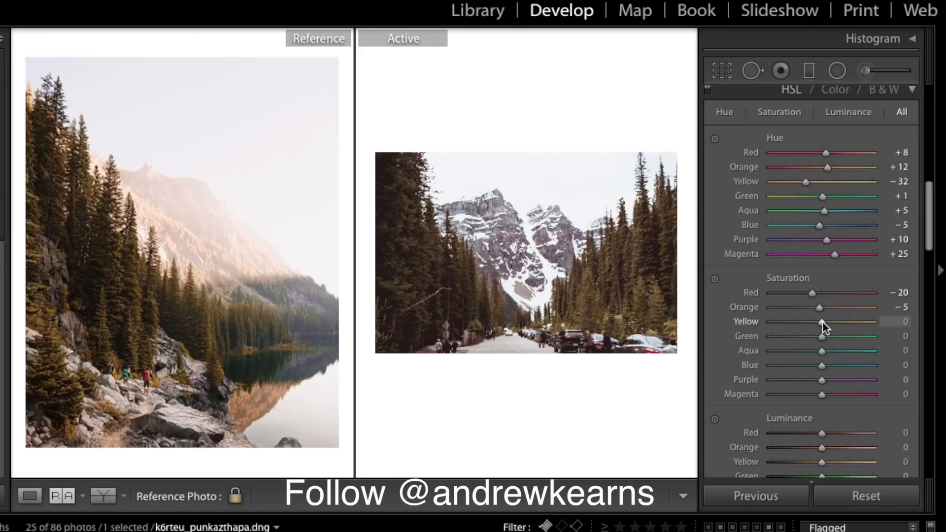
left_click_drag(821, 323, 844, 330)
left_click_drag(844, 331, 844, 331)
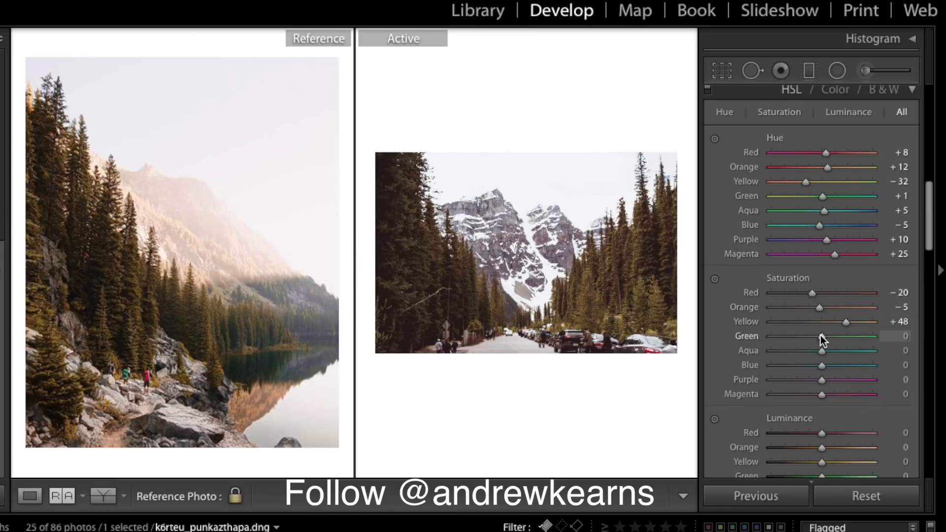
left_click_drag(821, 336, 811, 337)
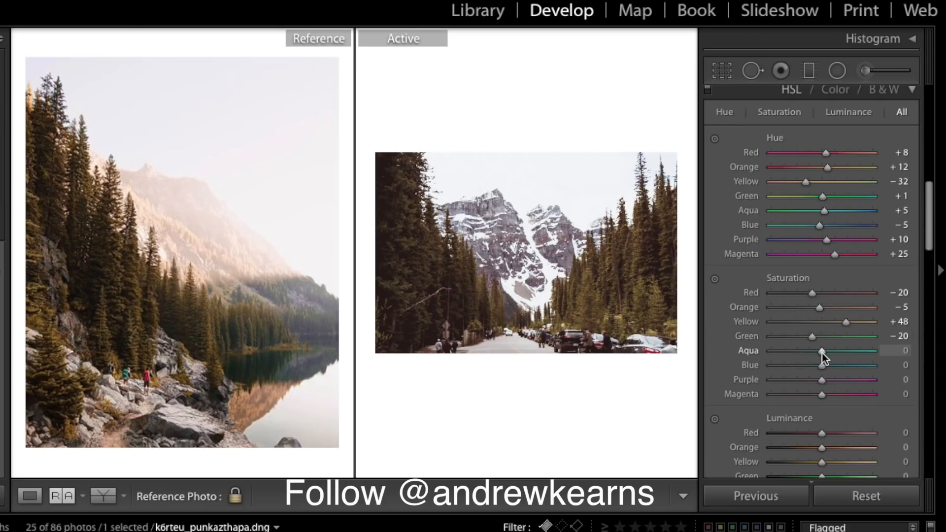
left_click_drag(822, 353, 817, 368)
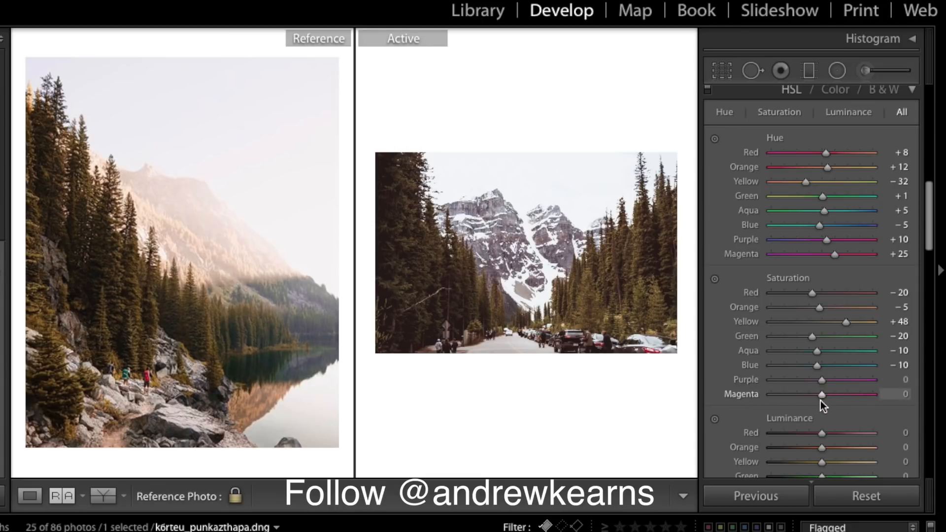
left_click_drag(821, 395, 811, 396)
- Make a first luminance pass, darkening Reds, Oranges and Greens and setting Yellow to +31
scroll(832, 400, "down", 5)
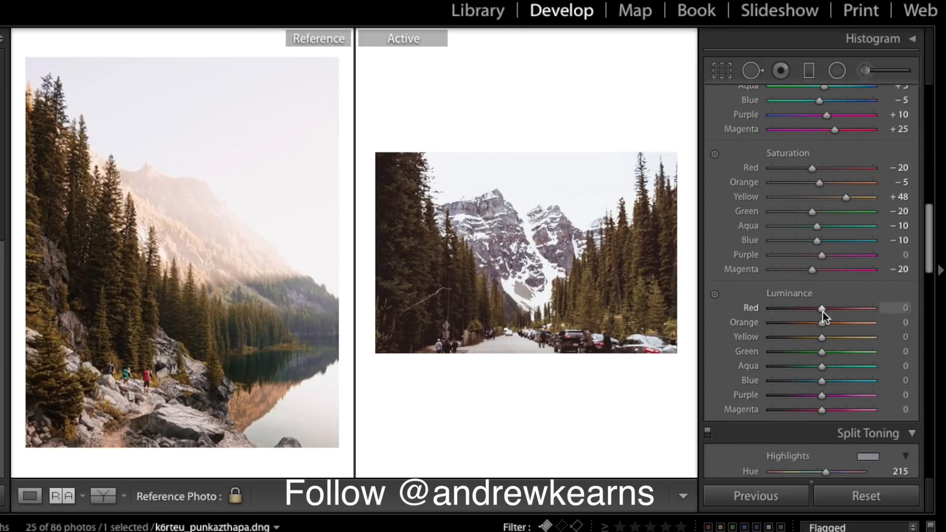
left_click_drag(821, 312, 817, 309)
left_click_drag(814, 309, 813, 308)
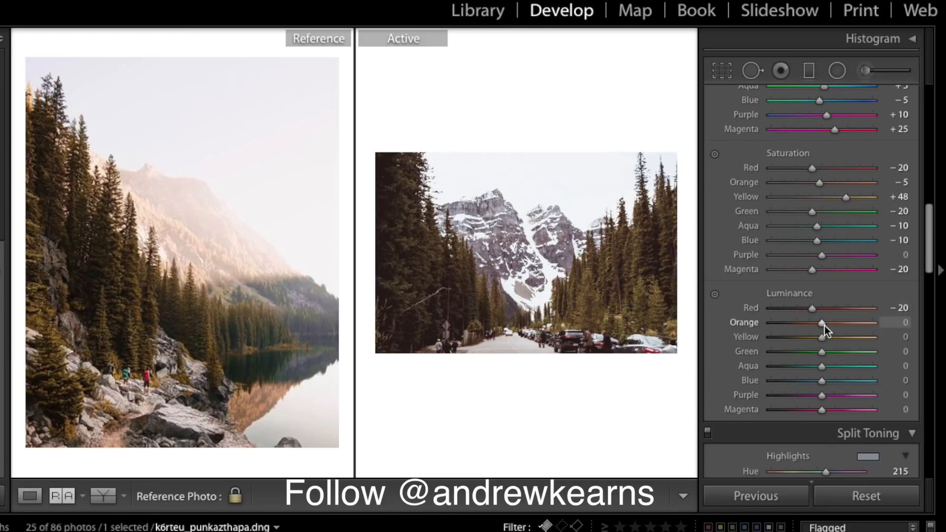
left_click_drag(824, 323, 822, 322)
left_click_drag(823, 325, 849, 338)
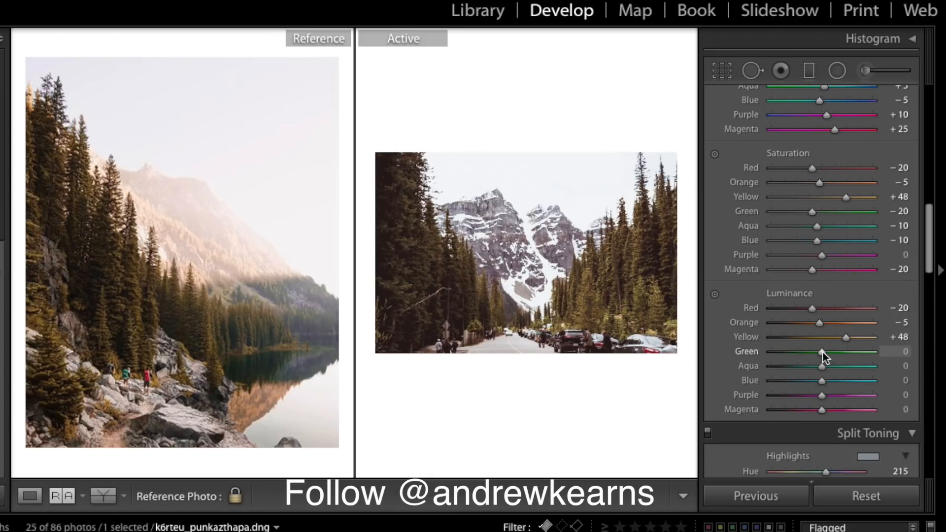
left_click_drag(823, 352, 812, 353)
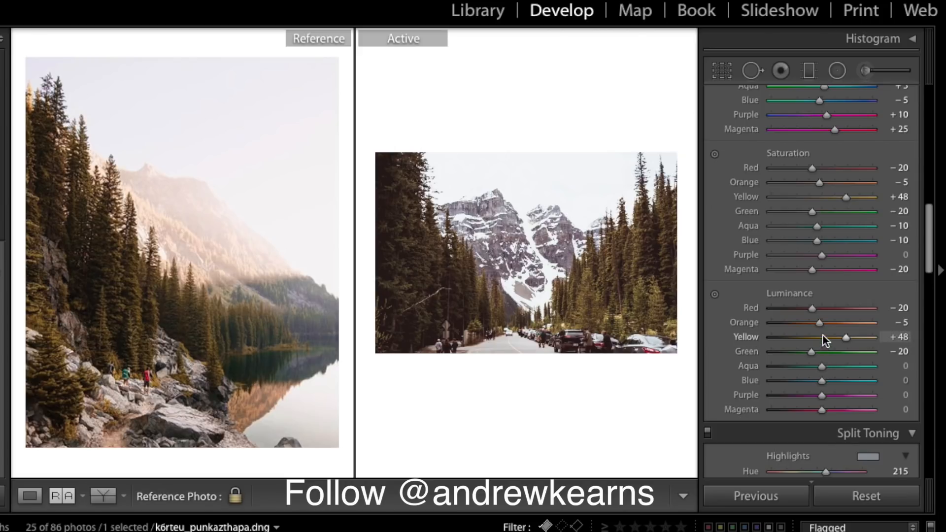
left_click_drag(841, 338, 818, 311)
left_click(823, 351)
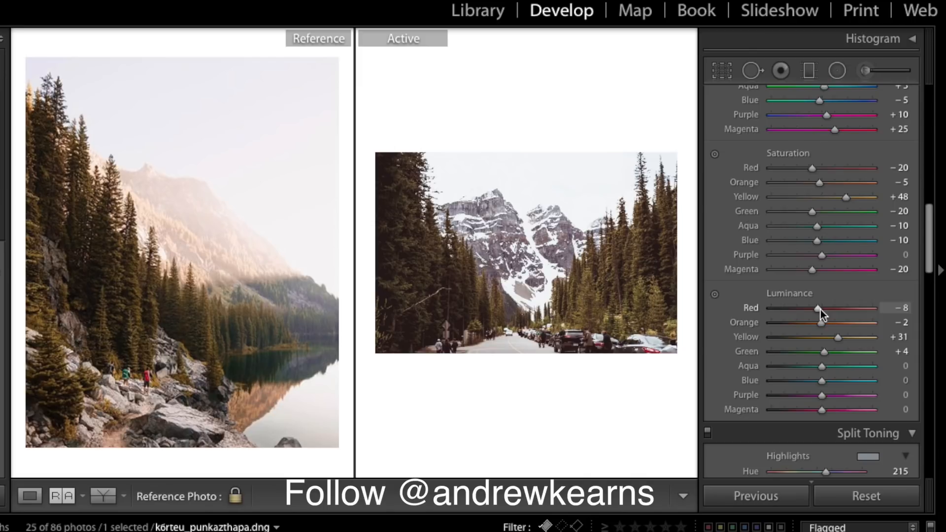
- Finalize luminance at Red −20, Orange reset to 0, Yellow +77 and Blue −10
left_click_drag(820, 312, 813, 314)
double_click(822, 324)
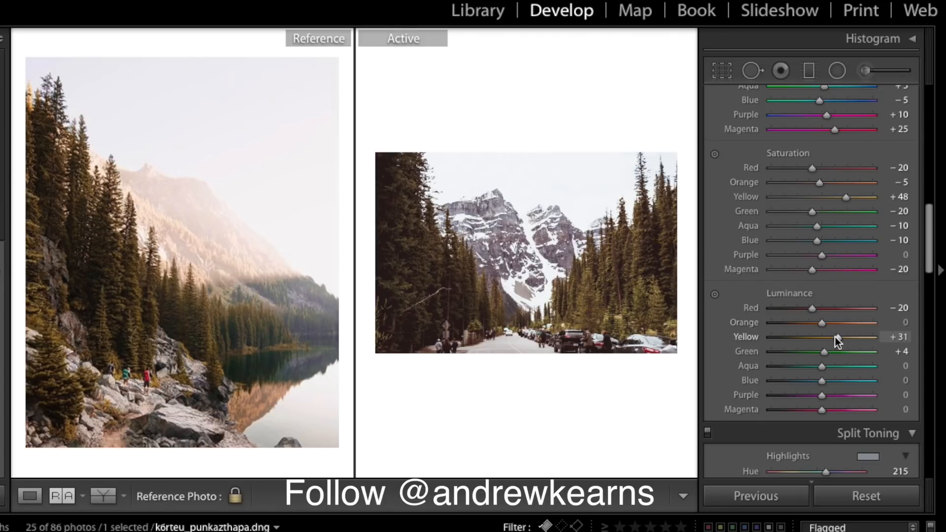
left_click_drag(835, 336, 859, 339)
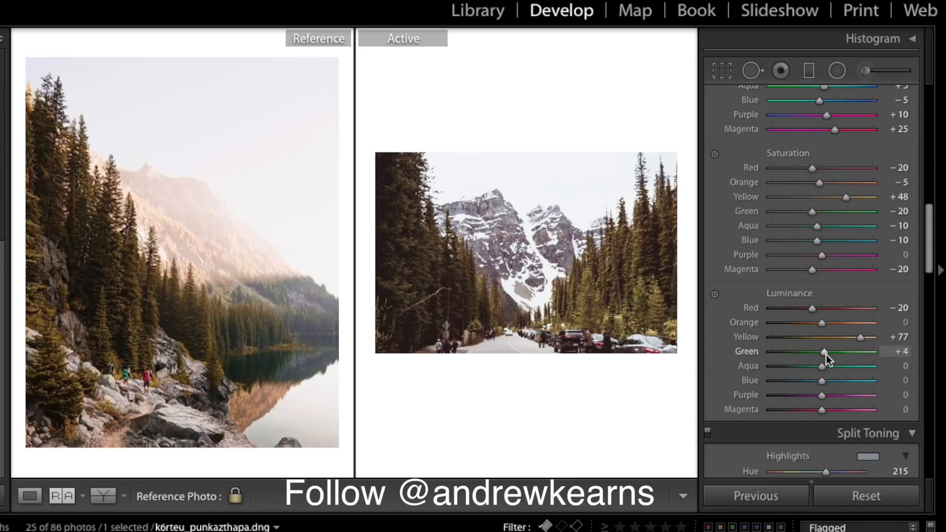
left_click_drag(826, 355, 823, 354)
scroll(843, 357, "down", 3)
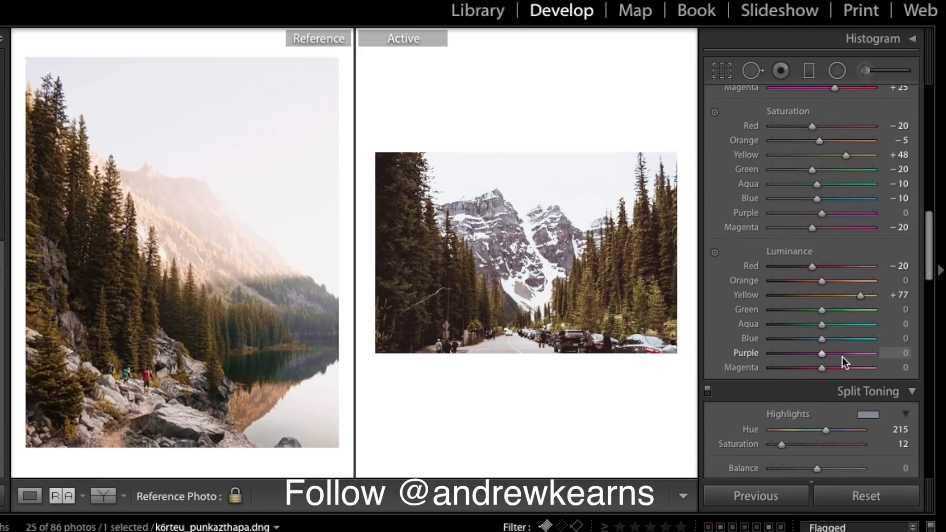
left_click_drag(820, 336, 814, 335)
scroll(862, 308, "down", 3)
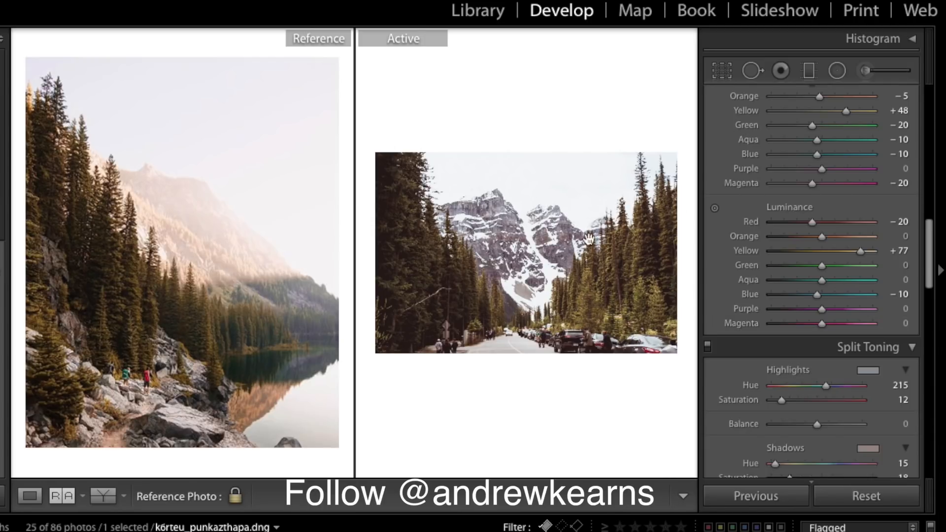
- Drag the Detail panel's Sharpening Amount from 25 down to 0
scroll(906, 358, "down", 5)
scroll(906, 358, "down", 10)
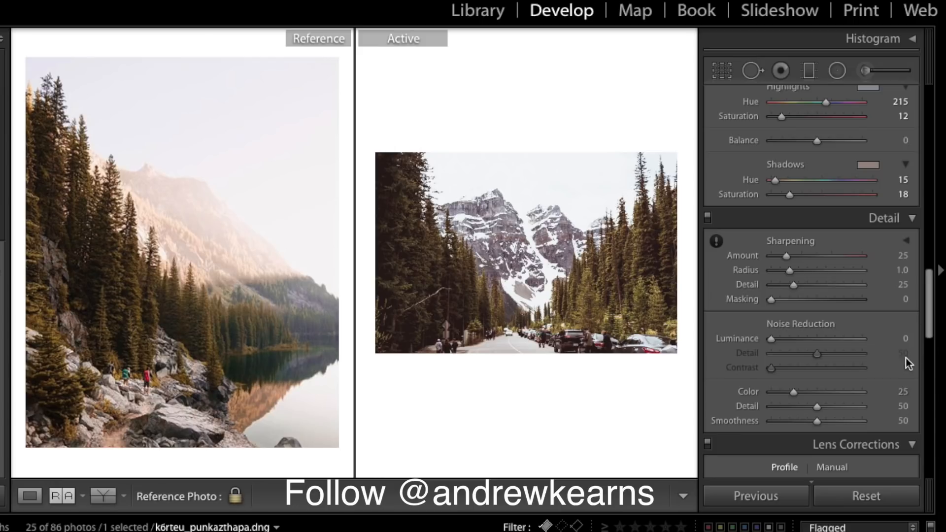
left_click_drag(785, 255, 725, 269)
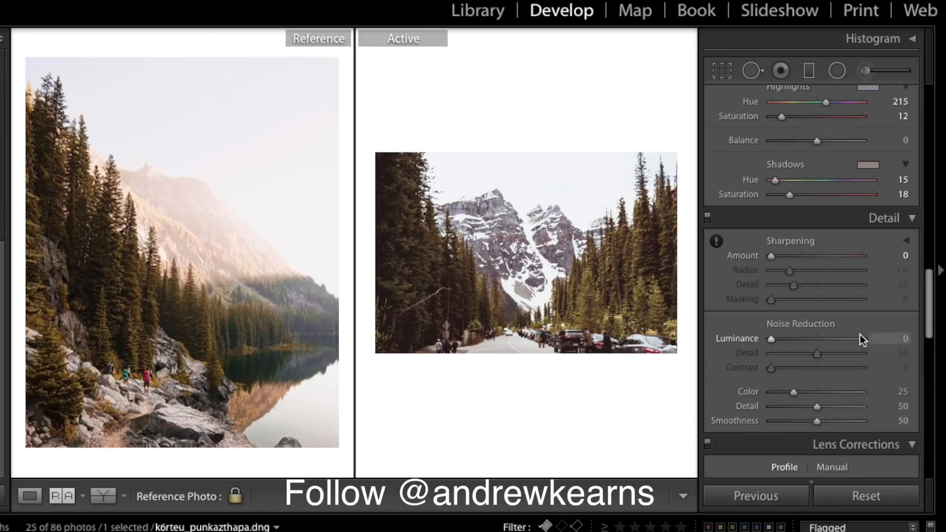
scroll(860, 337, "down", 3)
scroll(860, 335, "down", 12)
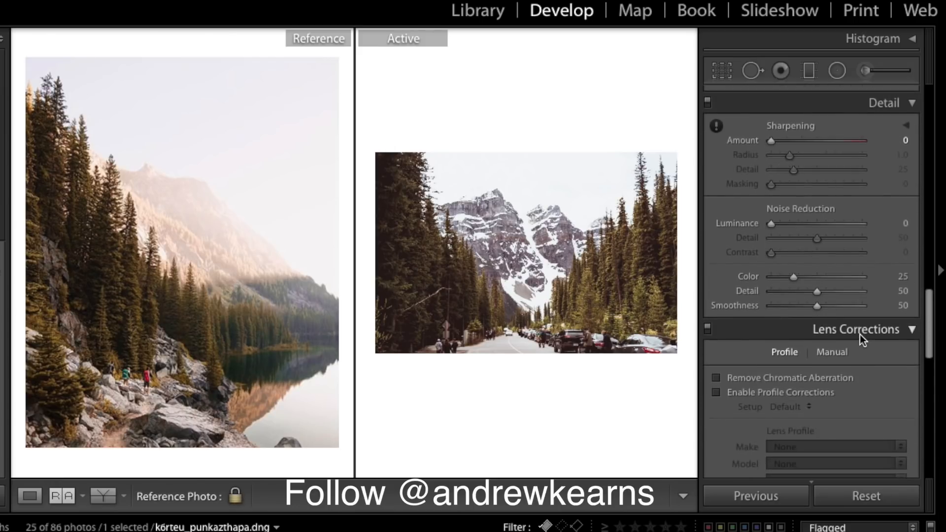
scroll(860, 335, "down", 17)
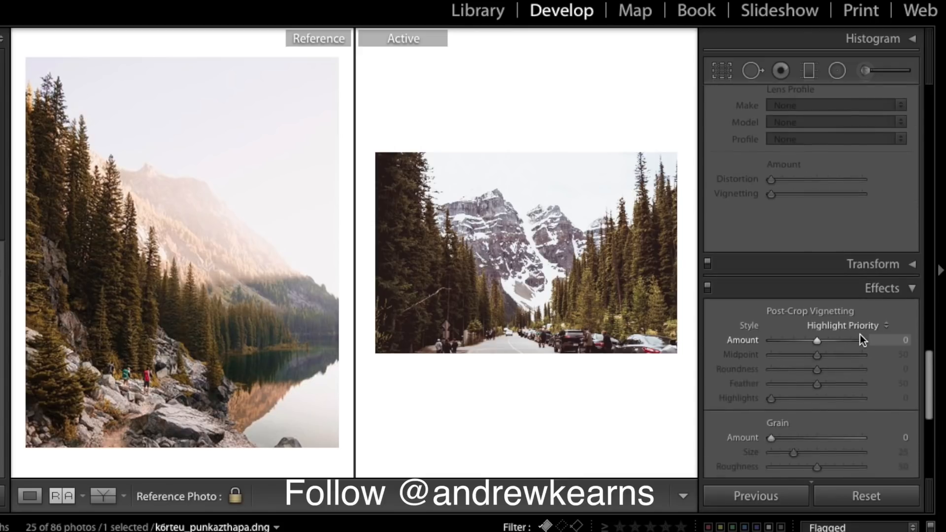
- Set Effects grain to Amount 25, Size 35 and Roughness 40
scroll(860, 335, "down", 2)
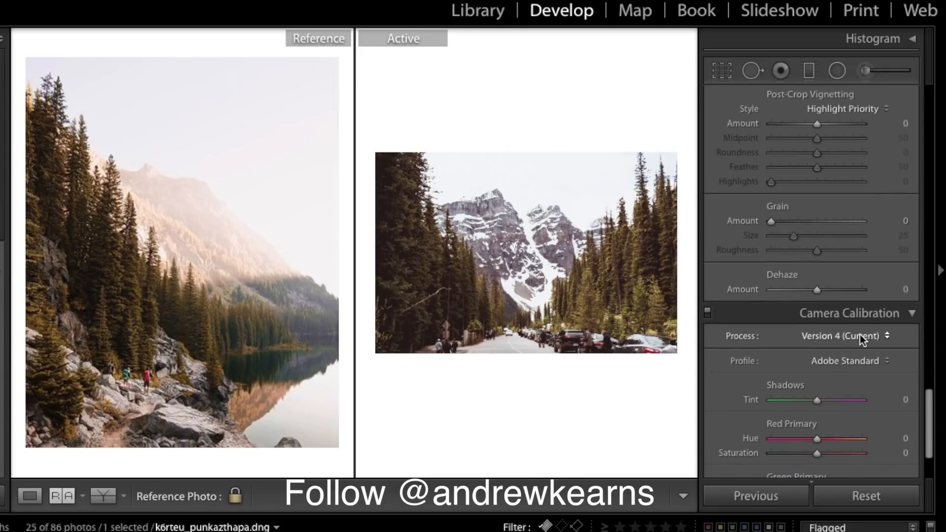
left_click_drag(771, 255, 795, 258)
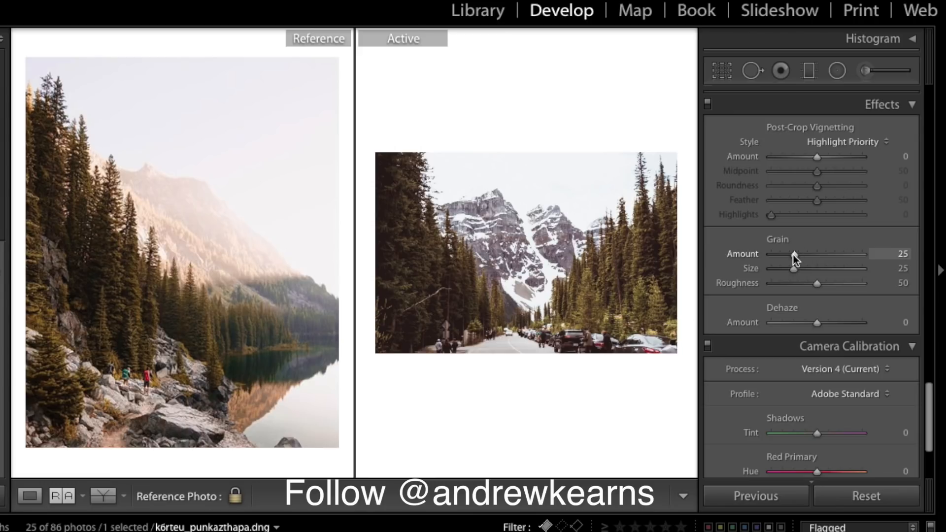
left_click_drag(798, 273, 803, 274)
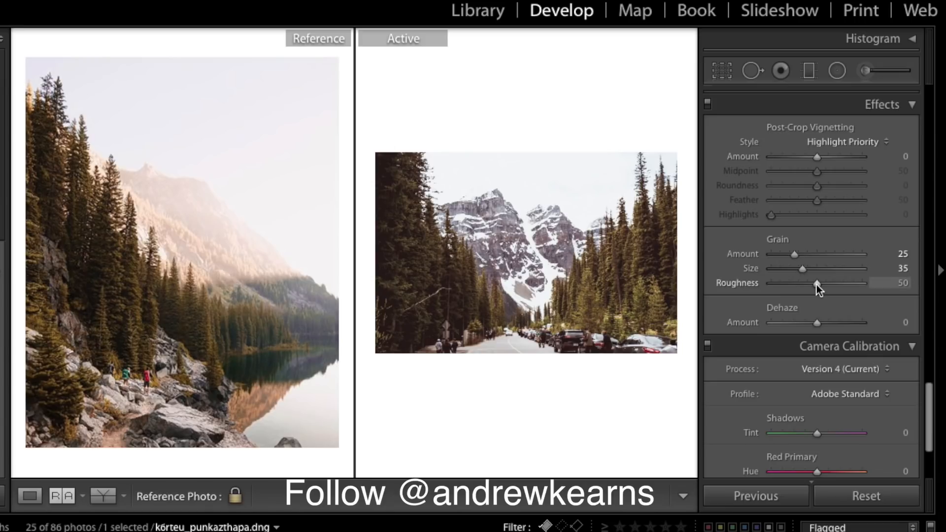
left_click_drag(817, 285, 808, 285)
scroll(839, 329, "down", 5)
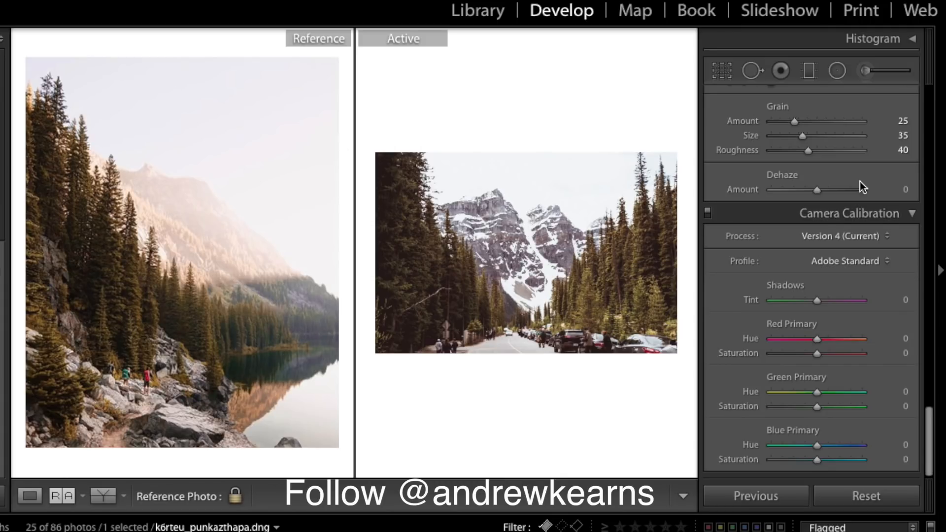
scroll(860, 181, "up", 15)
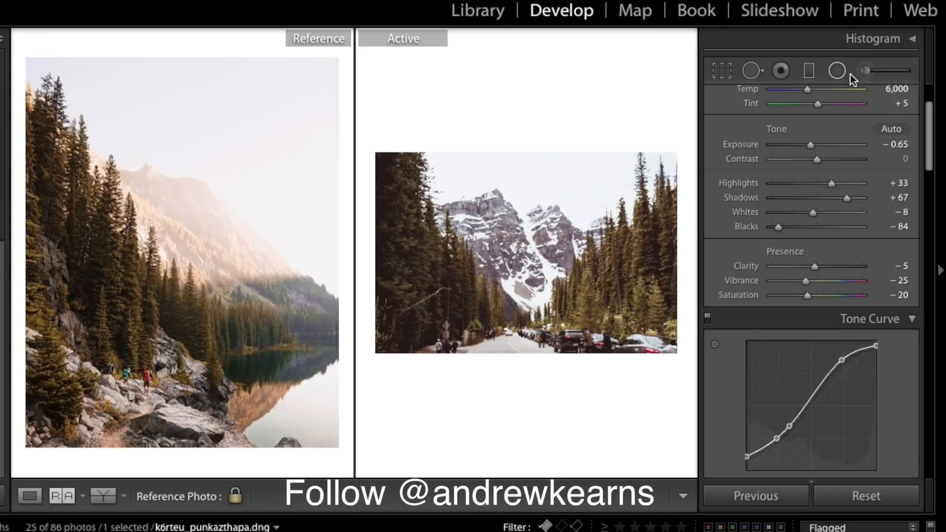
- Draw a radial filter over the snowy peaks with Dehaze −10, Saturation −80, Exposure +0.22, Feather 48
scroll(873, 146, "up", 3)
left_click(837, 70)
left_click_drag(489, 171, 574, 242)
left_click_drag(532, 177, 518, 198)
left_click_drag(818, 292, 812, 294)
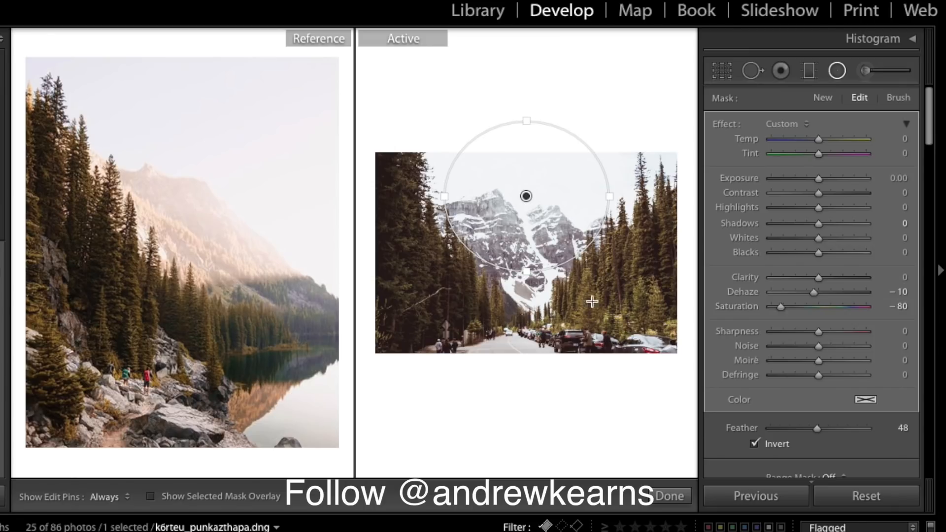
left_click_drag(523, 275, 525, 280)
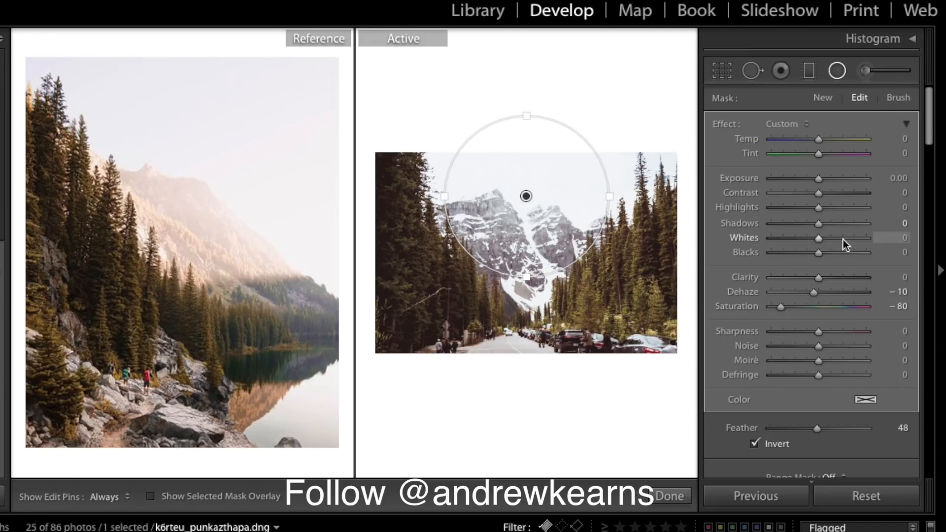
left_click_drag(817, 178, 818, 178)
left_click(670, 497)
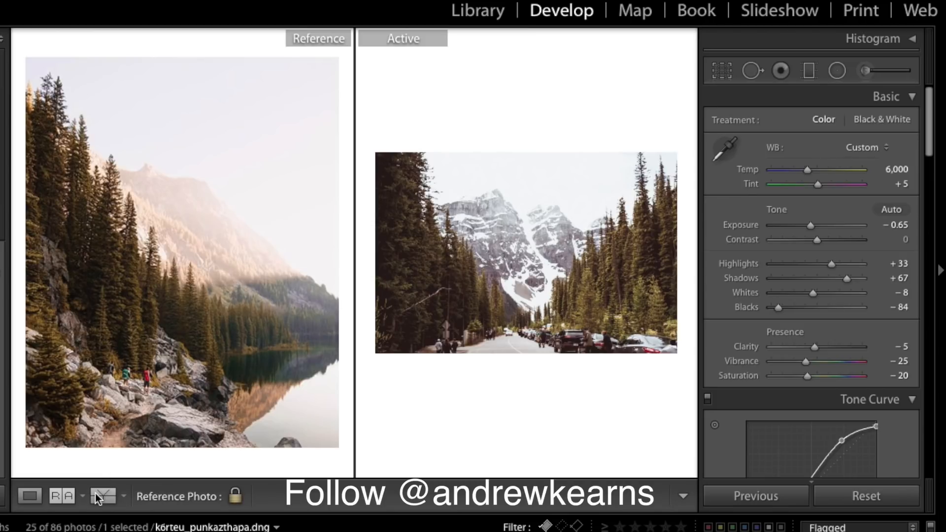
left_click(30, 497)
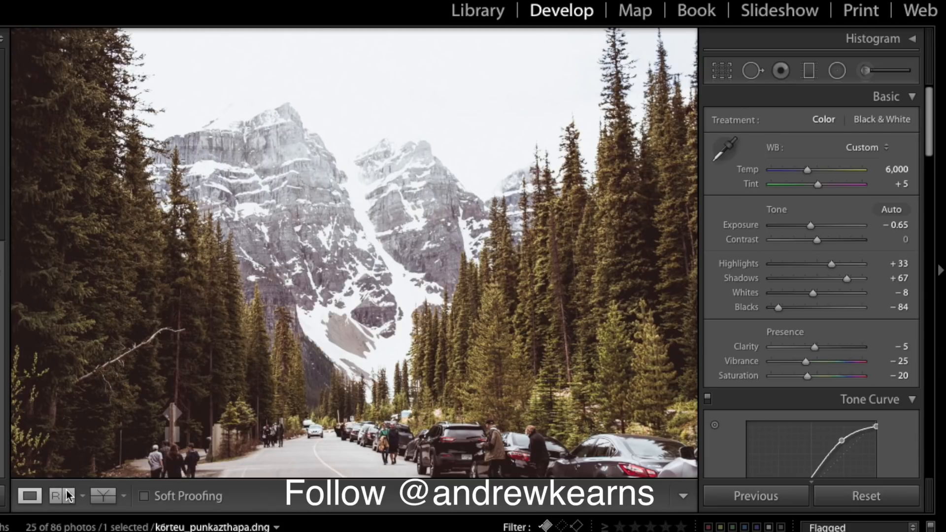
left_click(64, 497)
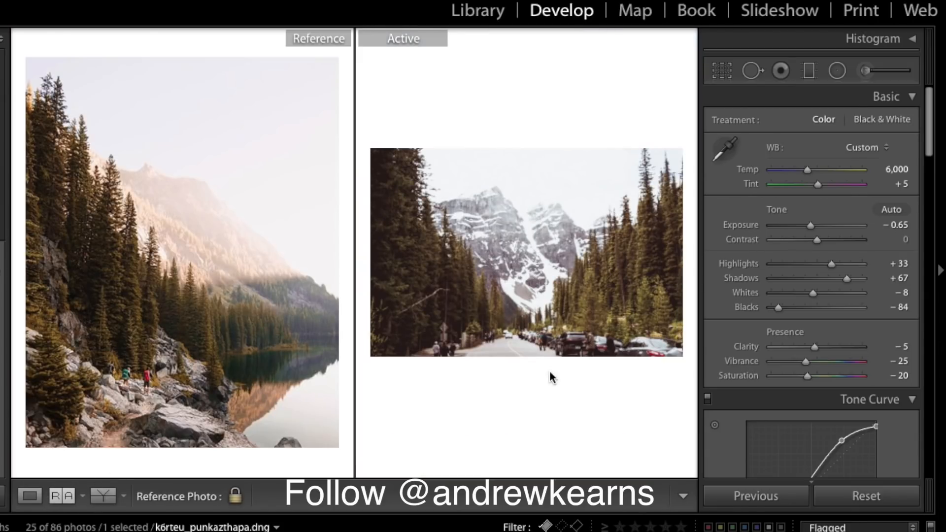
left_click(553, 277)
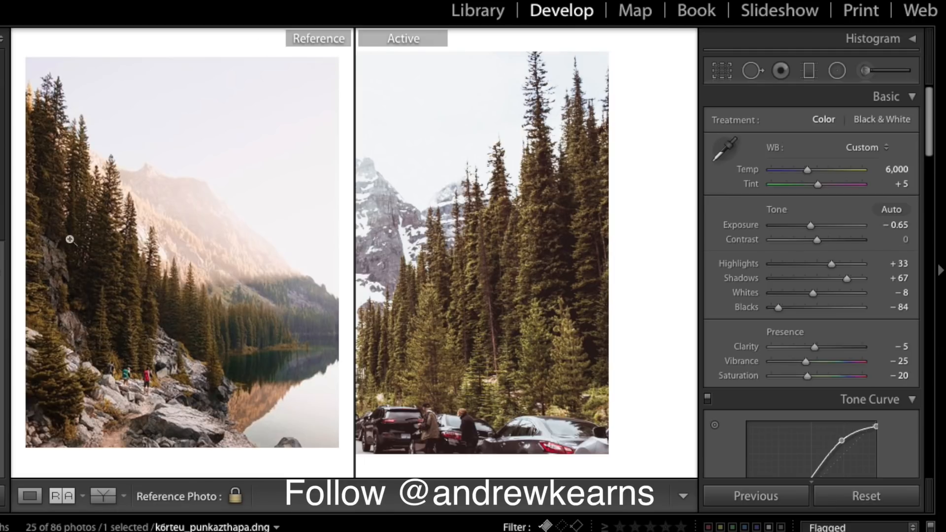
left_click(583, 242)
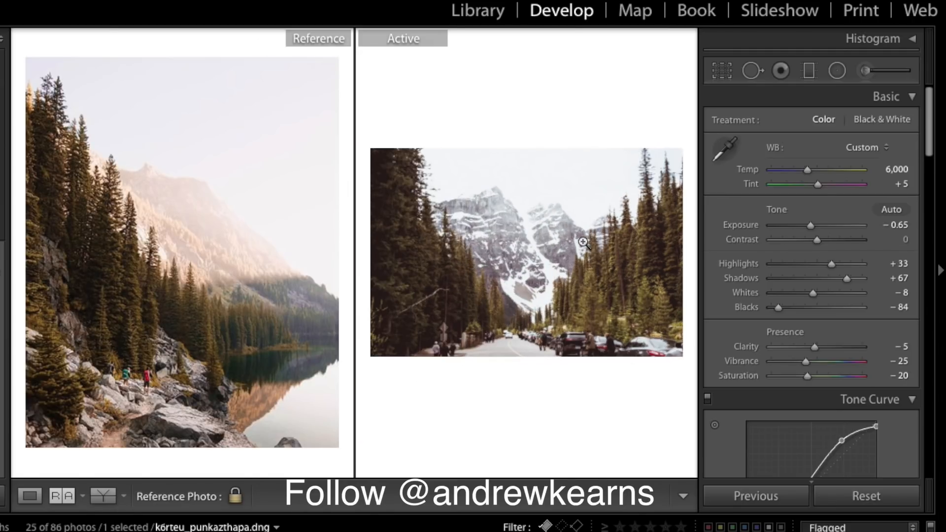
scroll(789, 289, "down", 4)
scroll(791, 295, "up", 4)
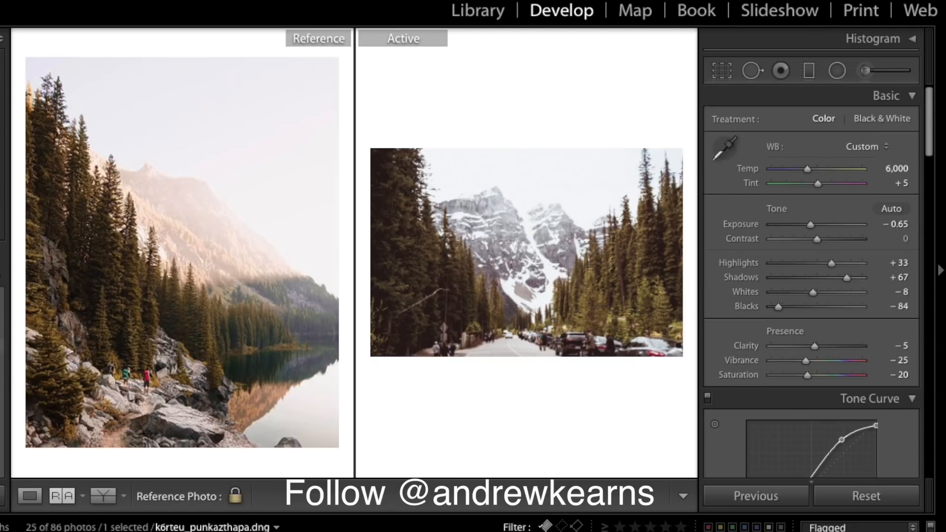
- Save the mountain road edit as a User Presets develop preset named with the user's handle
key("ctrl+shift+n")
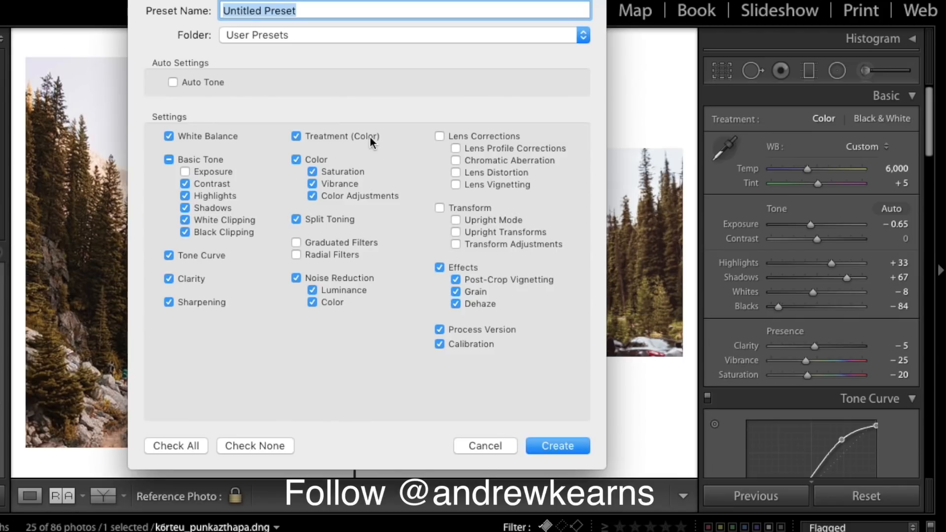
key("BackSpace")
type("@")
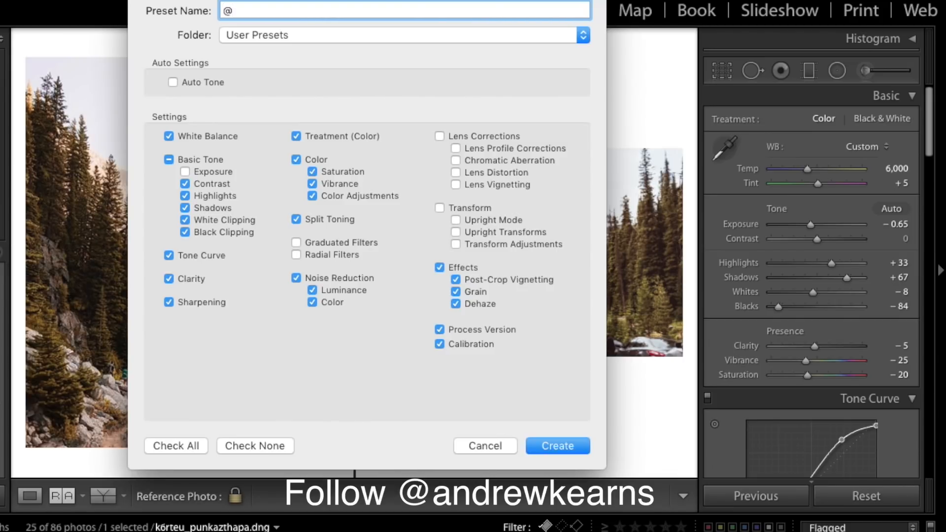
type("Andrew Kearns I")
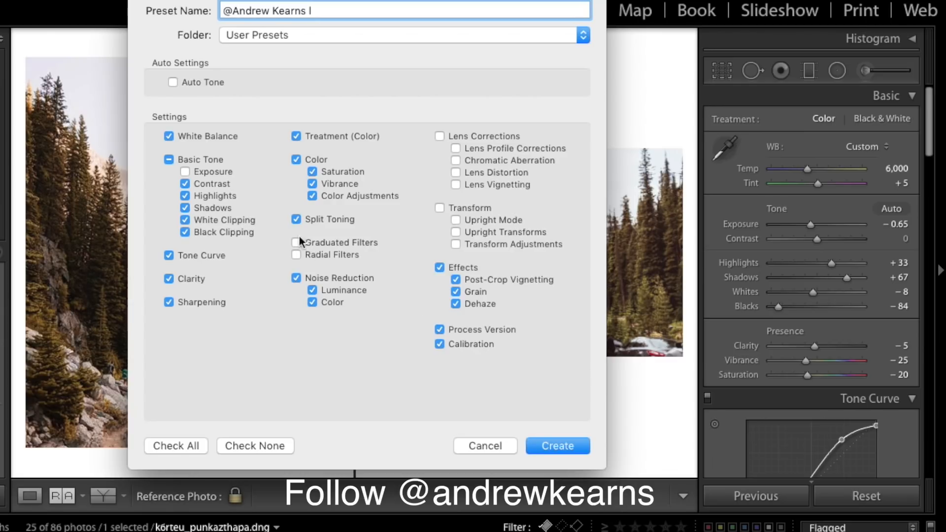
left_click(556, 446)
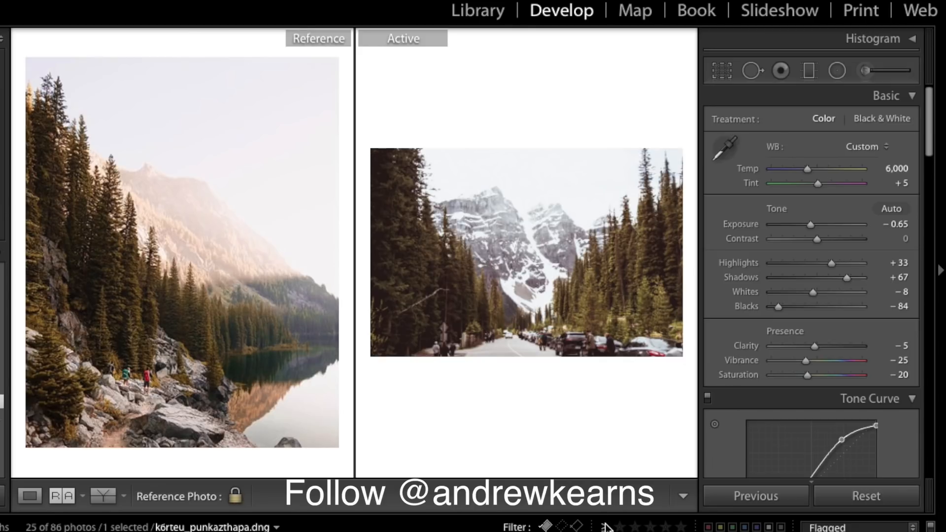
- Set the red camellia photo as reference, open the white blossoms photo, and apply the saved preset
left_click_drag(191, 531, 187, 299)
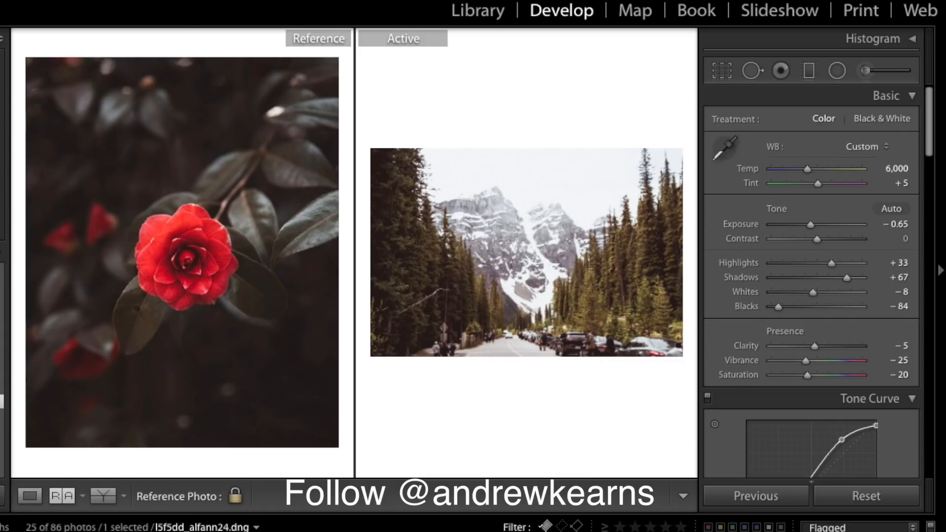
left_click(483, 531)
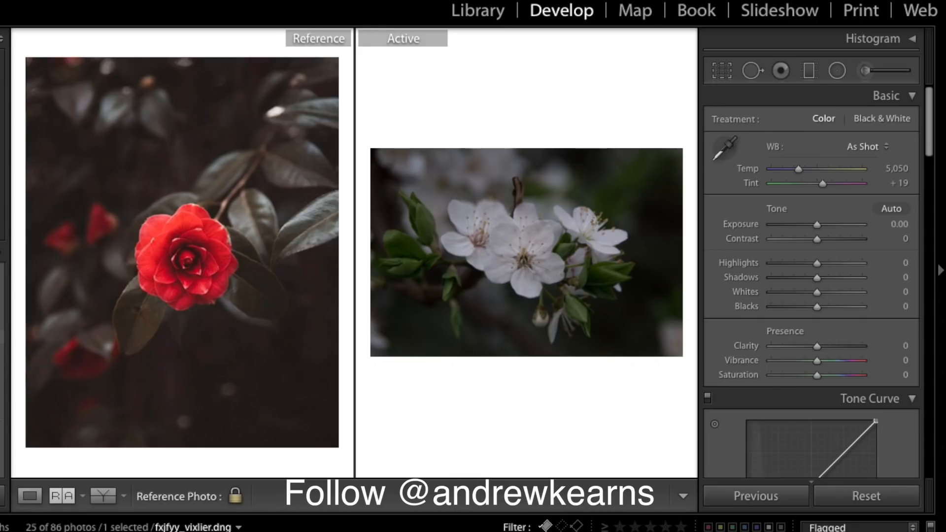
left_click(1, 336)
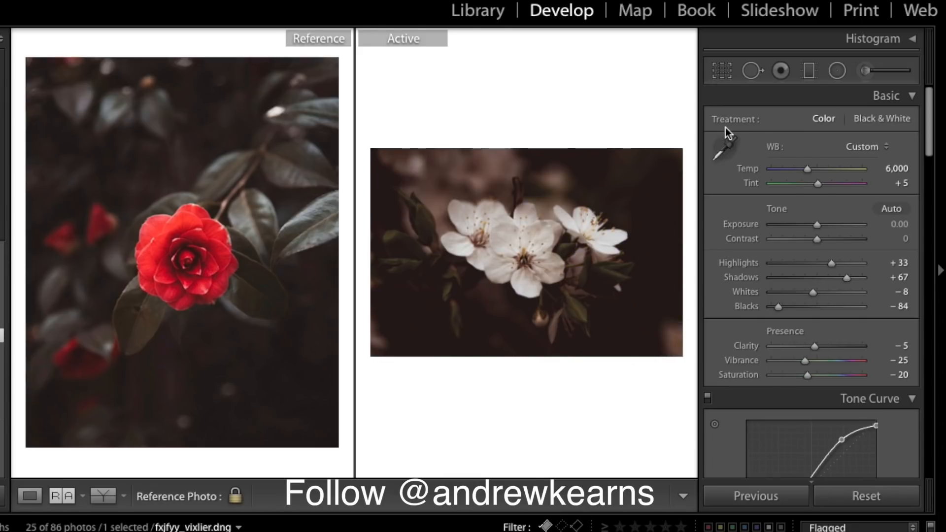
- Sample a white petal for white balance (Temp 5,300, Tint +8) and check detail zoomed in
left_click(725, 148)
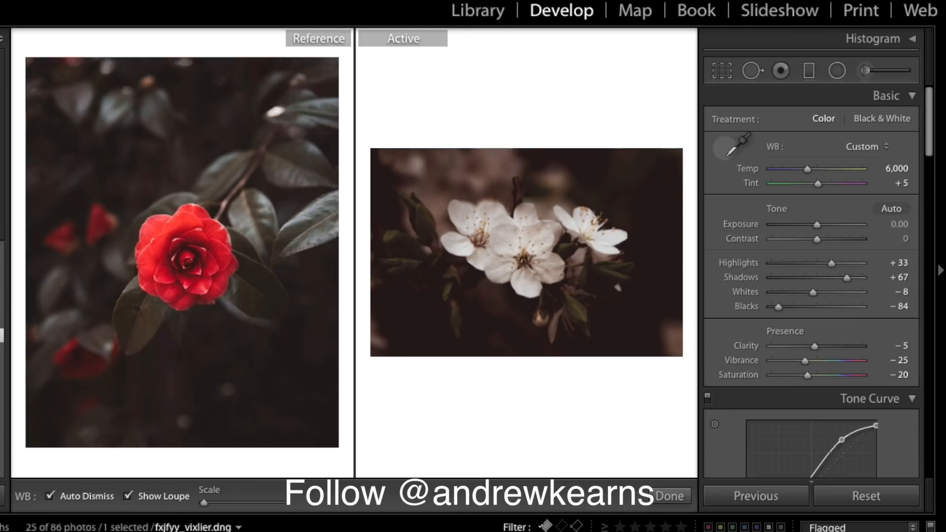
left_click(502, 240)
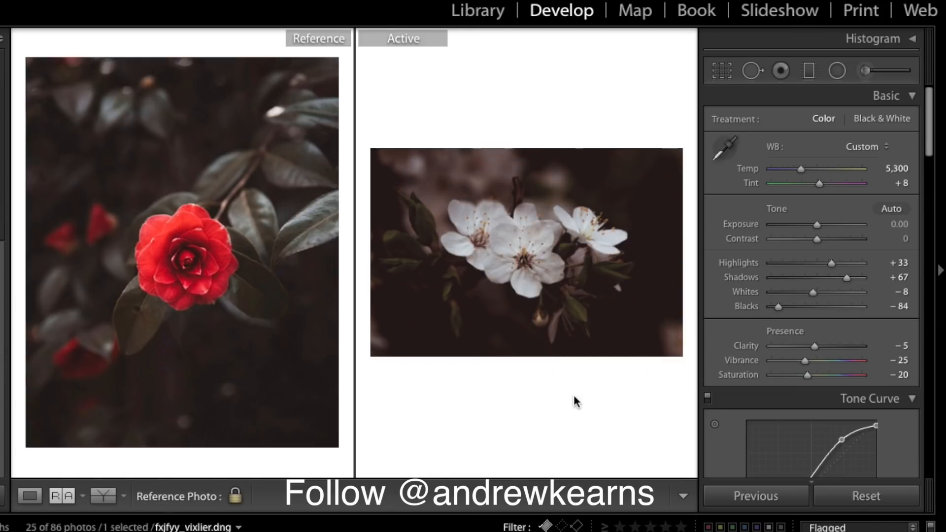
left_click(627, 335)
left_click(628, 335)
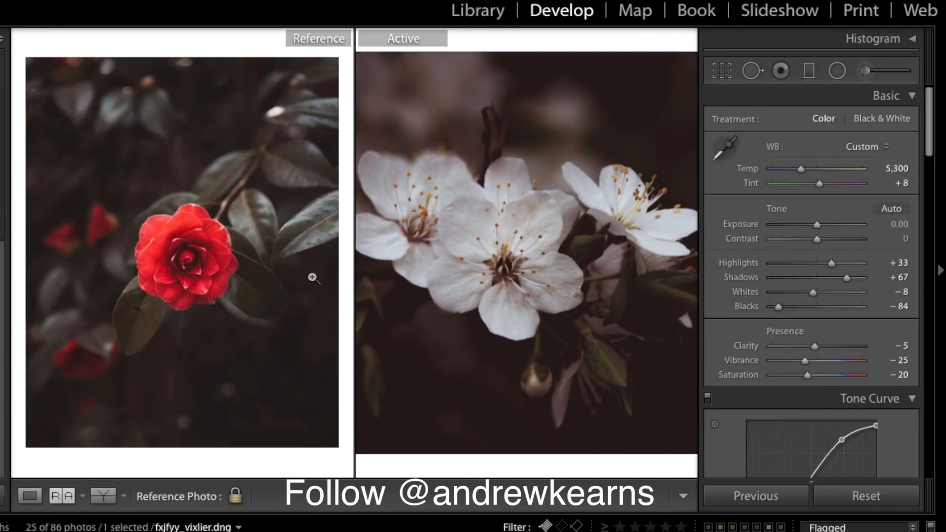
left_click(475, 403)
left_click(475, 403)
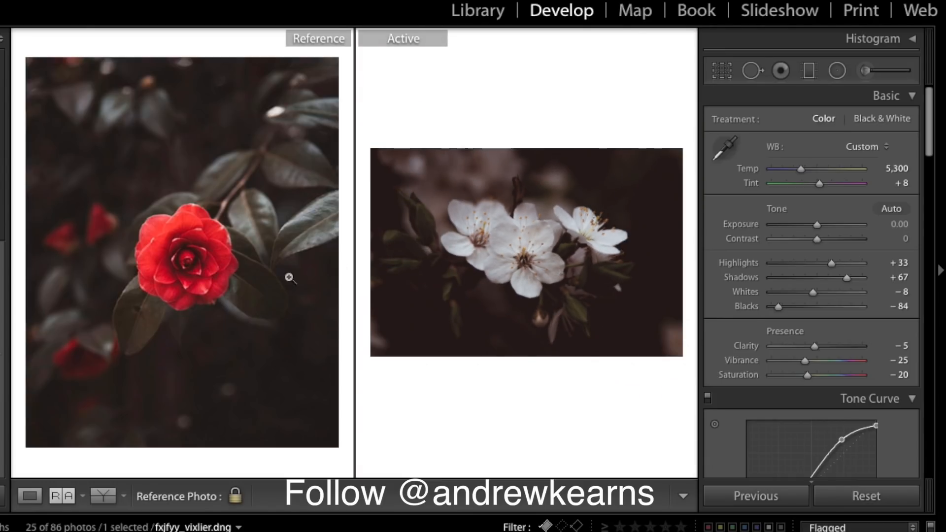
left_click(578, 269)
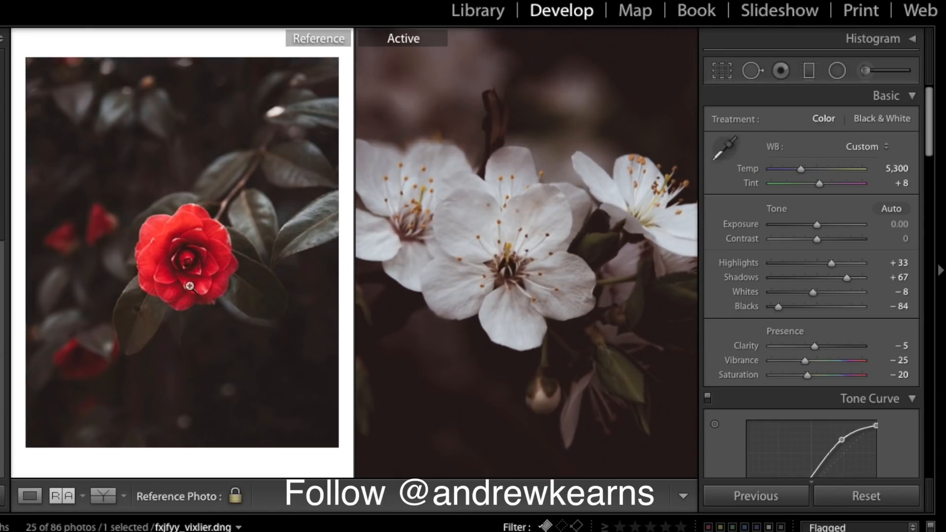
left_click(527, 221)
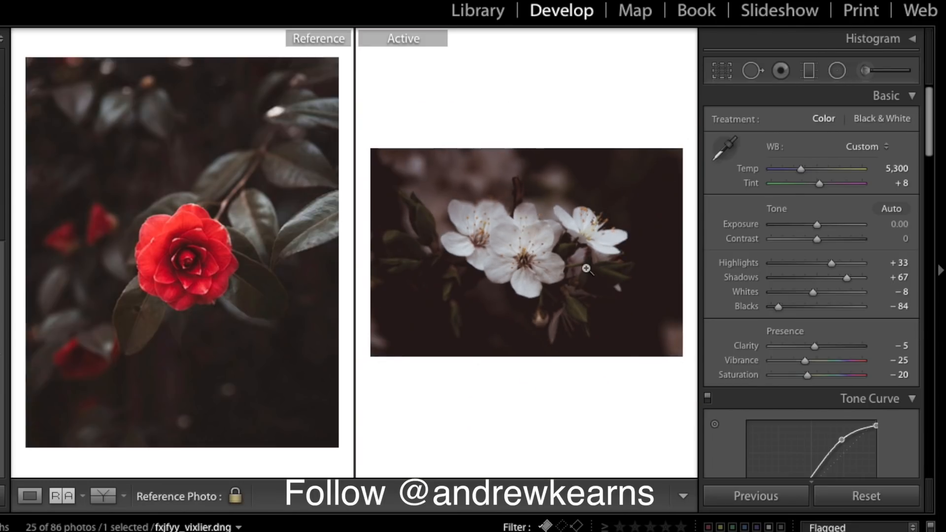
left_click(837, 71)
- Draw a radial filter over the white blossoms, rotated and centred on the flowers
left_click_drag(492, 233, 451, 249)
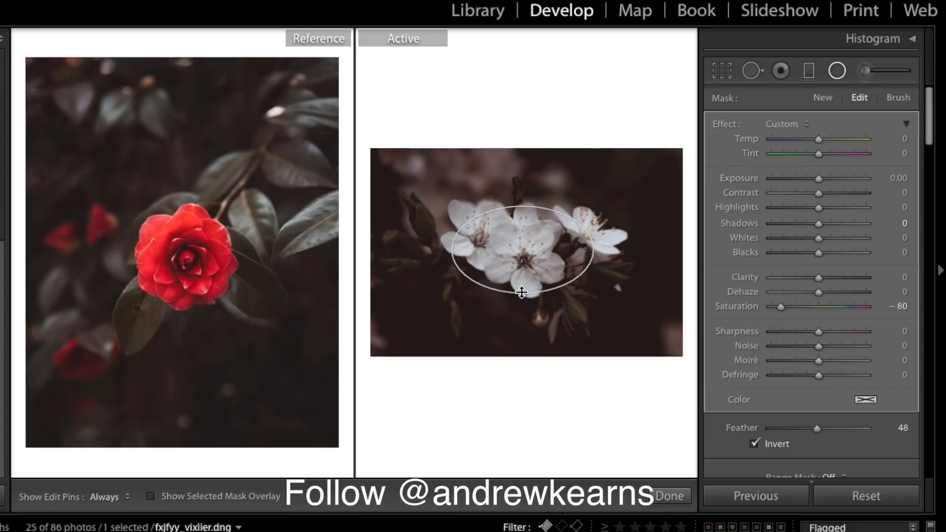
left_click_drag(547, 205, 574, 268)
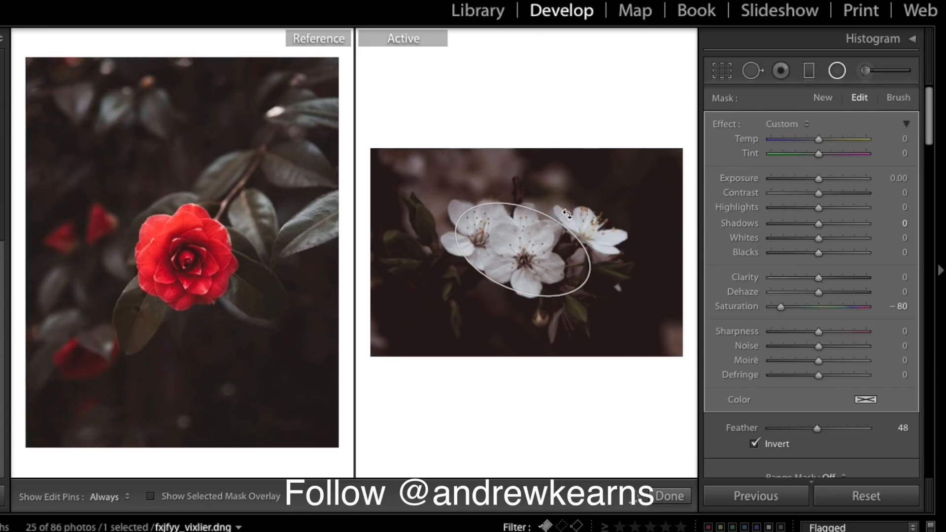
left_click_drag(522, 249, 504, 241)
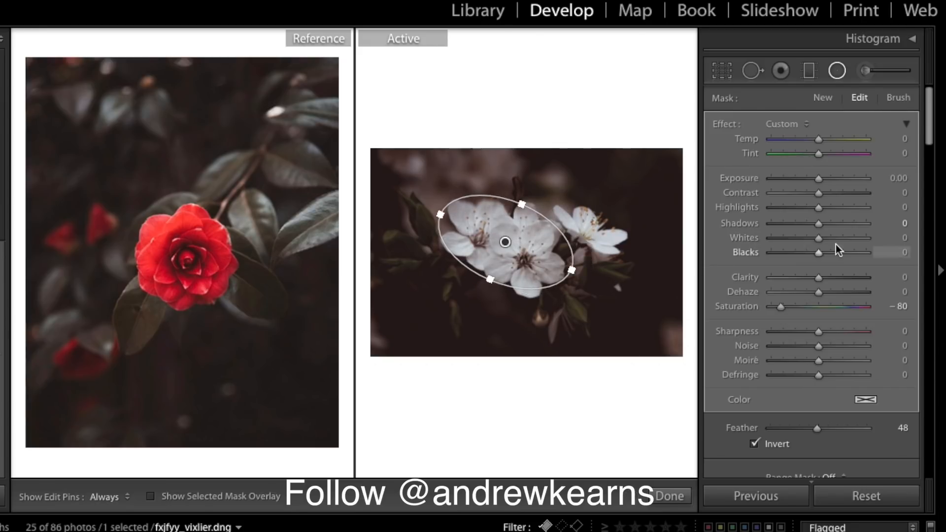
- Set the radial filter to Saturation 0, Exposure 0.49, Whites +20, Dehaze 10, Clarity 3
left_click_drag(817, 179, 821, 178)
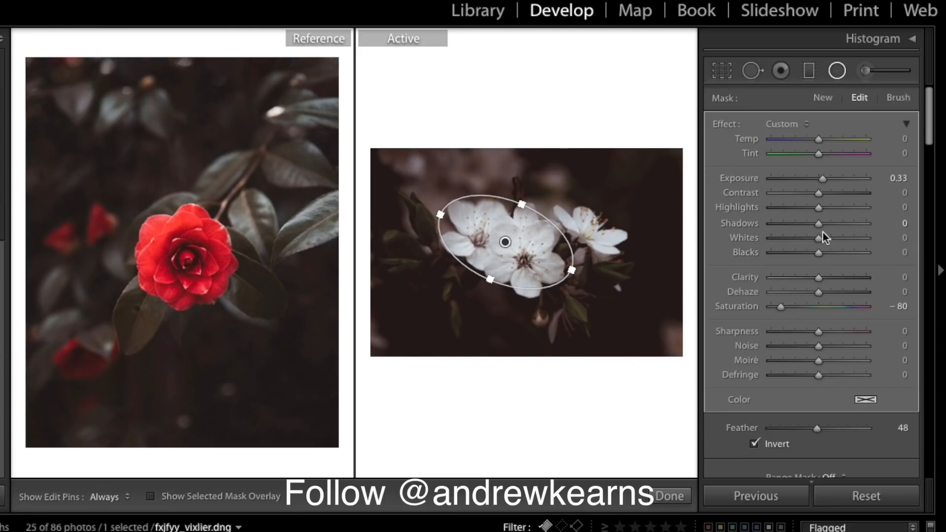
left_click(900, 306)
type("0")
left_click_drag(814, 293, 815, 252)
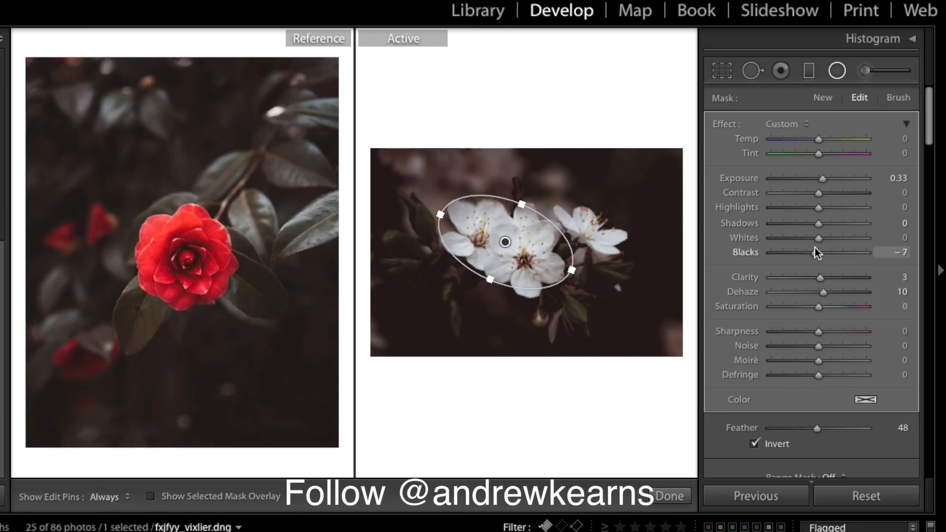
left_click(828, 237)
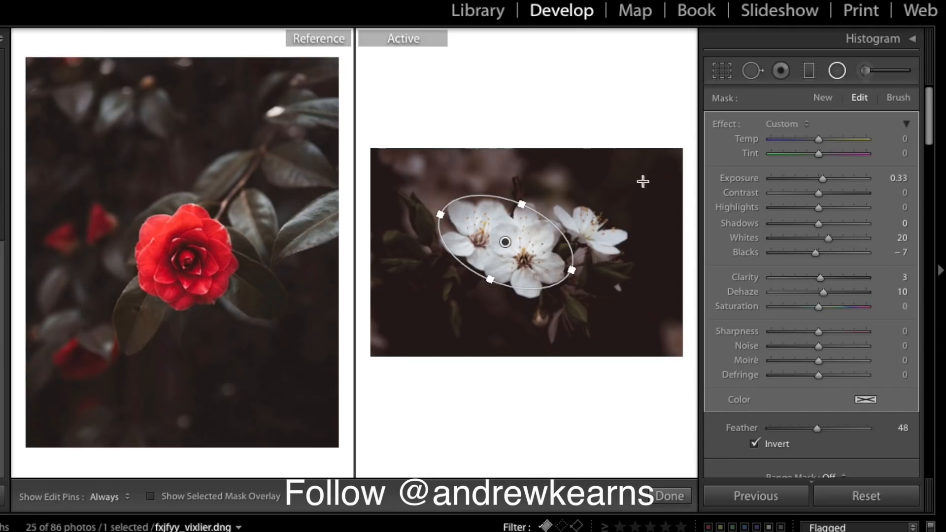
left_click(824, 180)
left_click_drag(826, 179, 826, 179)
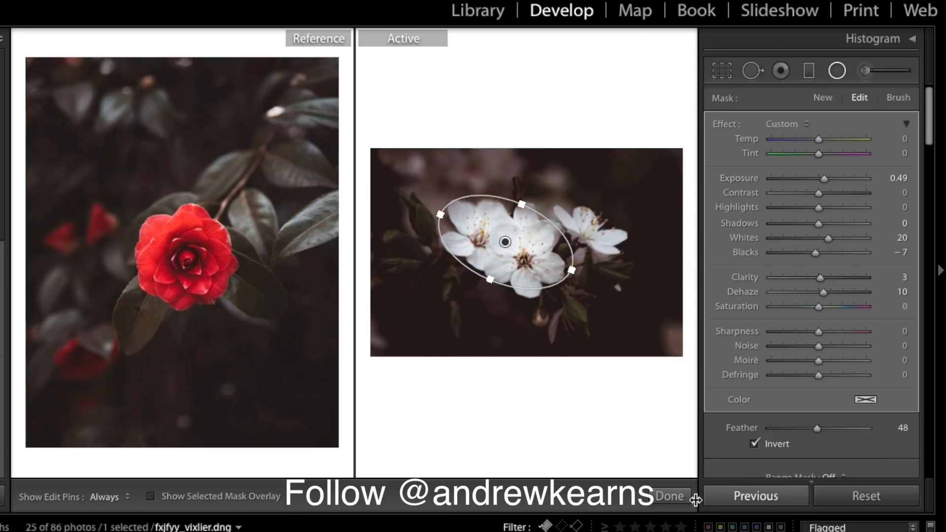
left_click(678, 497)
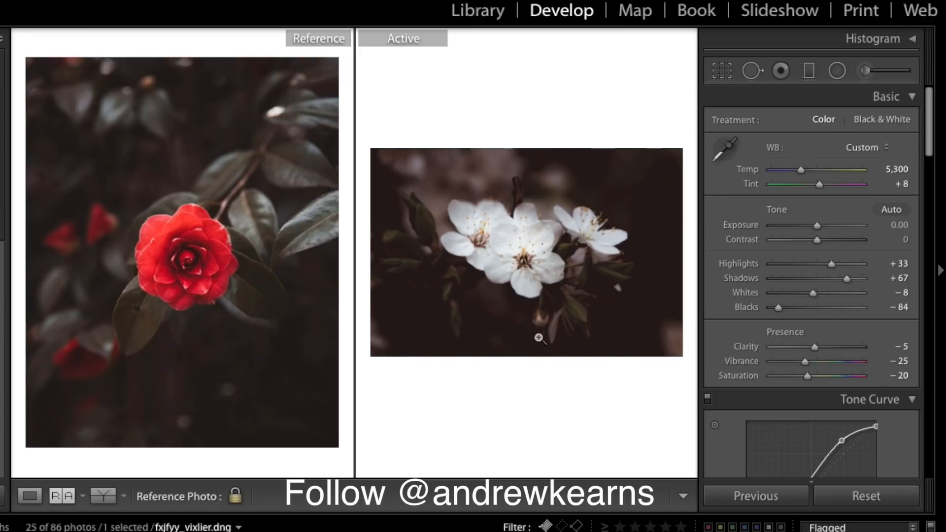
- Zoom in and pan to inspect the finished blossoms, then return to the whole-photo view
left_click(507, 271)
left_click_drag(564, 378, 625, 306)
left_click(626, 307)
scroll(878, 281, "down", 3)
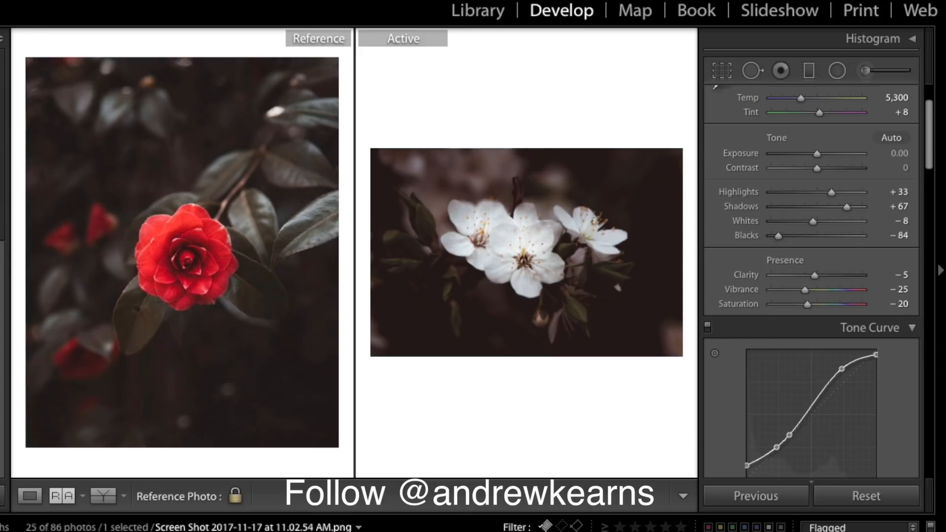
- Make the windswept portrait the reference and open the red-lipped portrait for editing
left_click_drag(303, 531, 280, 343)
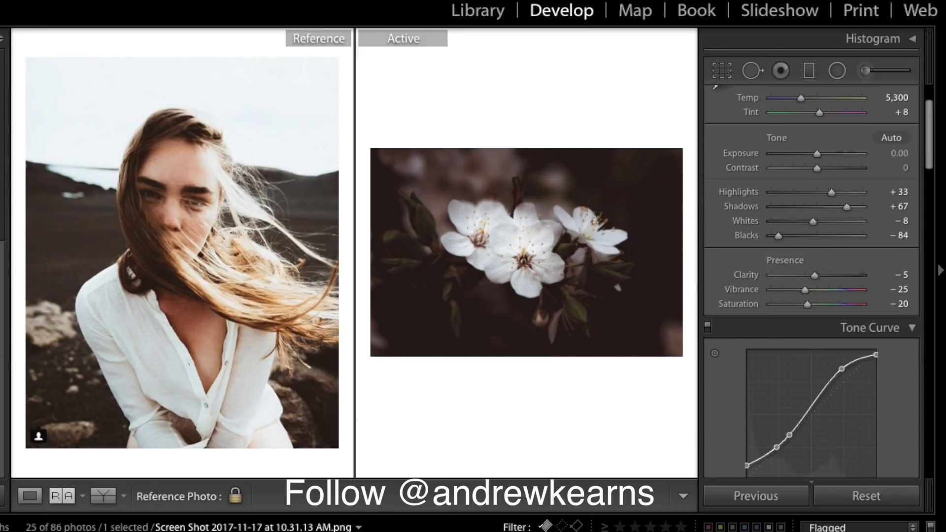
left_click(458, 531)
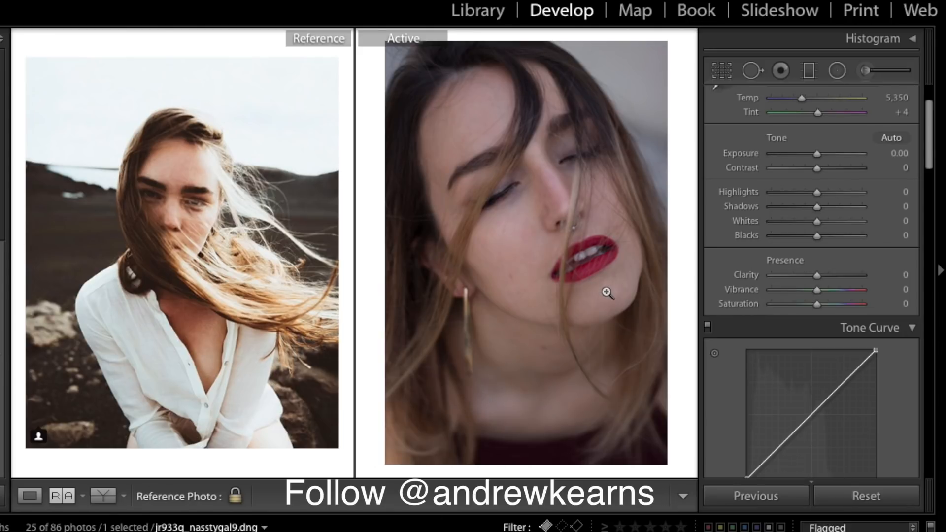
scroll(841, 197, "up", 3)
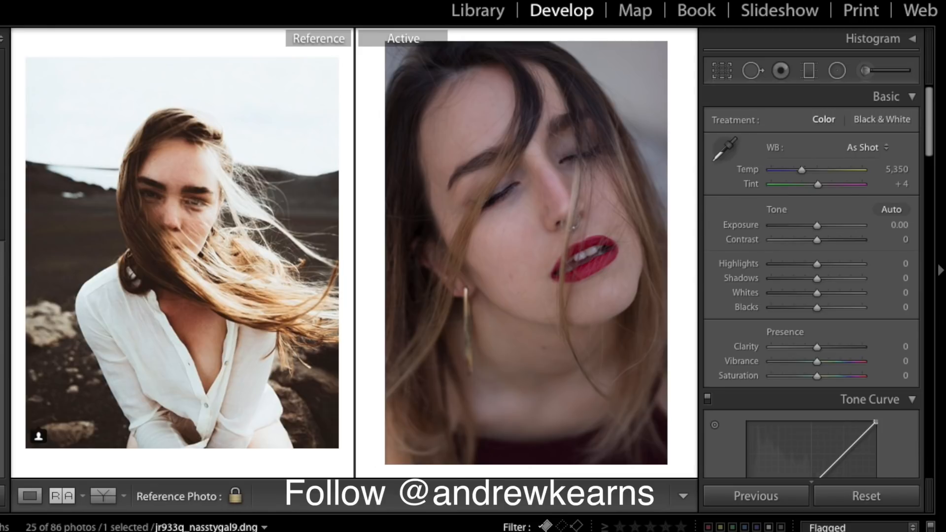
- Apply the saved preset to the portrait and lift Exposure to +0.70
left_click(2, 336)
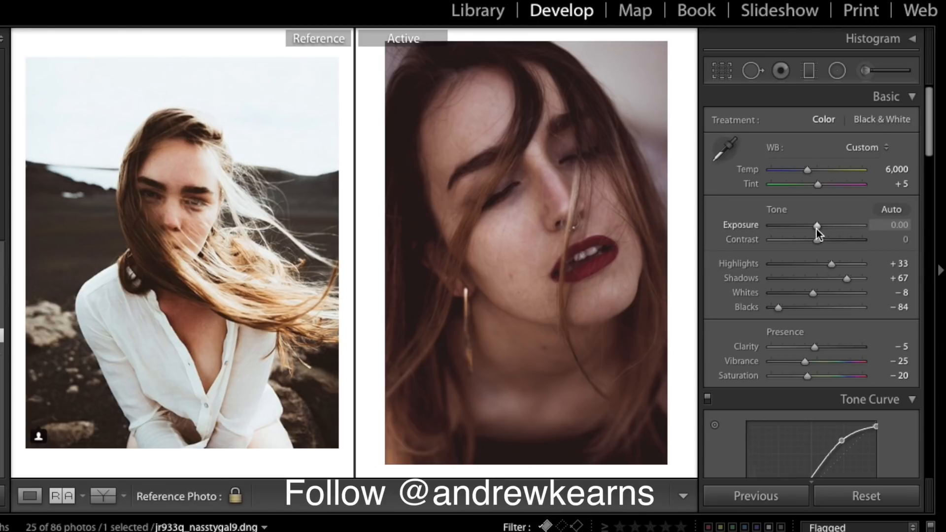
left_click_drag(817, 228, 823, 230)
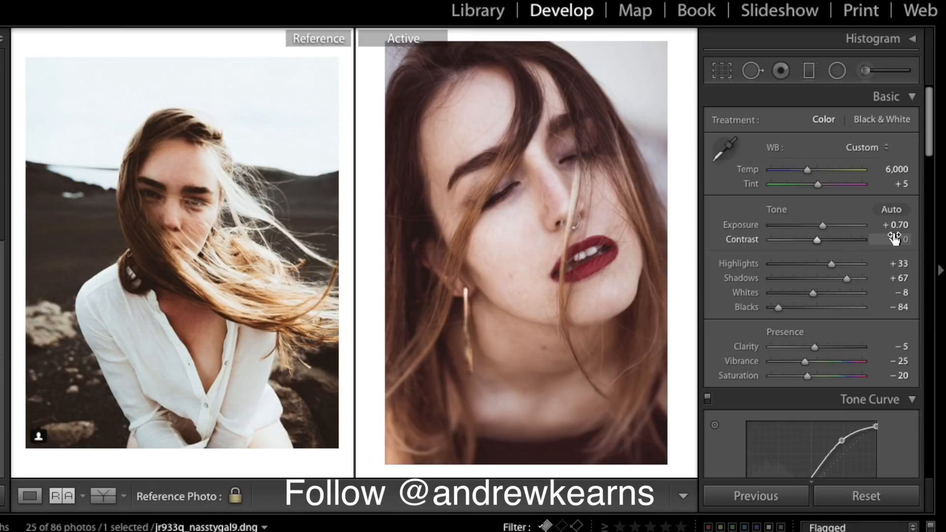
scroll(894, 238, "down", 1)
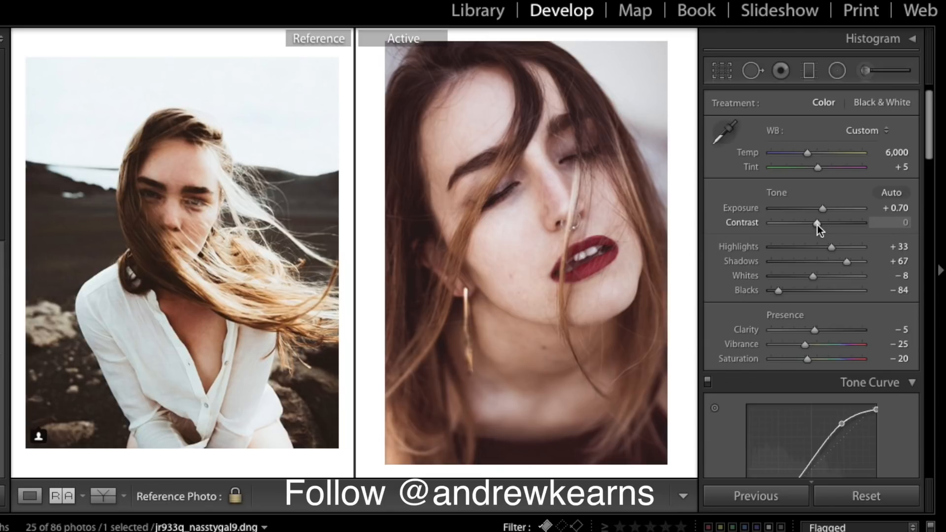
left_click_drag(818, 222, 818, 221)
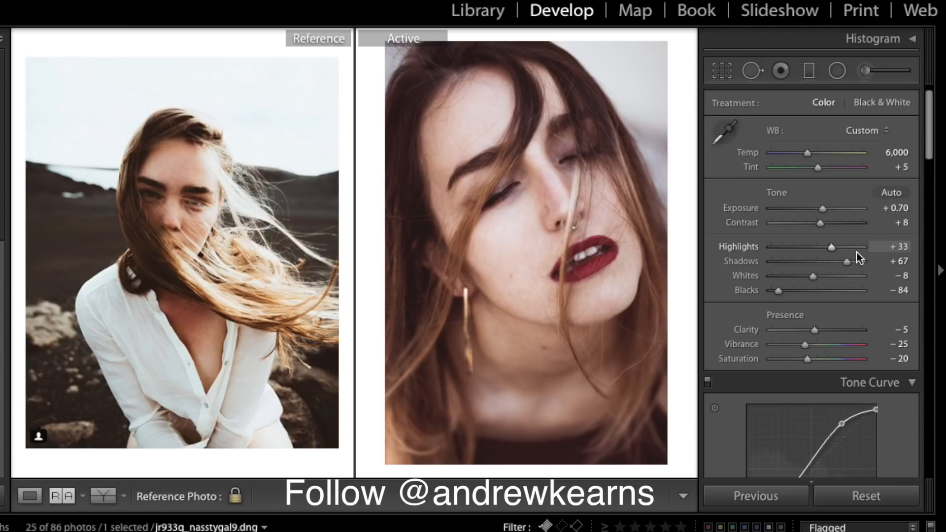
- Set Highlights +43, Shadows +42, Whites −66 and Blacks −90
left_click_drag(835, 249, 842, 249)
left_click_drag(841, 248, 840, 248)
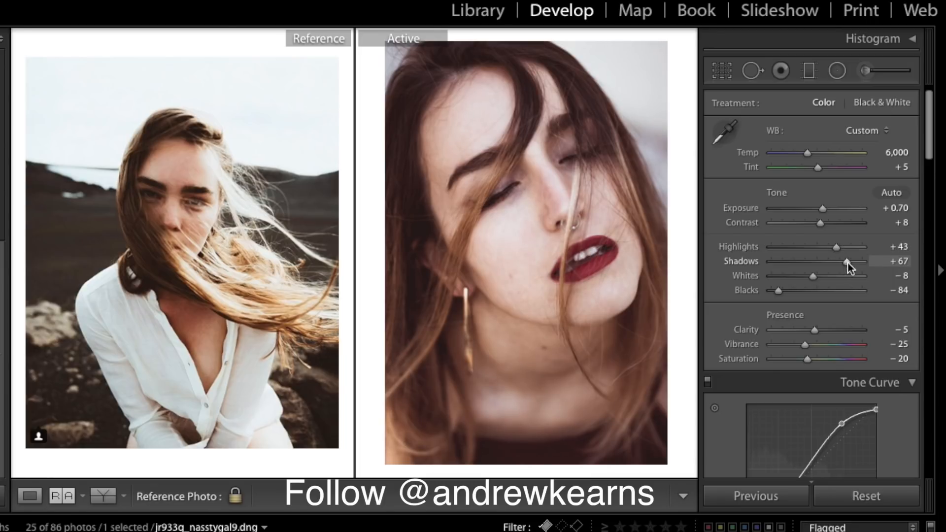
left_click_drag(849, 262, 838, 258)
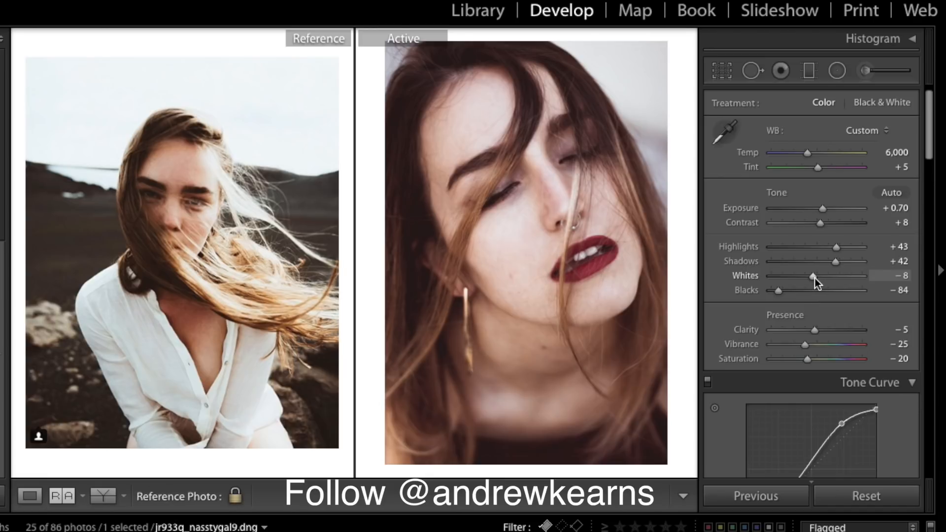
left_click_drag(814, 278, 786, 279)
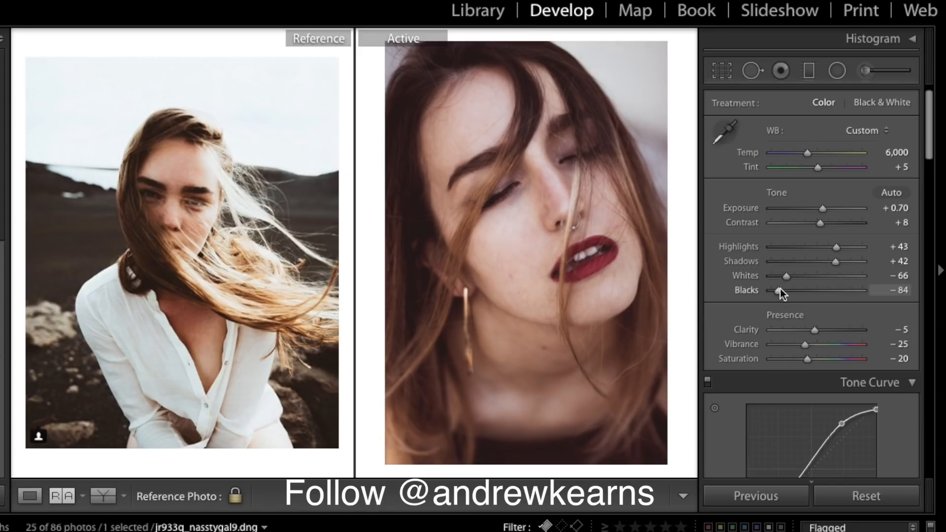
left_click_drag(780, 288, 778, 289)
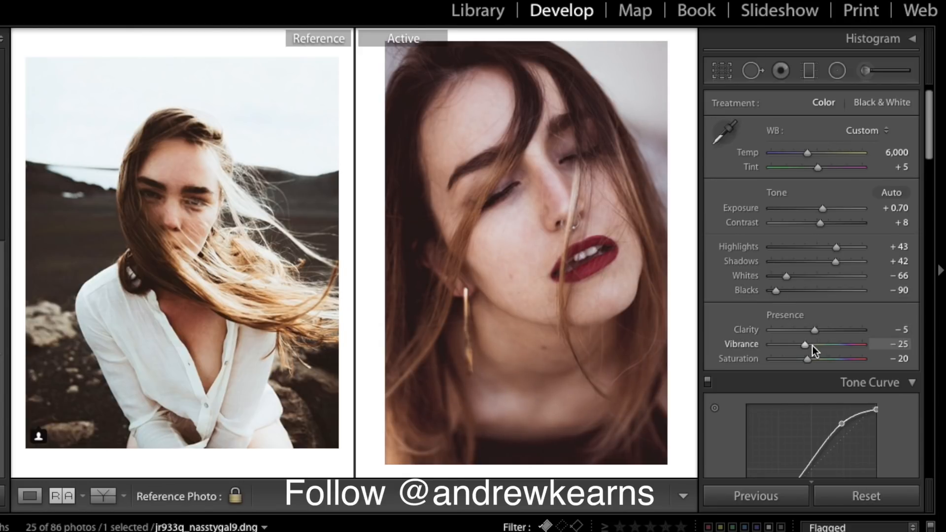
- Lower the Split Toning shadow saturation
scroll(851, 289, "down", 2)
scroll(850, 288, "down", 10)
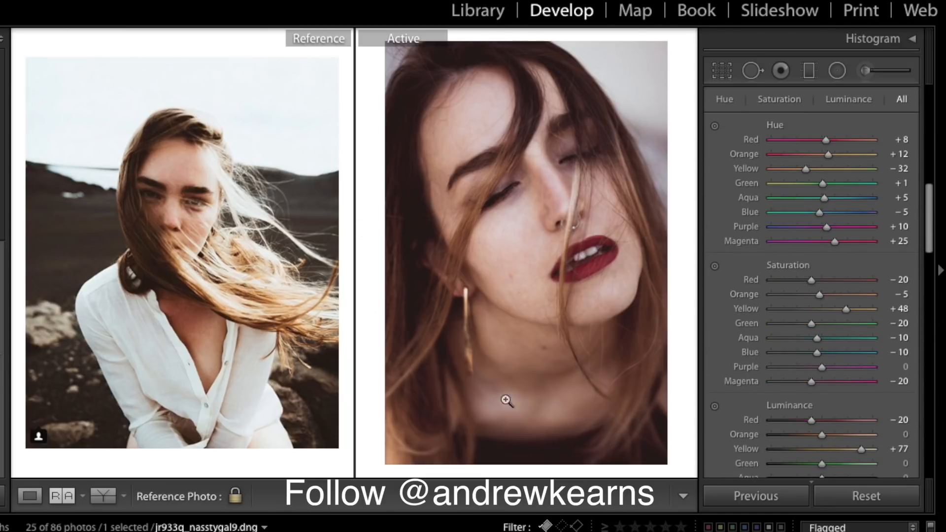
scroll(914, 330, "down", 6)
scroll(915, 329, "up", 3)
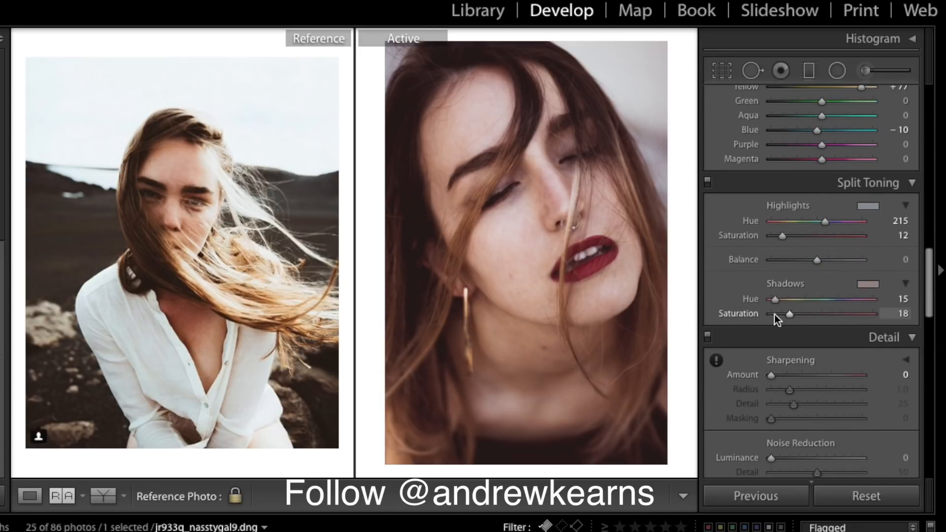
left_click_drag(793, 315, 784, 316)
scroll(833, 303, "up", 10)
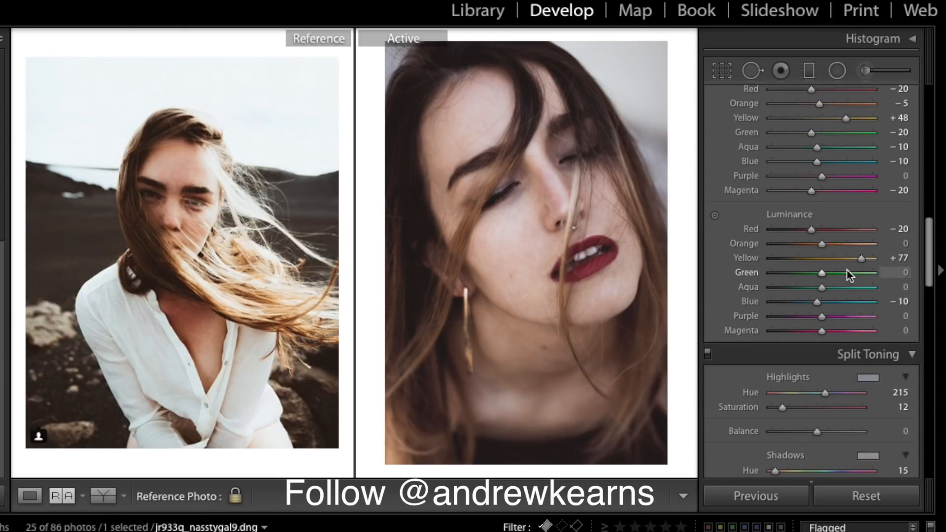
scroll(847, 270, "up", 20)
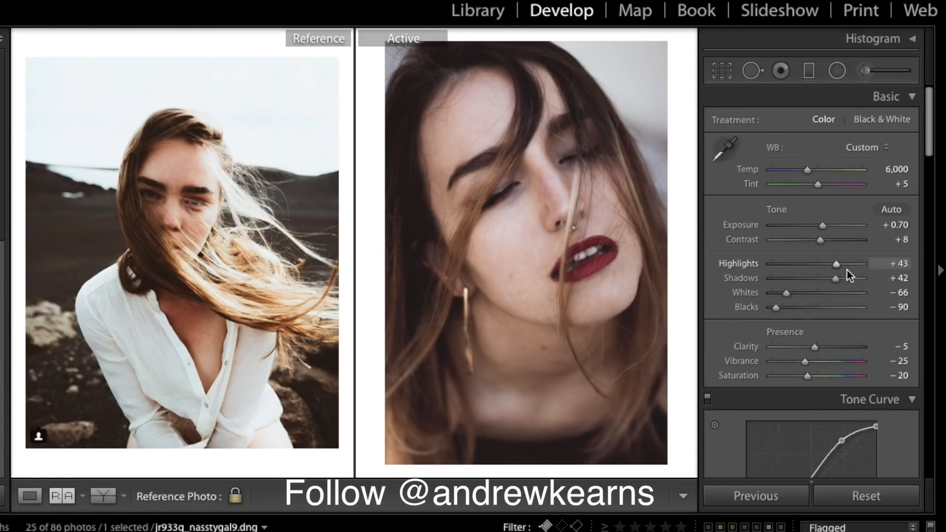
scroll(847, 270, "down", 12)
scroll(847, 271, "up", 10)
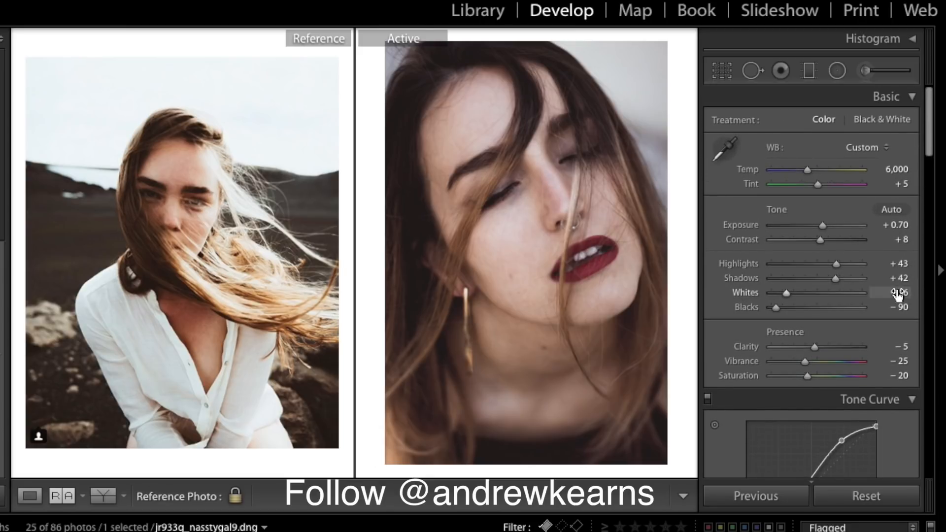
- Fine-tune the portrait's exposure and settle Contrast at +8
left_click_drag(823, 225, 823, 227)
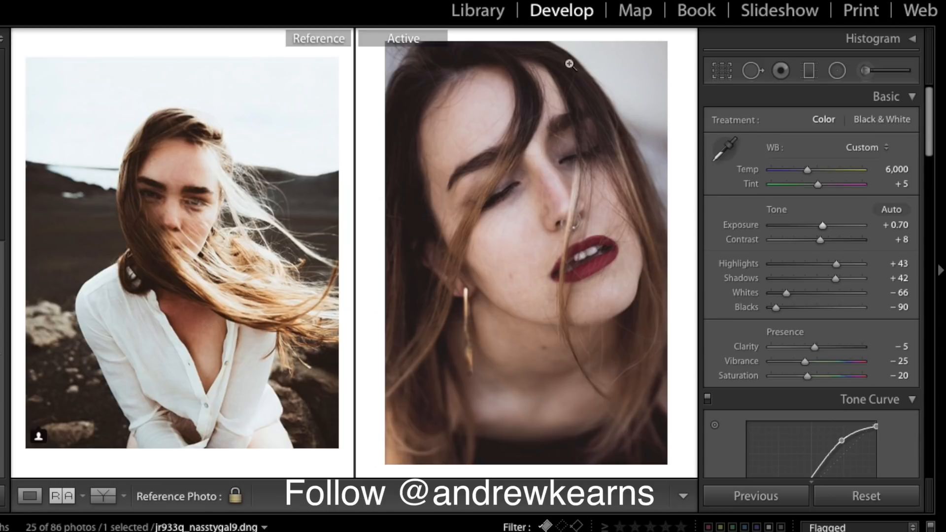
left_click_drag(820, 239, 830, 240)
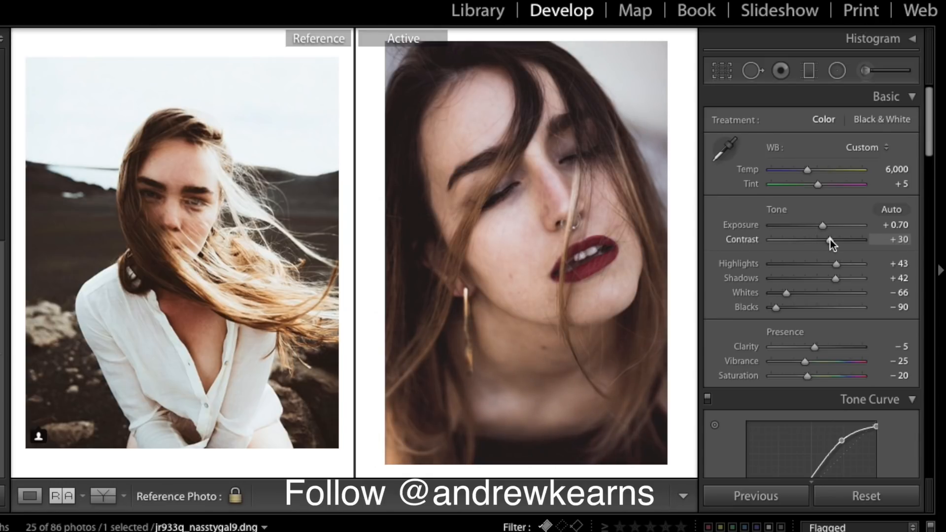
left_click_drag(830, 241, 824, 242)
left_click_drag(823, 244, 821, 244)
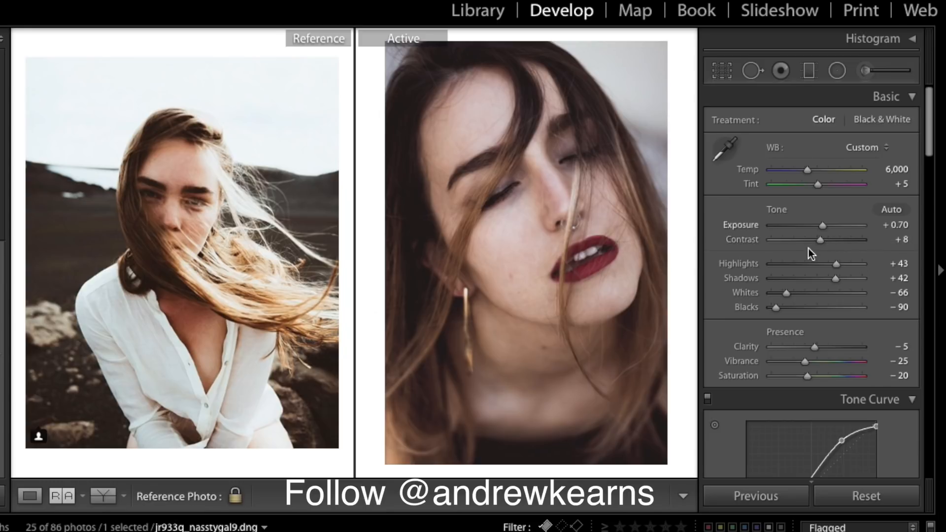
- Draw a graduated filter down from the top of the portrait with Saturation 0
left_click(816, 72)
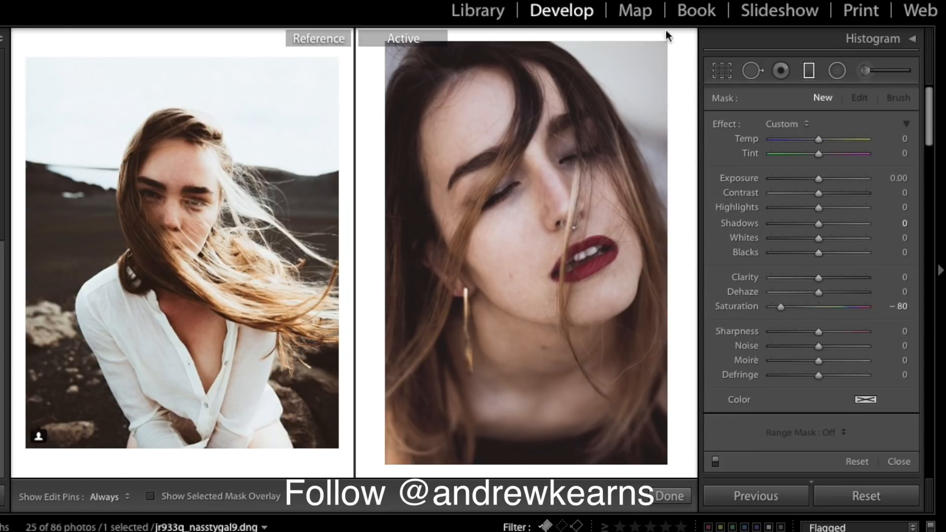
left_click_drag(609, 86, 534, 241)
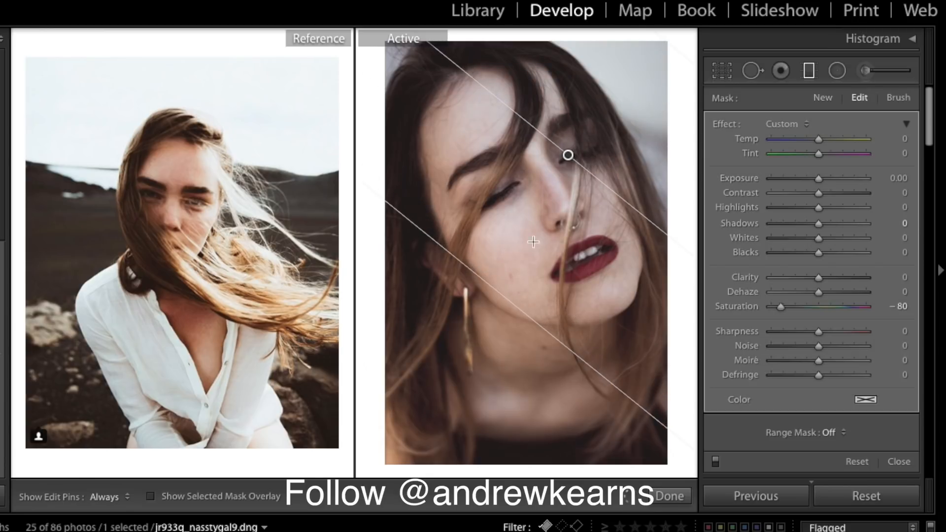
left_click_drag(820, 178, 823, 179)
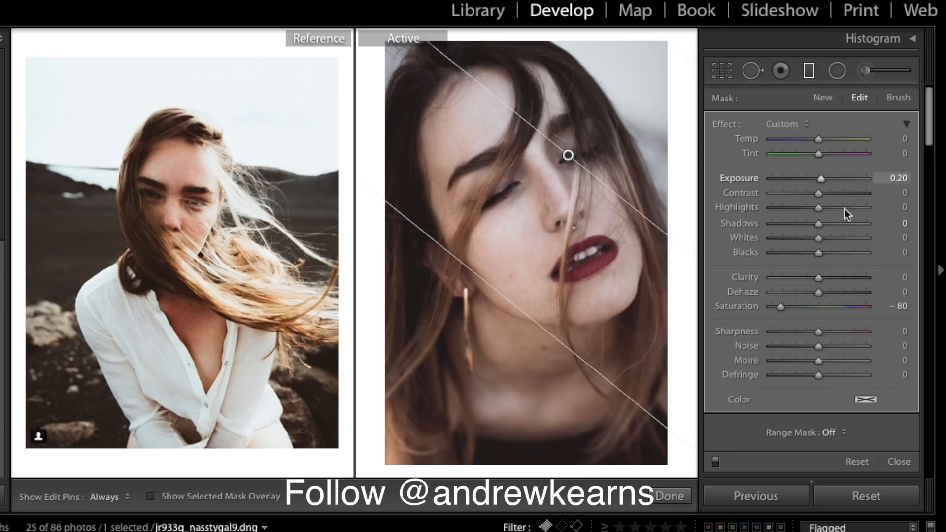
left_click(900, 306)
type("0")
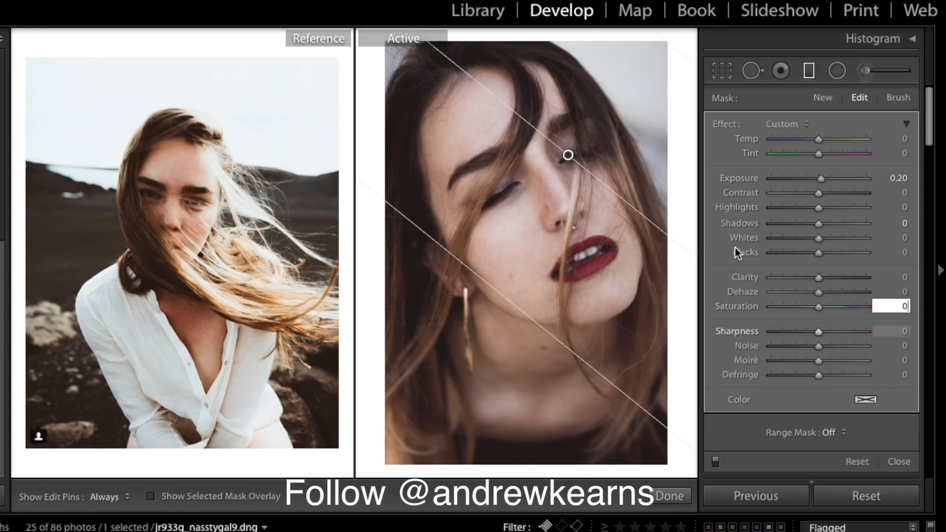
key("Return")
- Set the gradient to Exposure 0.44 and Dehaze −4, and reposition it up and right
left_click_drag(570, 155, 525, 158)
left_click_drag(819, 277, 814, 295)
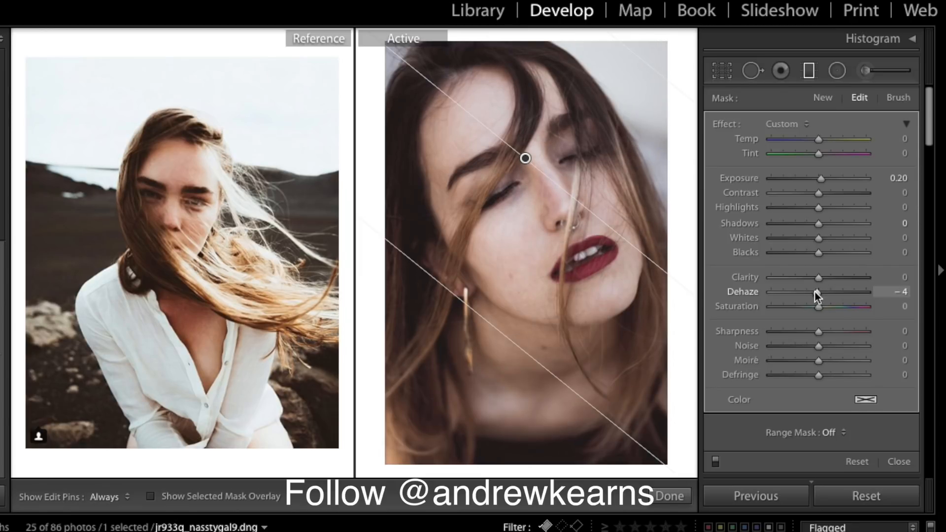
left_click_drag(821, 181, 824, 182)
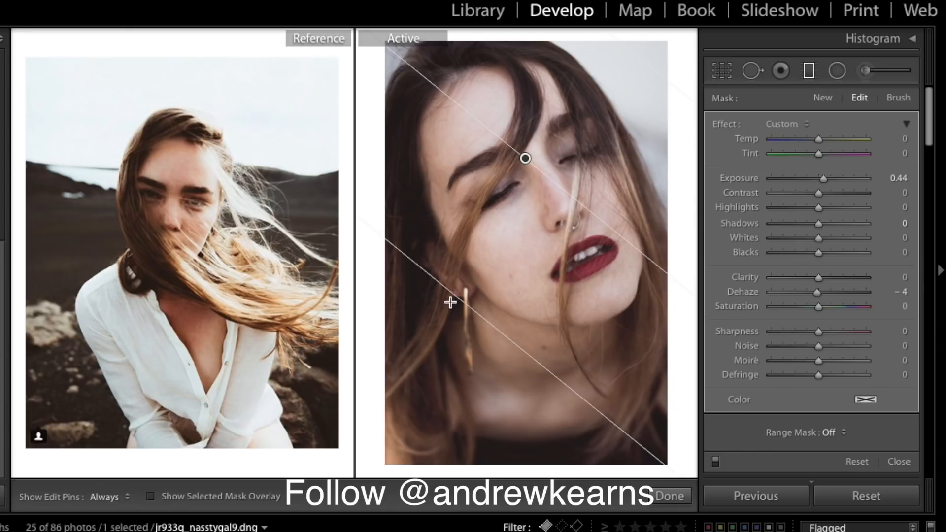
left_click_drag(450, 294, 402, 363)
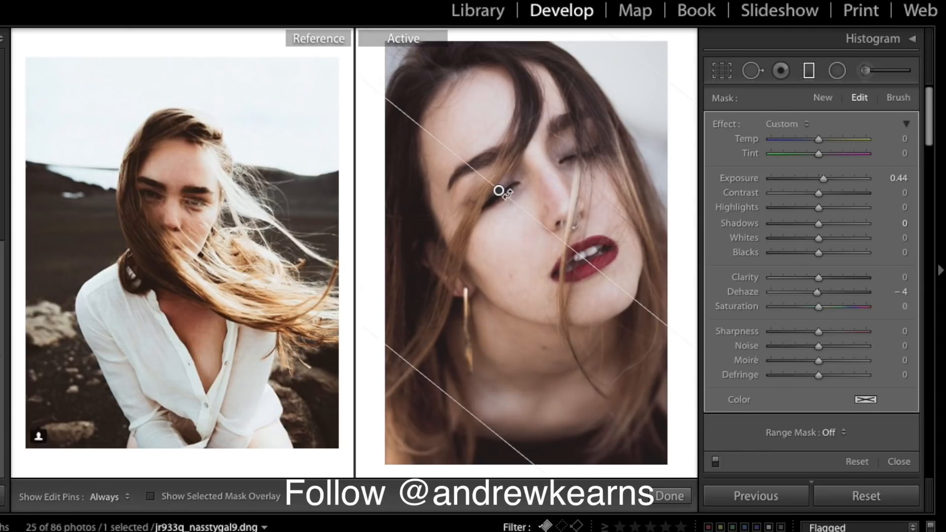
left_click_drag(508, 180, 561, 113)
mouse_move(560, 112)
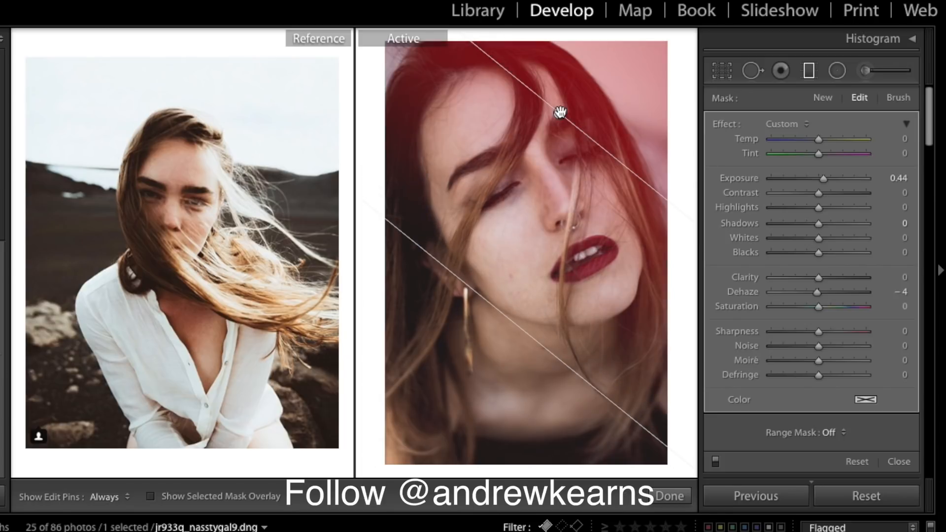
left_click_drag(560, 114, 579, 99)
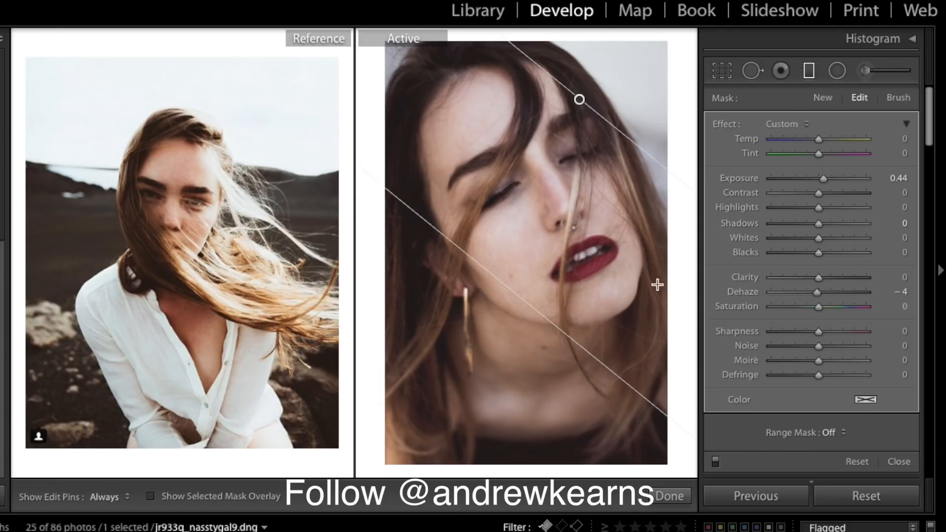
- Draw a second gradient from the lower left with Saturation 0 and Exposure −0.72
left_click(811, 72)
left_click(810, 72)
left_click_drag(391, 327, 631, 78)
left_click_drag(509, 202, 406, 288)
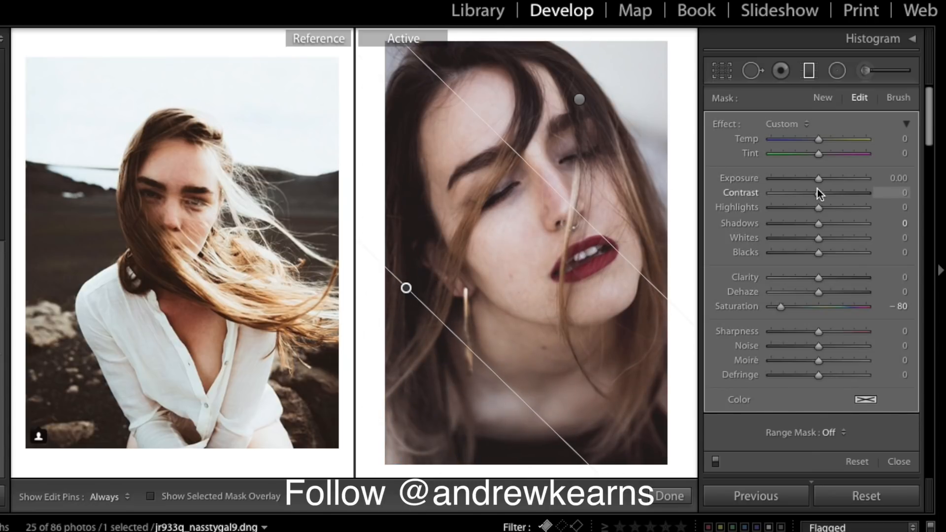
left_click(901, 306)
type("0")
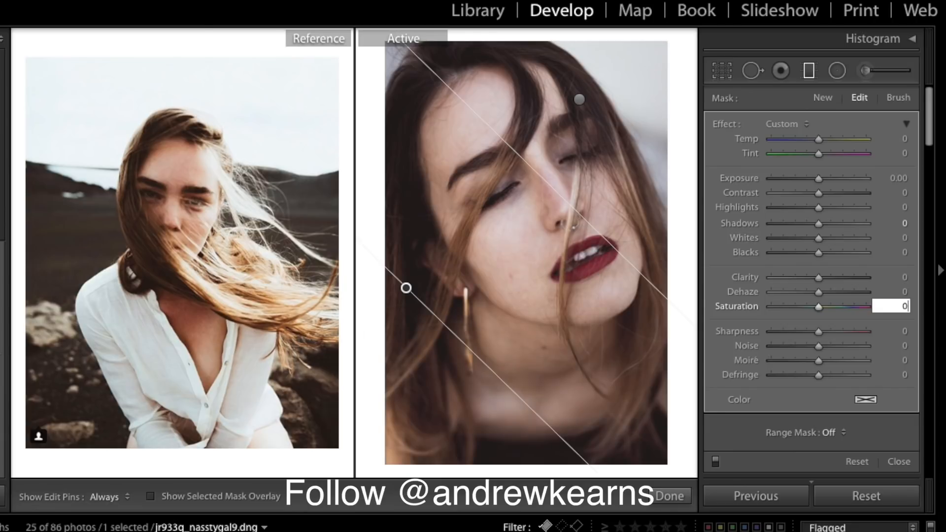
left_click_drag(818, 180, 809, 179)
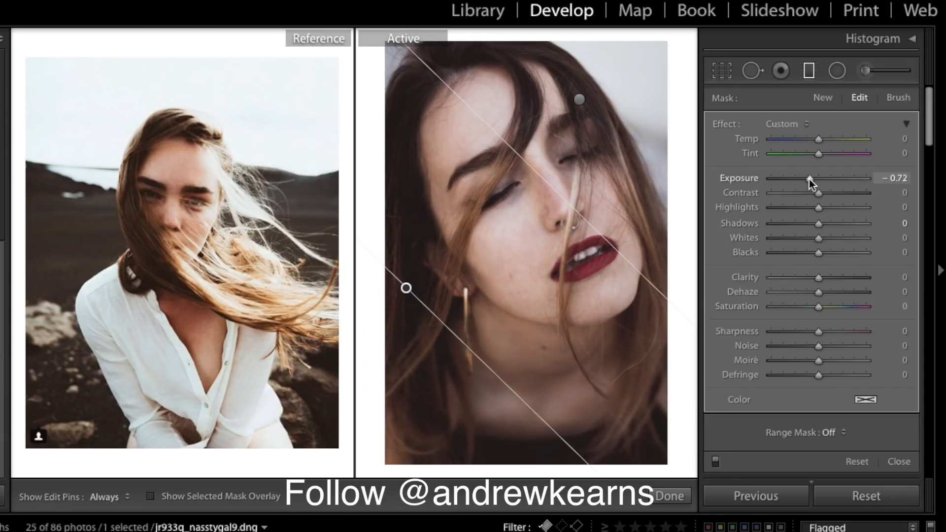
left_click(669, 496)
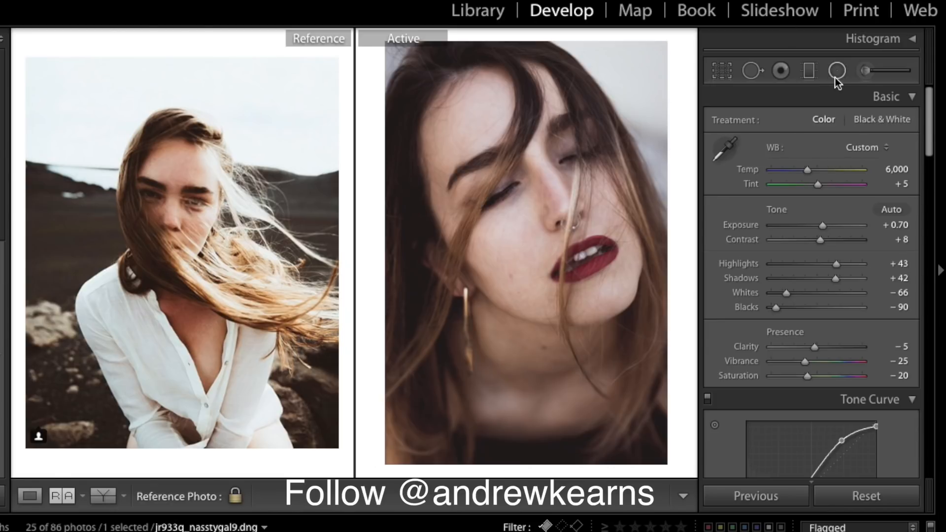
- Select the top gradient, raise its Exposure to 1.24, and nudge it slightly down
left_click(811, 70)
left_click_drag(580, 99, 463, 247)
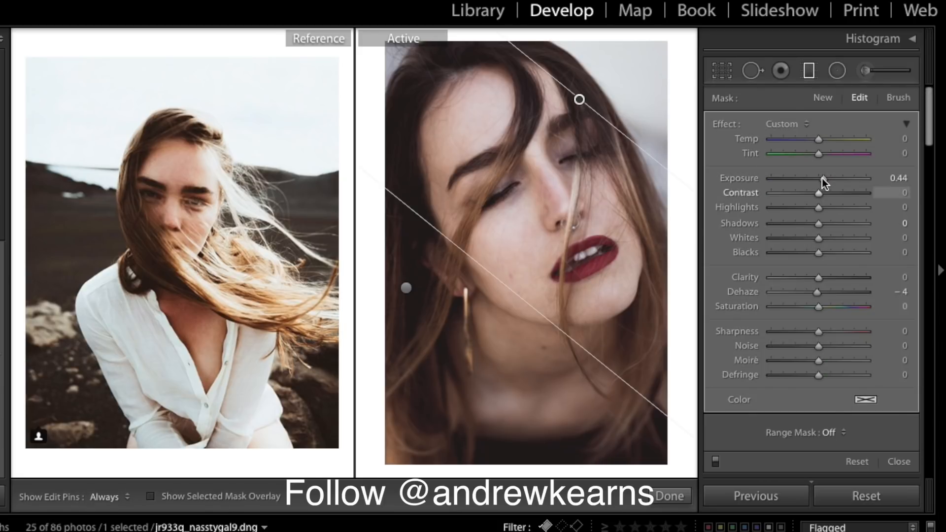
left_click_drag(822, 176, 832, 179)
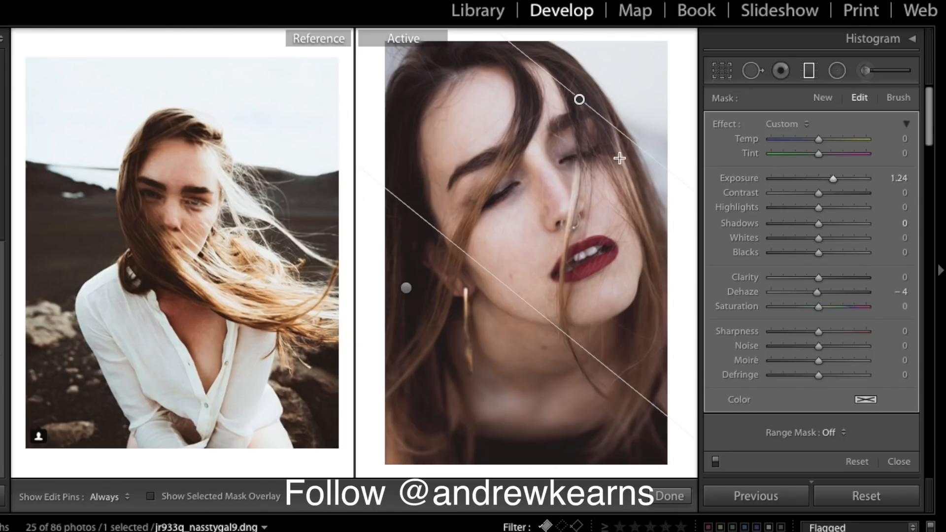
mouse_move(580, 99)
left_mouse_down()
mouse_move(578, 123)
mouse_move(566, 107)
left_mouse_up()
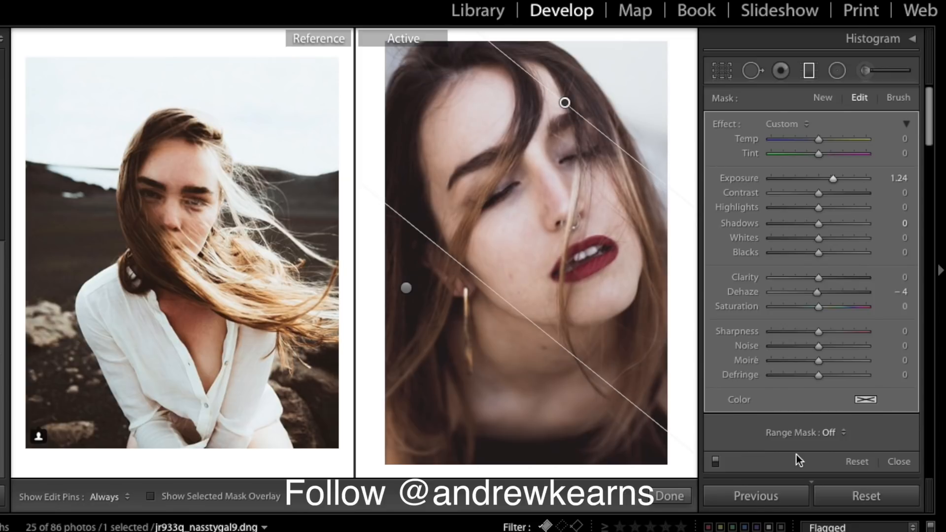
left_click(682, 499)
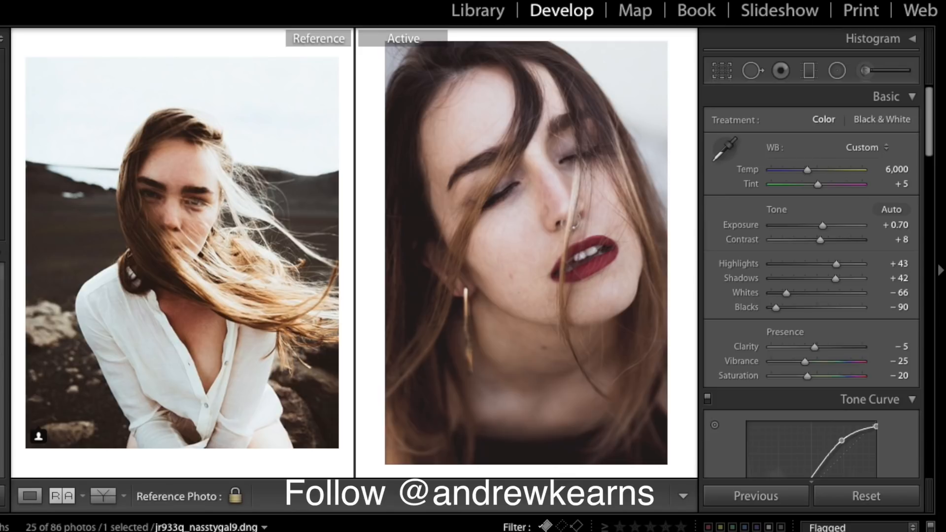
- Save the portrait edit as a second User Presets preset named with the user's handle
key("super+shift+n")
key("BackSpace")
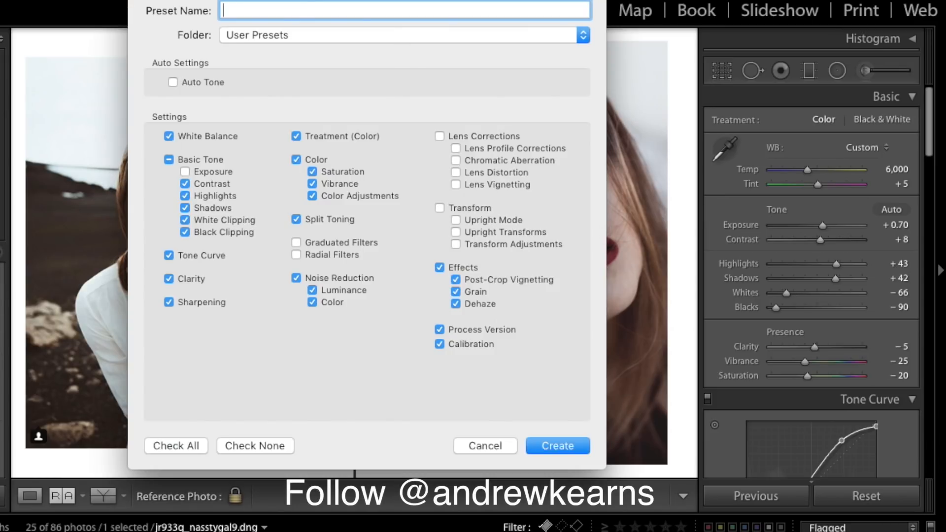
type("@Andrew Kearns II")
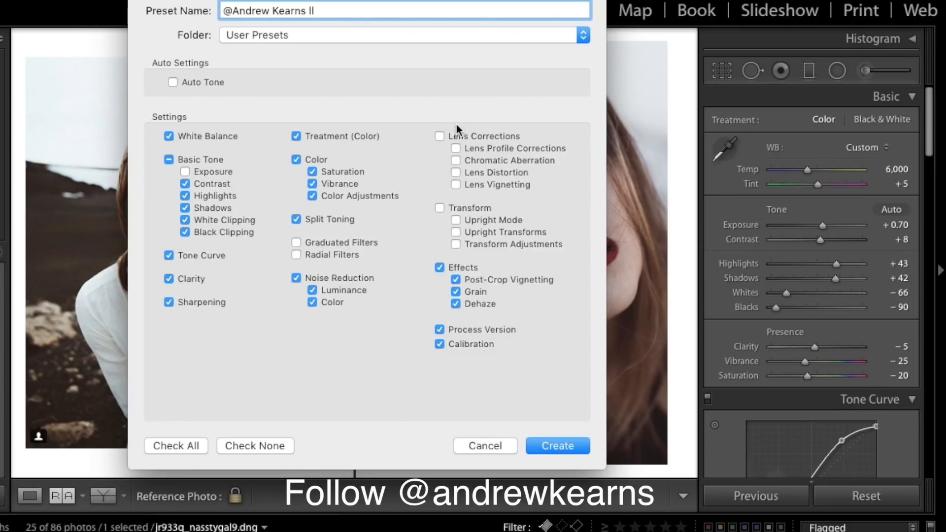
left_click(576, 446)
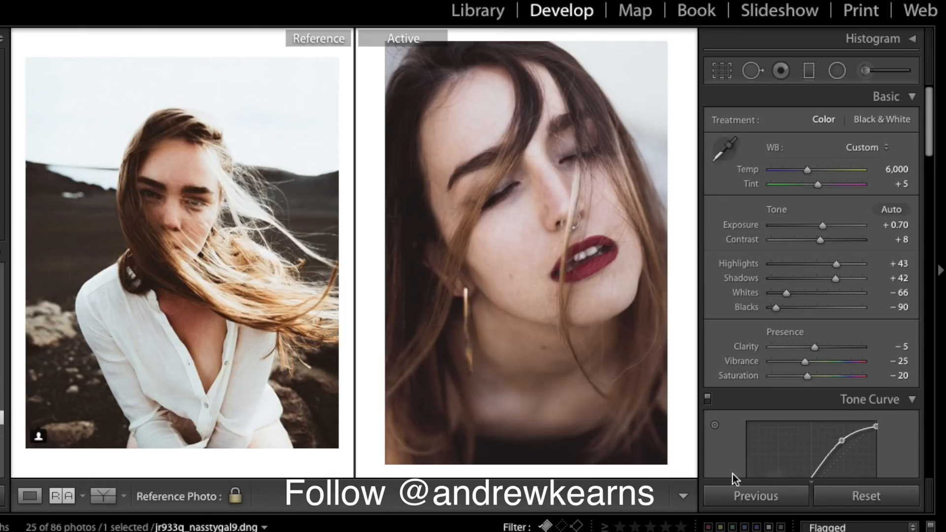
left_click(762, 487)
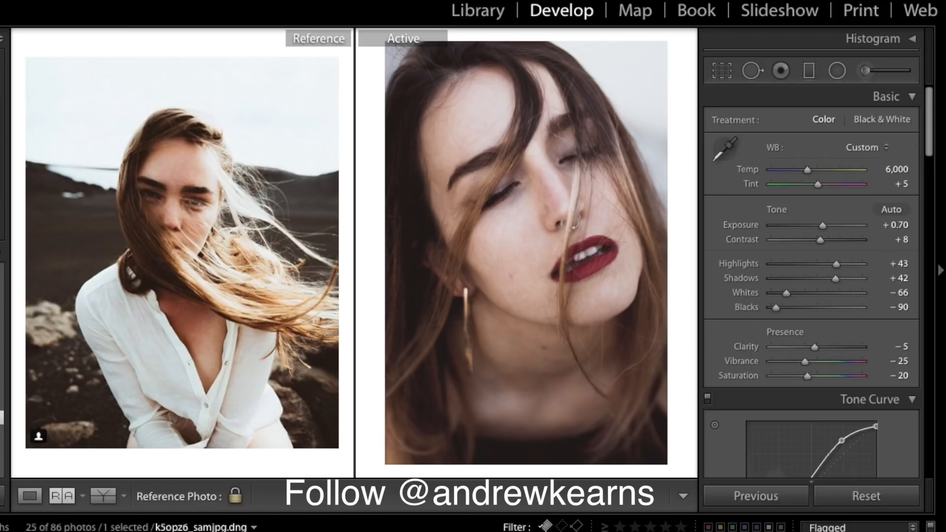
- Open the mountain landscape, set the misty lake photo as reference, and paste the portrait's settings
left_click(714, 531)
left_click_drag(562, 432, 266, 325)
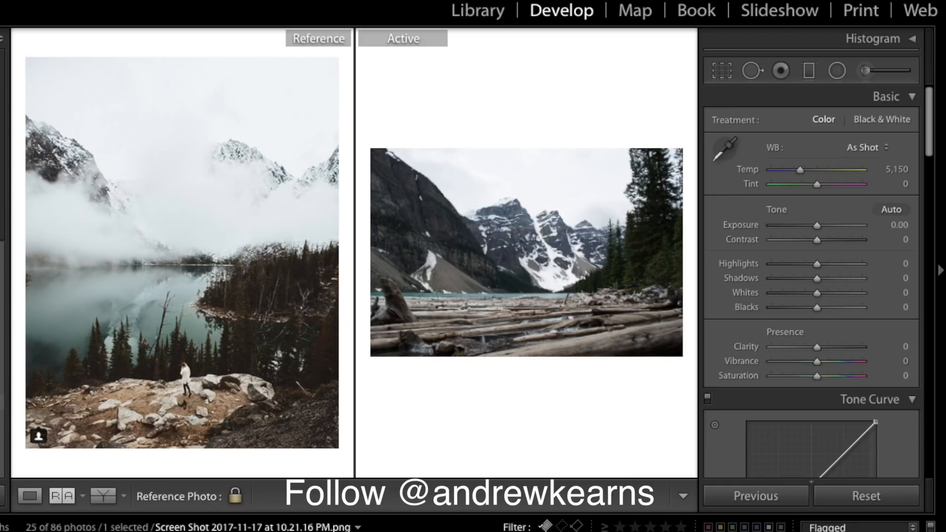
key("super+z")
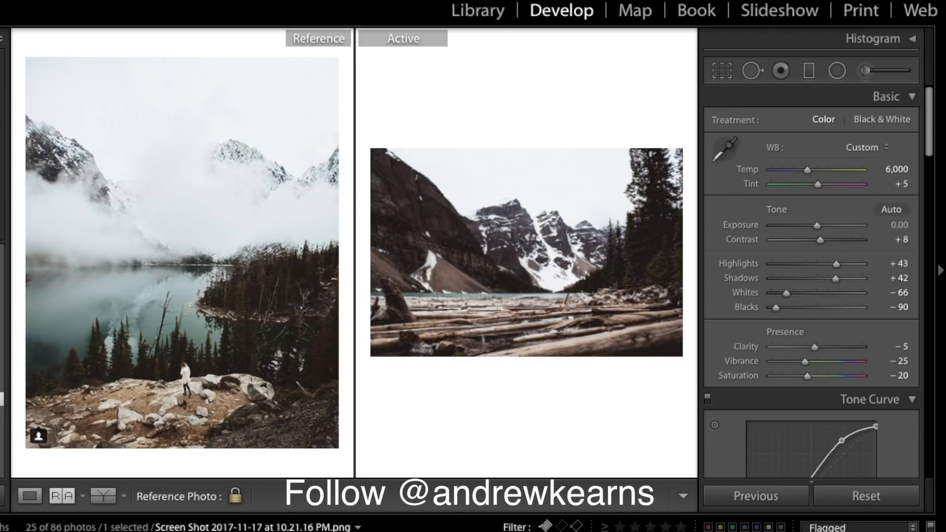
- Try Auto Tone on the landscape, undo it, and compare Before/After
key("super+u")
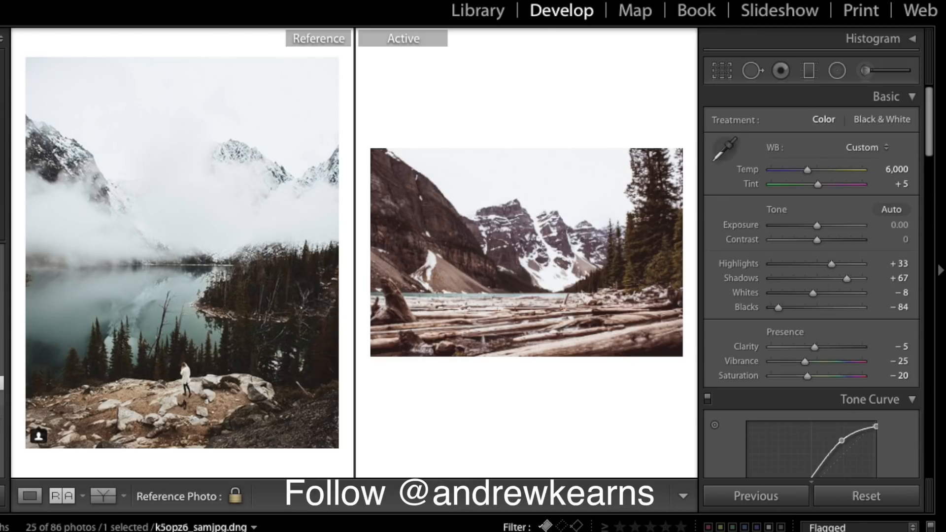
key("super+z")
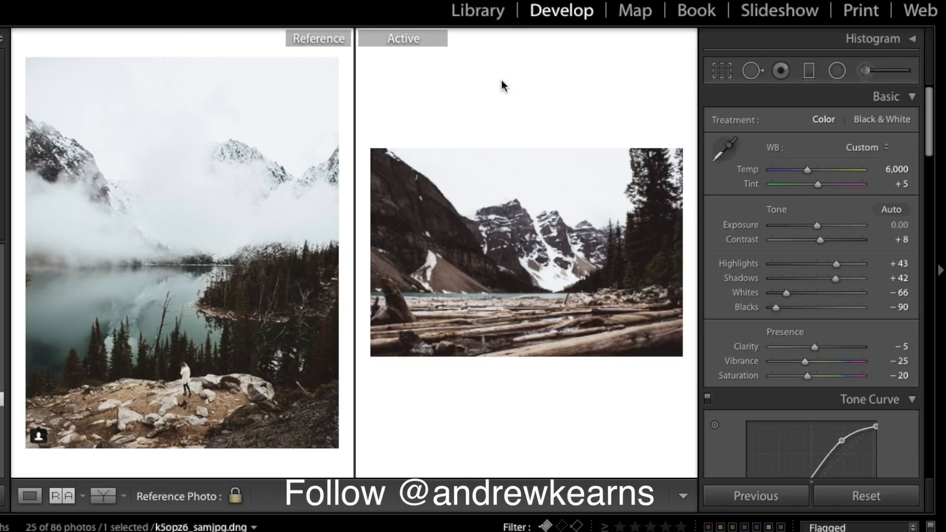
key("backslash")
key("backslash")
key("backslash")
key("backslash")
key("backslash")
key("backslash")
key("backslash")
key("backslash")
left_click(620, 262)
- Lift the landscape's Blacks to −79 and lower split-toning Shadows Saturation to 5
left_click(619, 261)
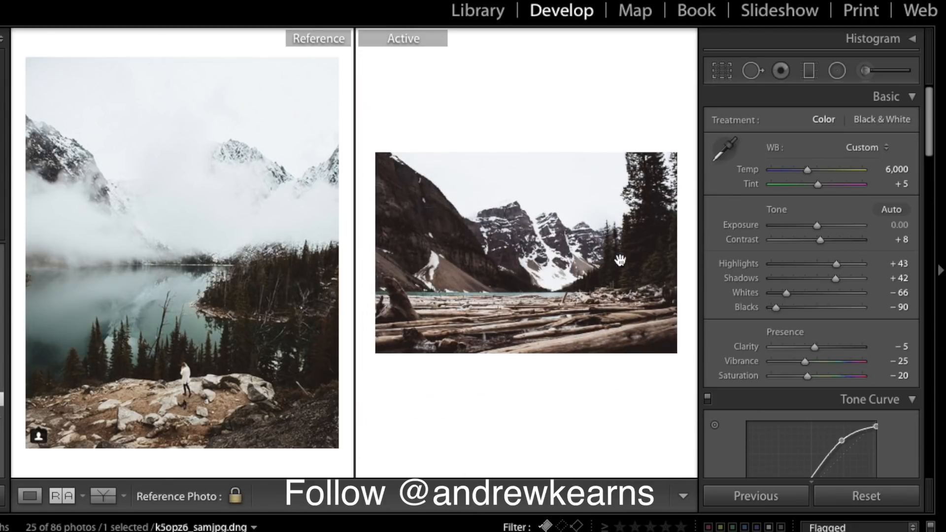
scroll(828, 304, "down", 1)
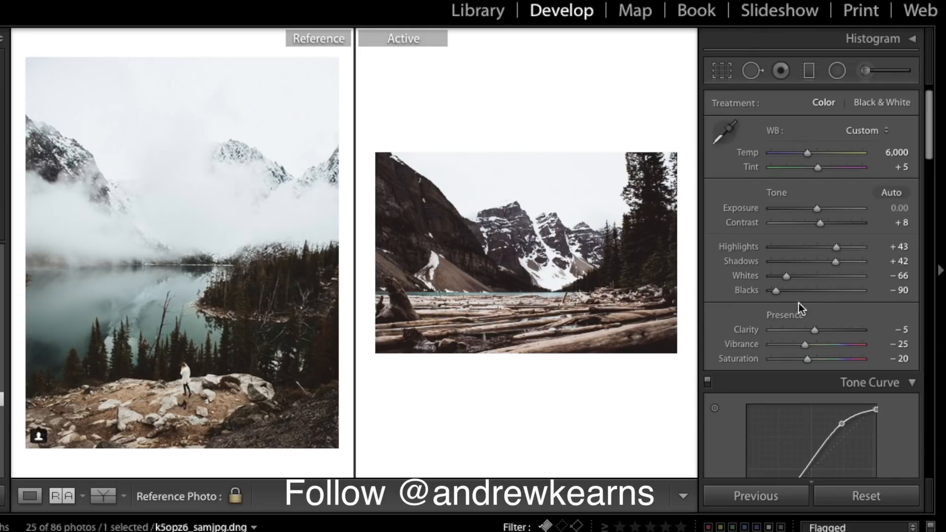
left_click_drag(776, 294, 781, 294)
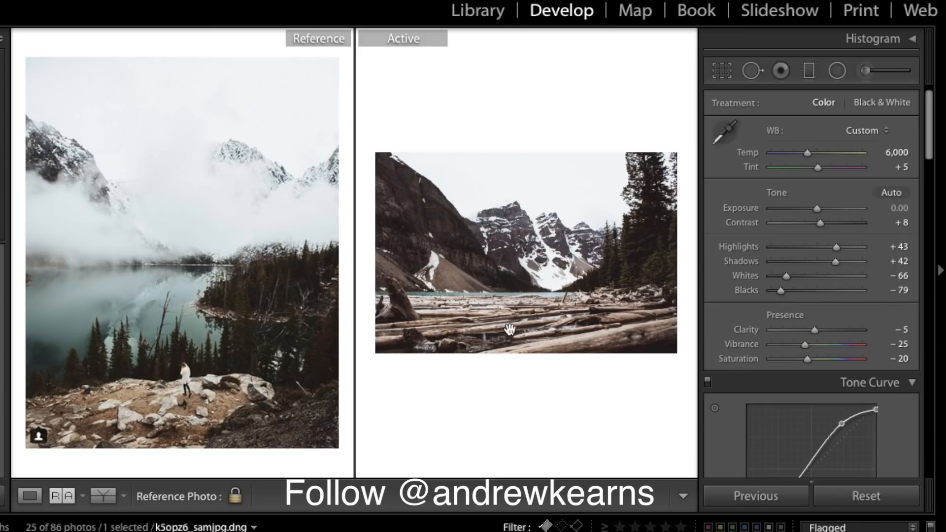
scroll(838, 336, "down", 5)
scroll(844, 341, "down", 15)
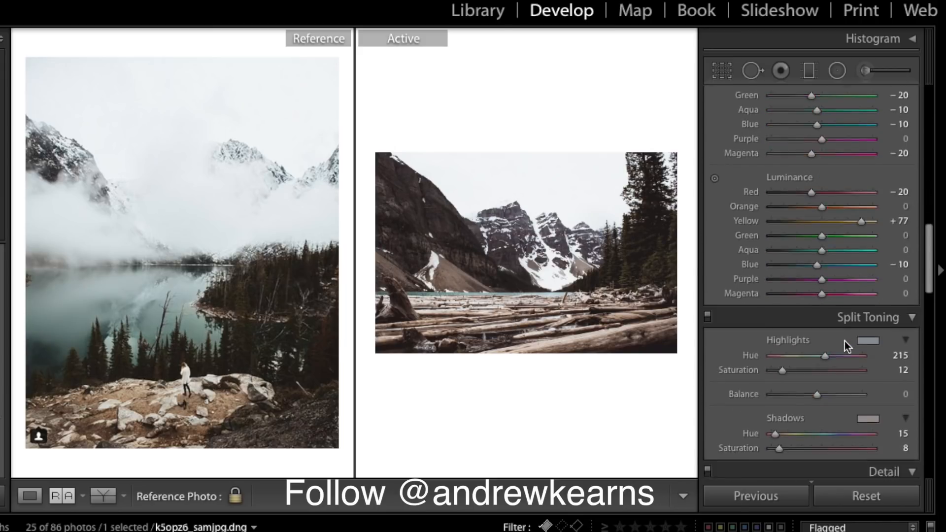
left_click_drag(779, 250, 777, 249)
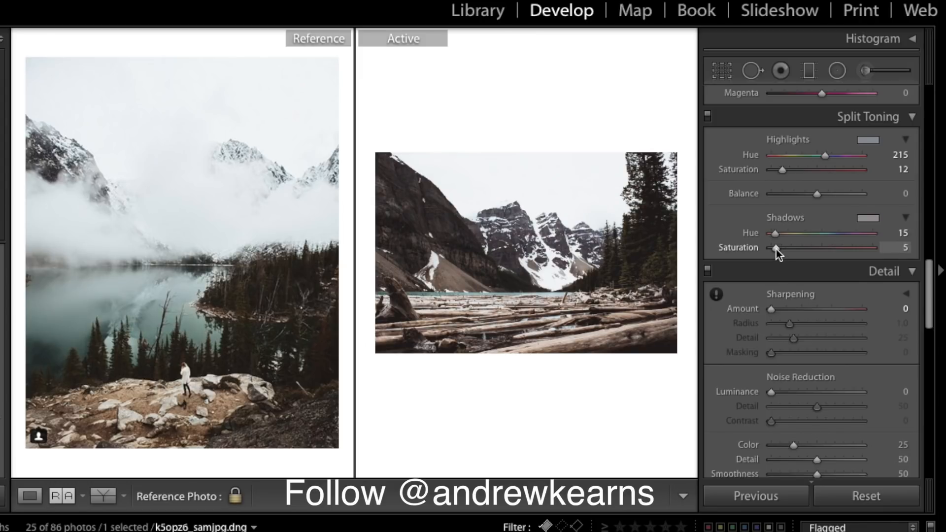
- Zoom into the landscape and compare the edit against the original
left_click(541, 287)
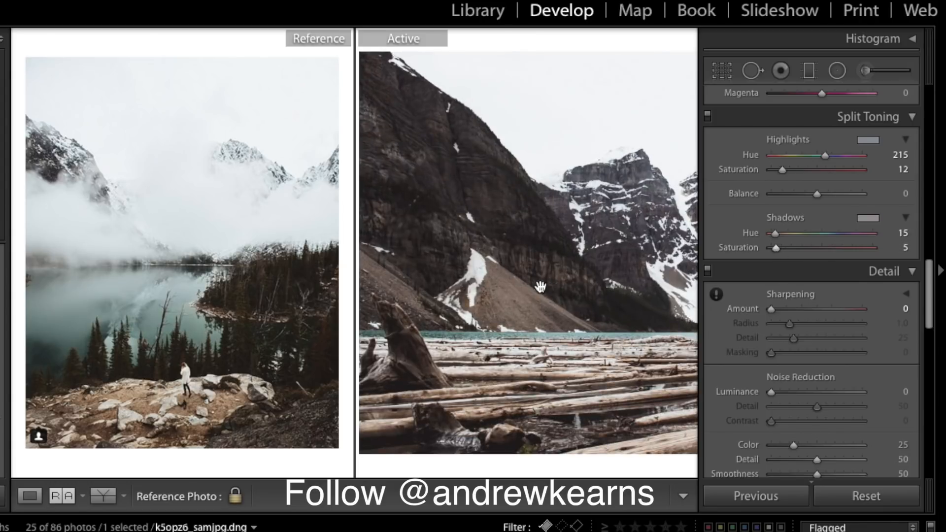
scroll(540, 287, "right", 10)
scroll(541, 287, "left", 3)
scroll(541, 287, "left", 4)
key("backslash")
key("backslash")
key("backslash")
key("backslash")
key("backslash")
key("backslash")
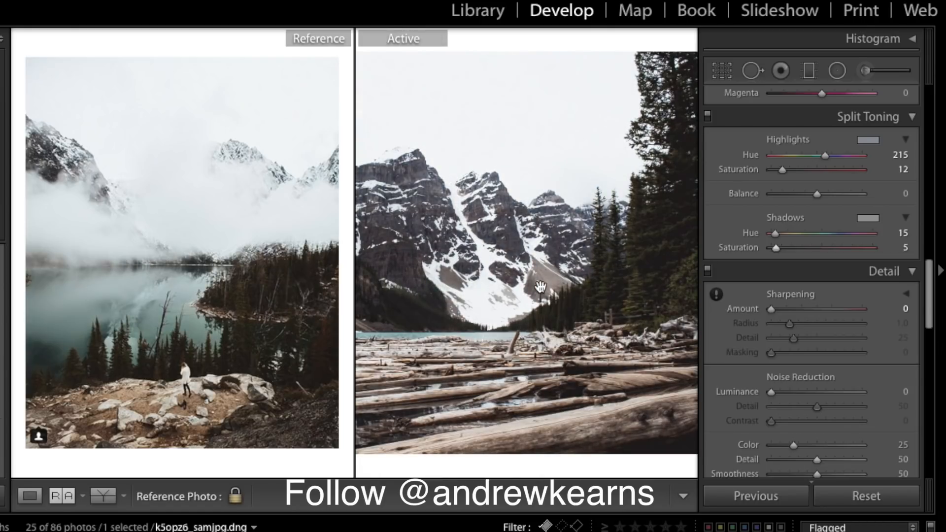
key("backslash")
key("backslash")
key("backslash")
key("backslash")
- Set the window couple photo as reference and bring up the woman-by-window photo
left_click(567, 261)
left_click(567, 262)
left_click(567, 262)
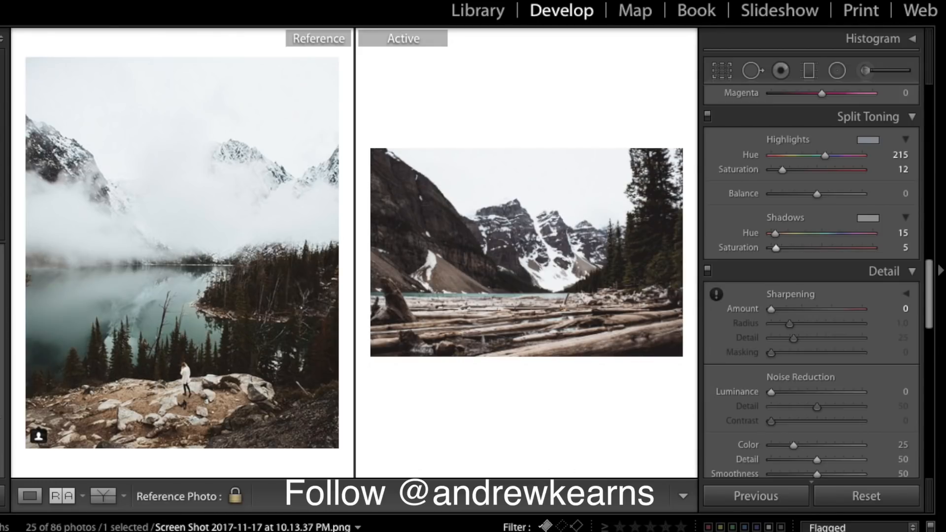
left_click_drag(256, 529, 173, 195)
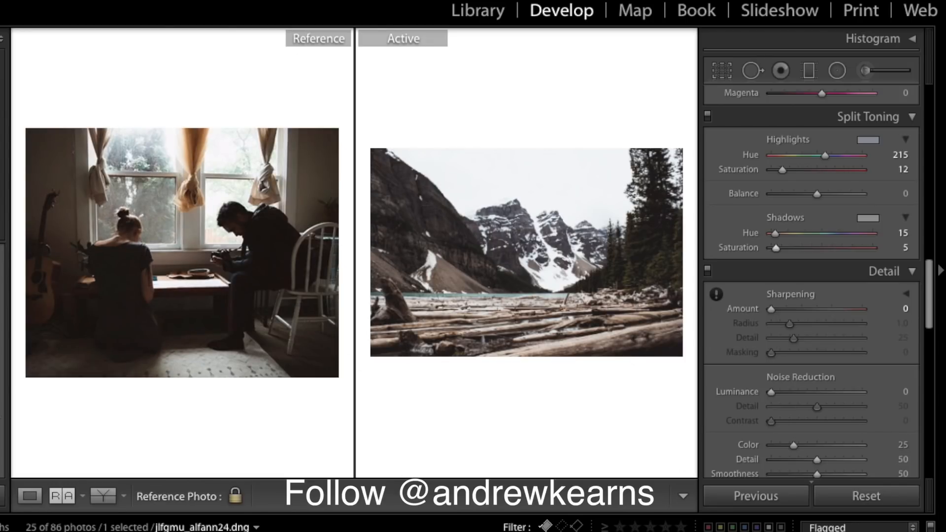
key("ctrl+shift+r")
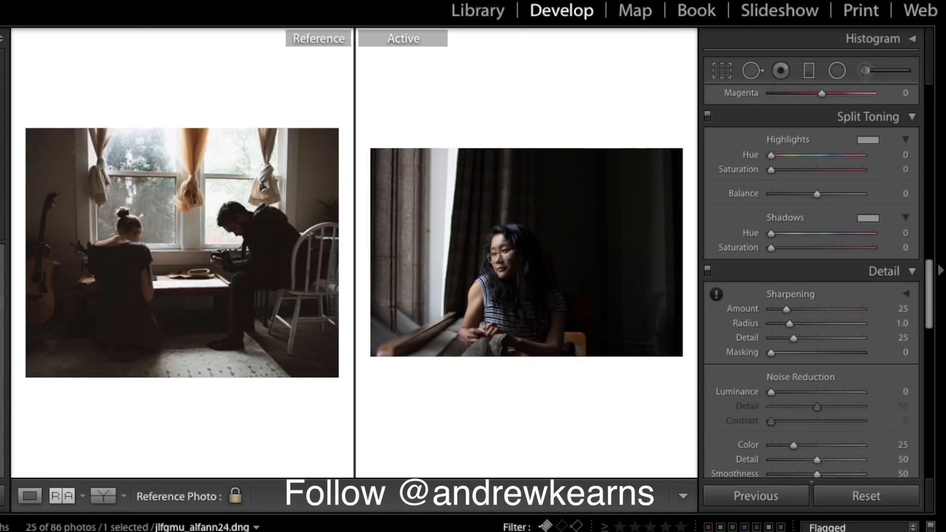
- Apply a saved user preset to the window portrait
left_click(2, 382)
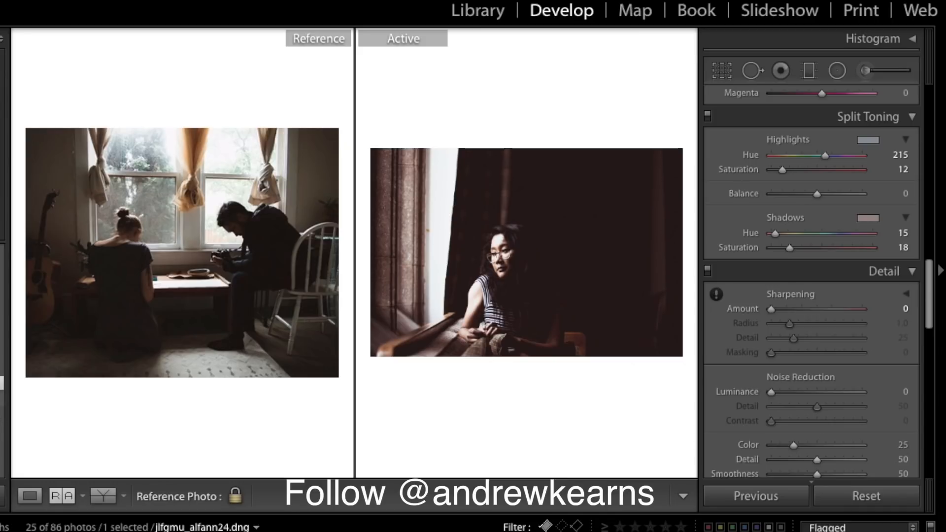
left_click(2, 399)
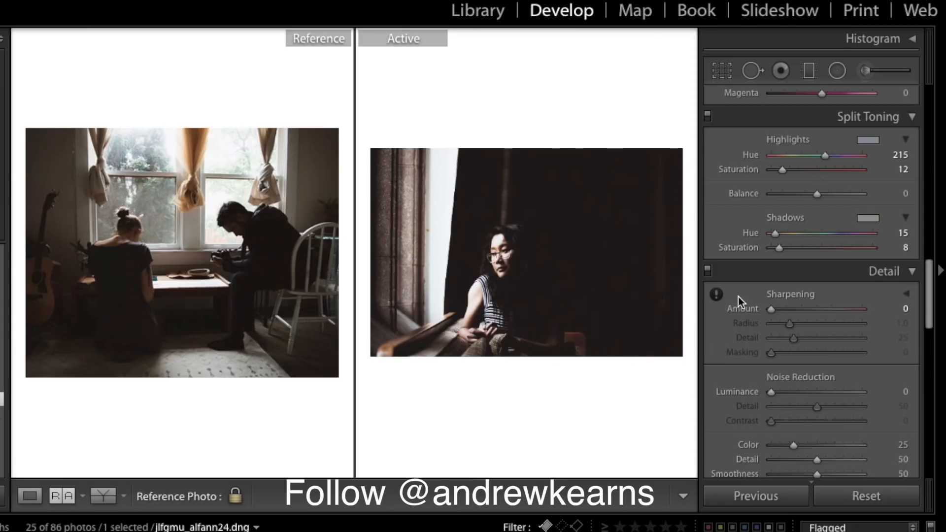
scroll(861, 285, "up", 10)
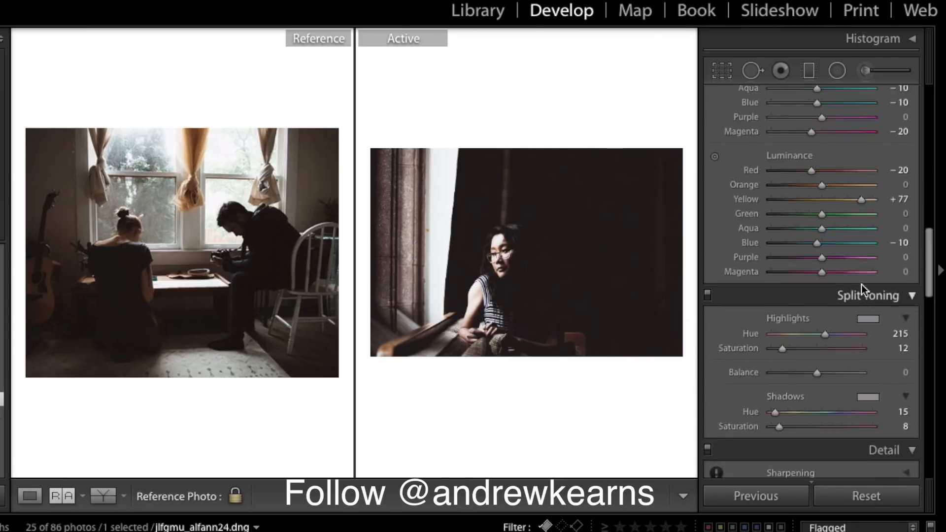
scroll(861, 285, "up", 10)
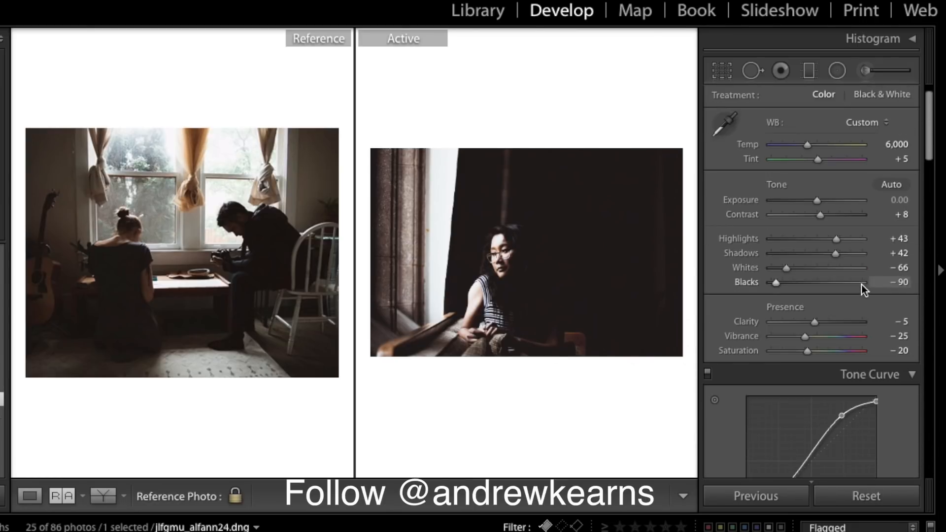
- Set the portrait's Shadows to +85, Blacks to −83 and Highlights to +38
left_click_drag(856, 259, 855, 253)
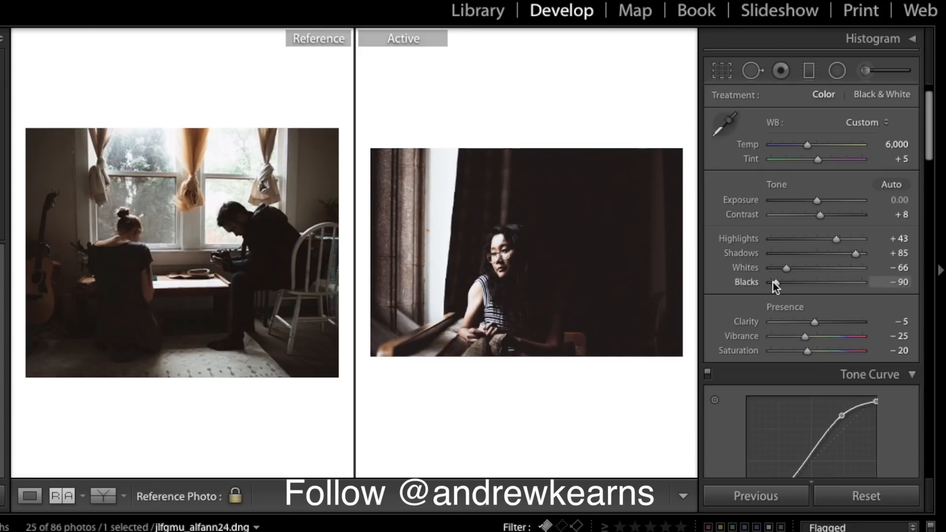
left_click_drag(777, 285, 778, 282)
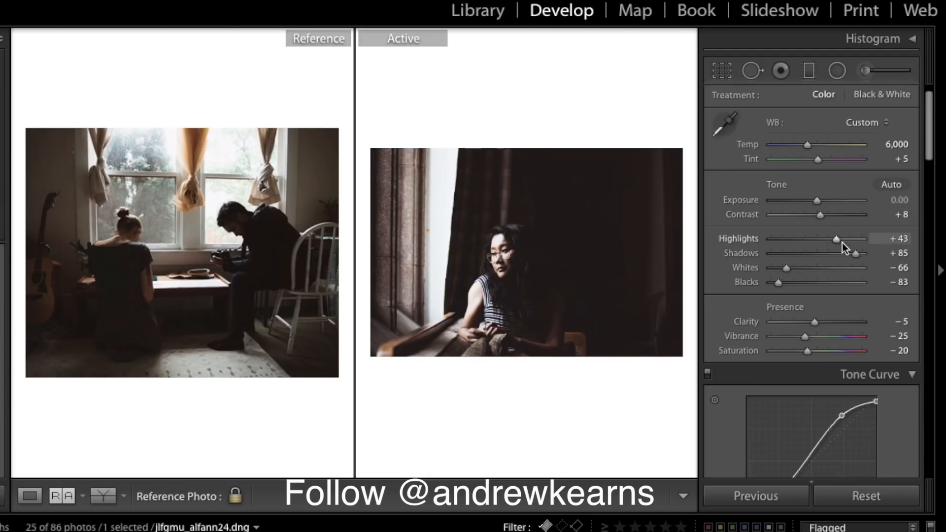
left_click_drag(835, 239, 839, 242)
left_click_drag(838, 238, 836, 238)
left_click_drag(835, 238, 831, 239)
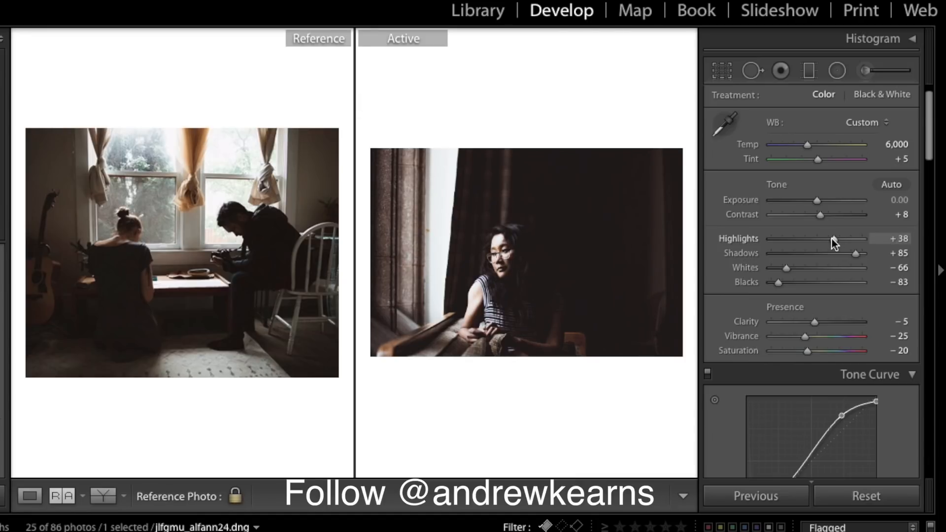
- Paint an Adjustment Brush area near the chair with Saturation 0 and Exposure 1.92
left_click(866, 72)
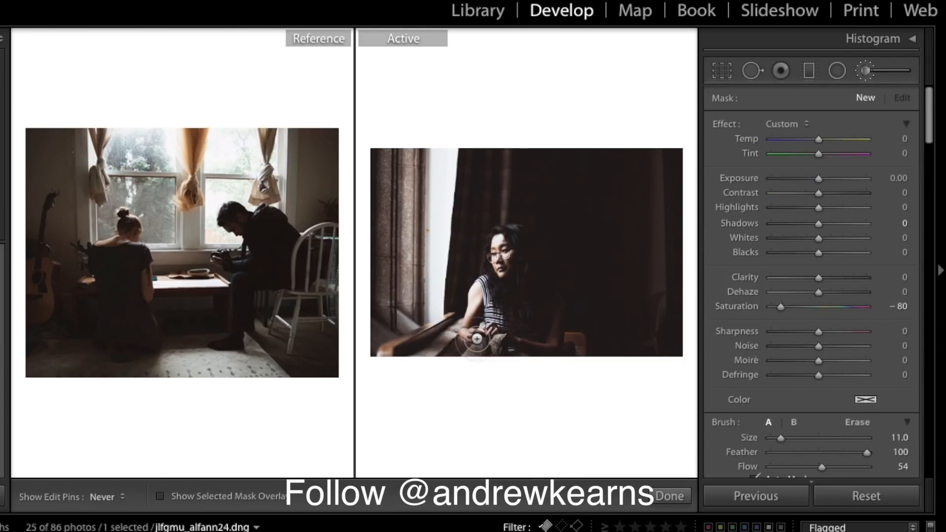
mouse_move(556, 315)
left_mouse_down()
mouse_move(560, 336)
mouse_move(577, 342)
left_mouse_up()
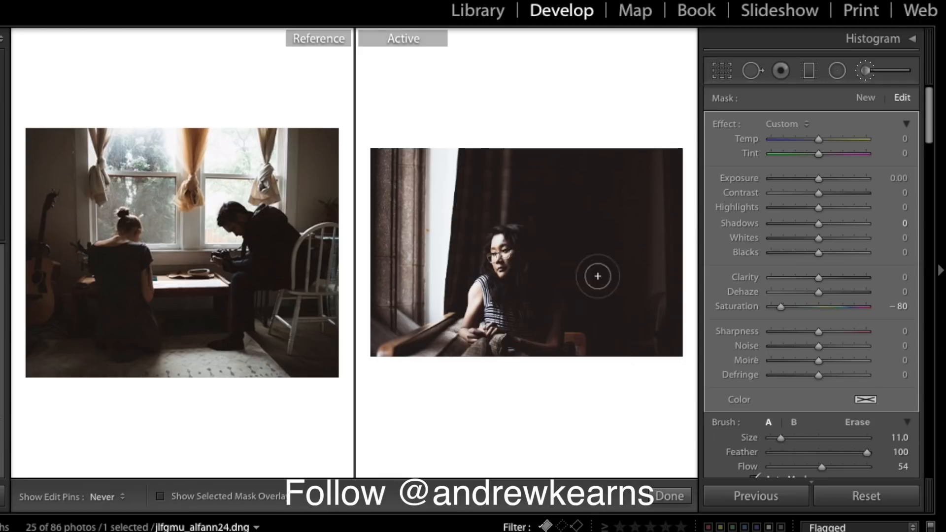
left_click(902, 306)
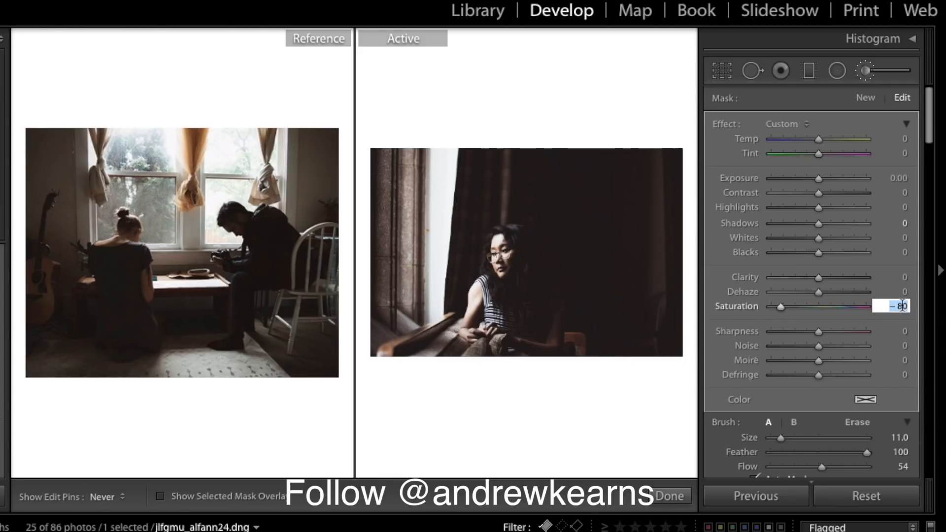
type("0")
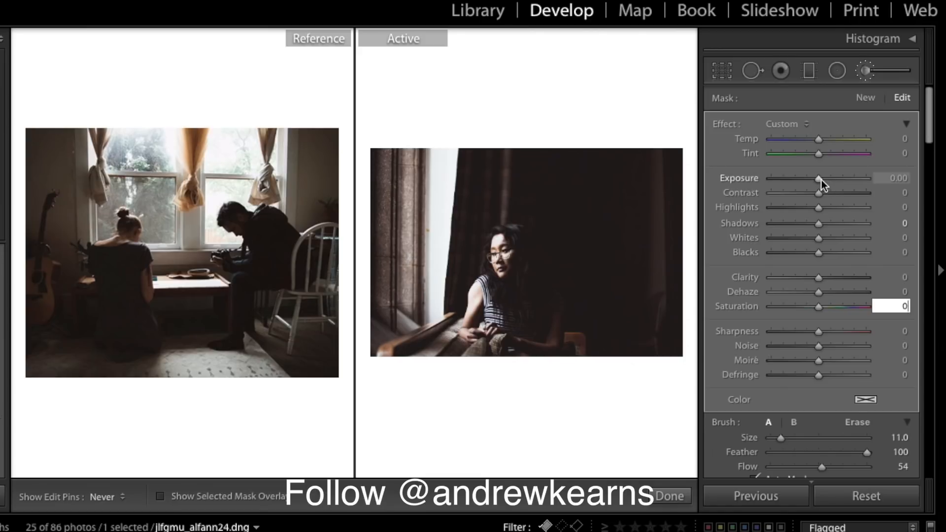
left_click_drag(819, 179, 840, 176)
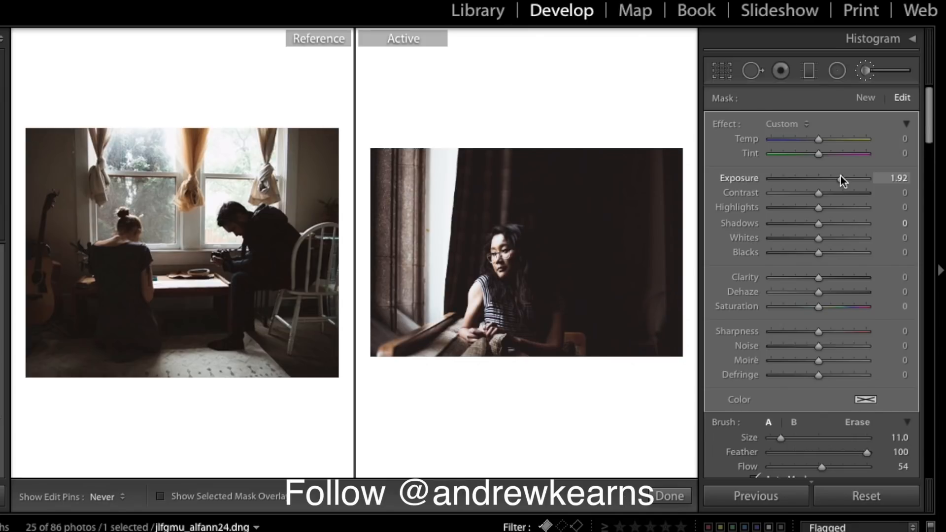
left_click_drag(840, 176, 841, 176)
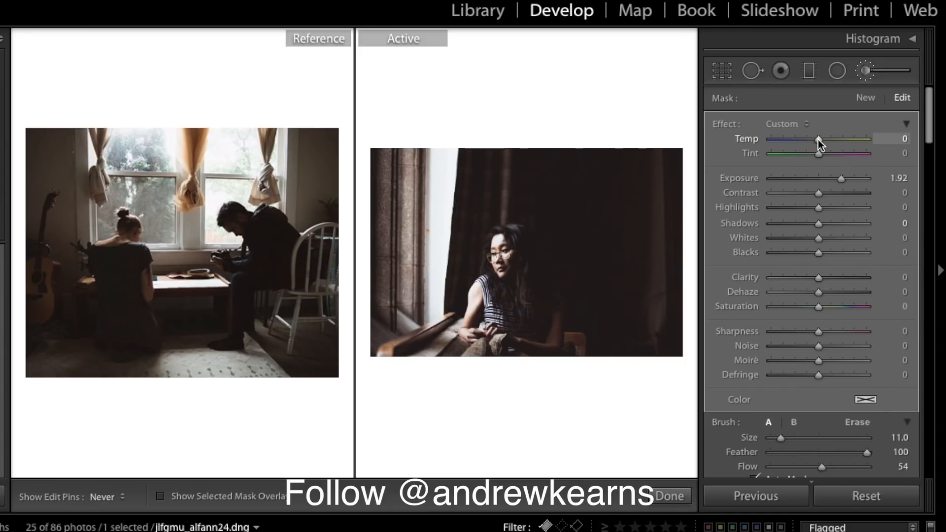
left_click(901, 138)
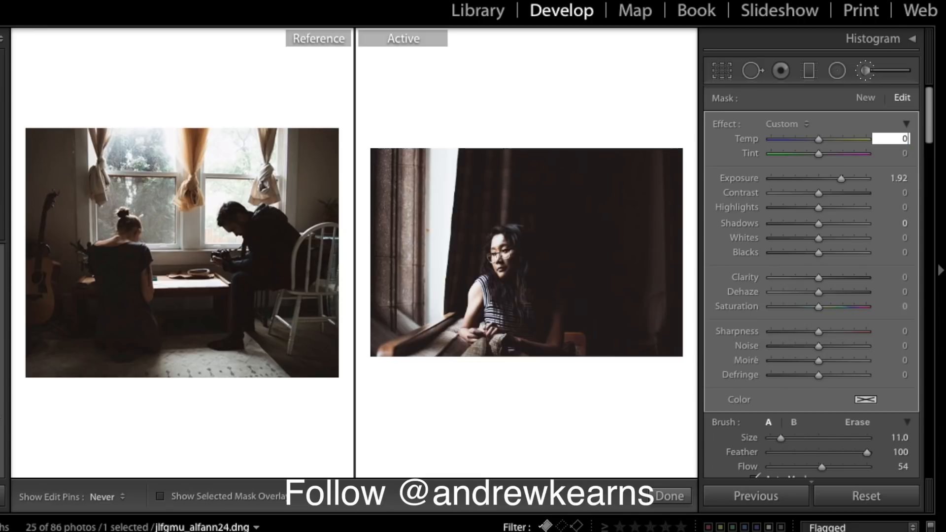
scroll(852, 300, "down", 10)
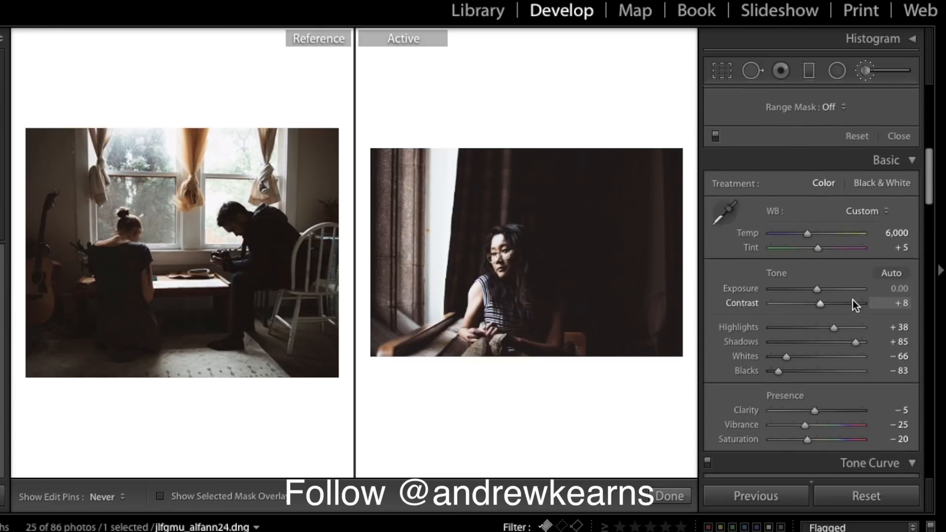
- Set the car-window photo as reference and lower the portrait's Exposure to −0.10
left_click_drag(806, 235, 810, 232)
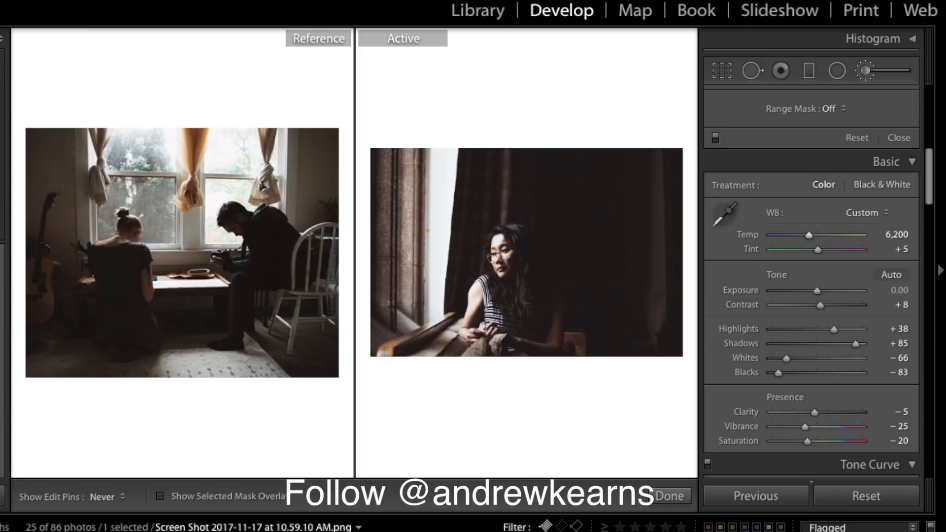
left_click_drag(424, 531, 208, 262)
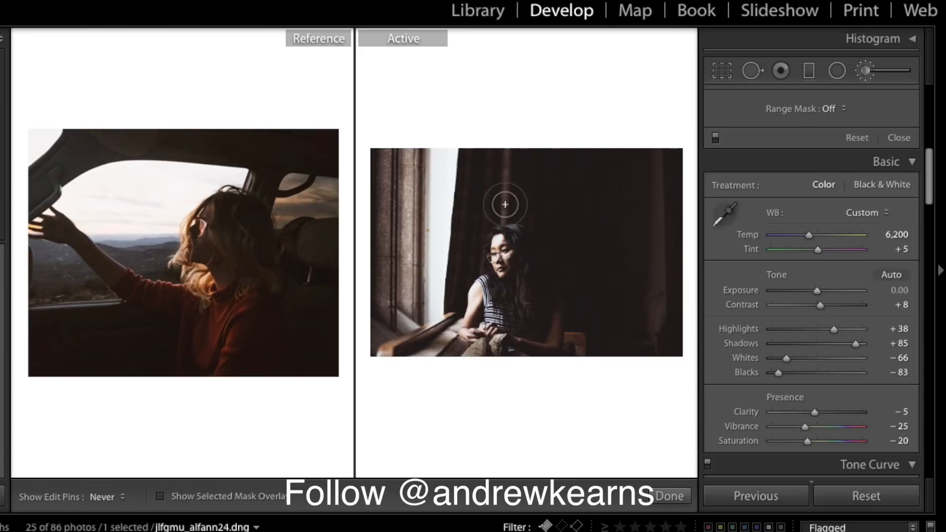
left_click_drag(819, 293, 818, 292)
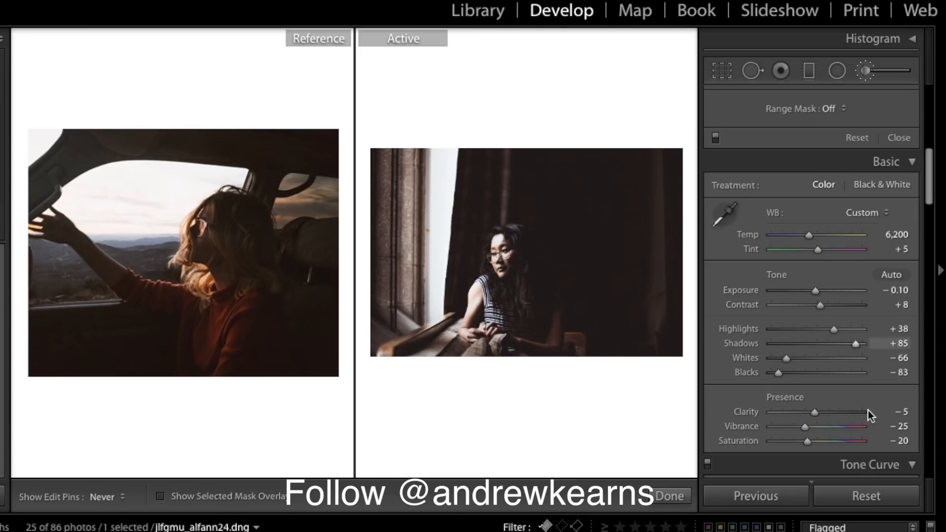
scroll(862, 395, "down", 5)
scroll(861, 395, "up", 8)
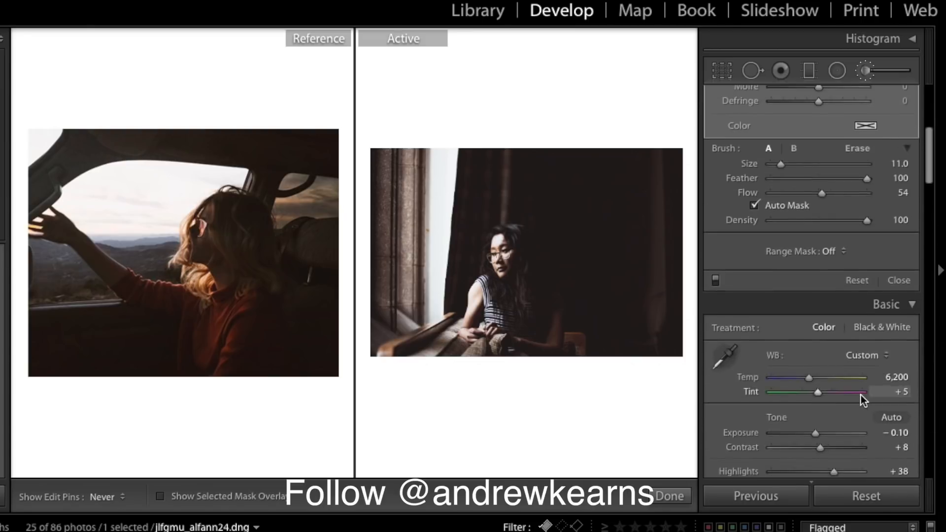
scroll(862, 395, "down", 1)
- Close the brush settings and warm the portrait's Temp to 7,819
left_click(907, 253)
scroll(873, 184, "up", 8)
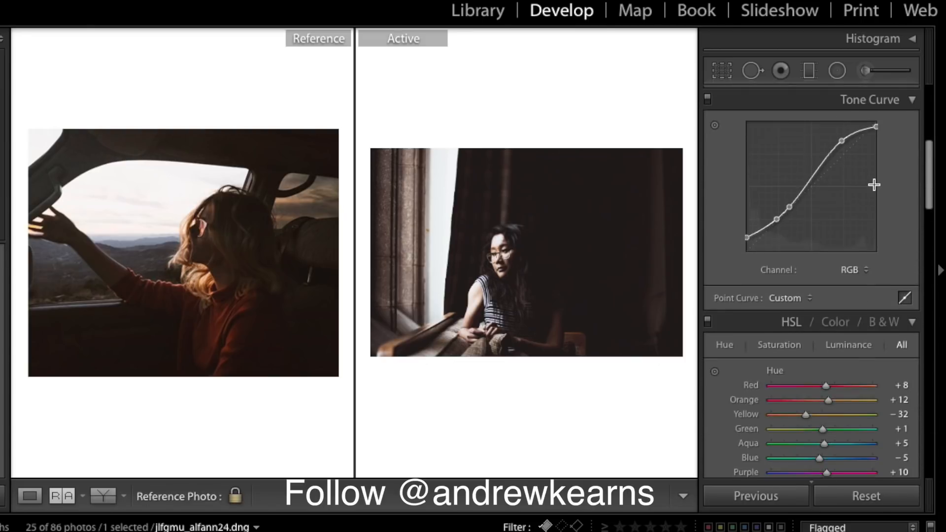
scroll(875, 185, "down", 3)
scroll(875, 183, "up", 4)
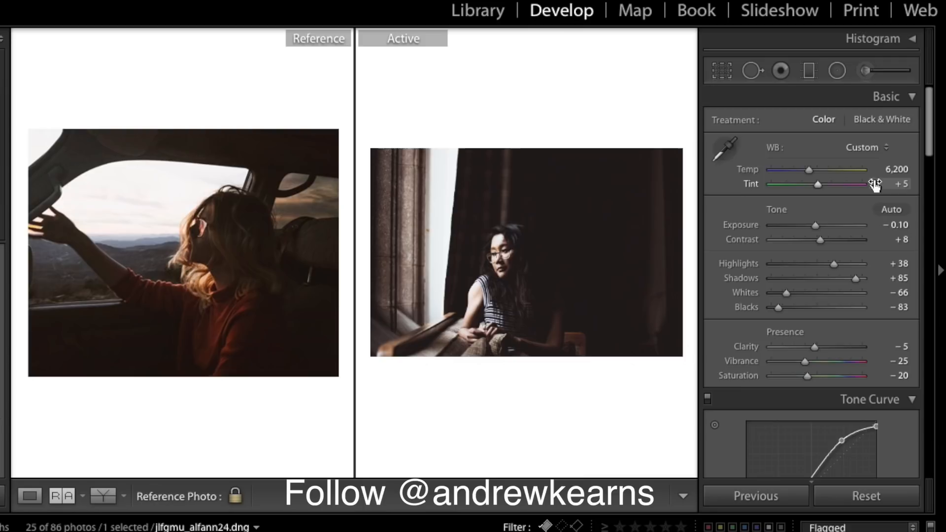
left_click_drag(811, 169, 826, 172)
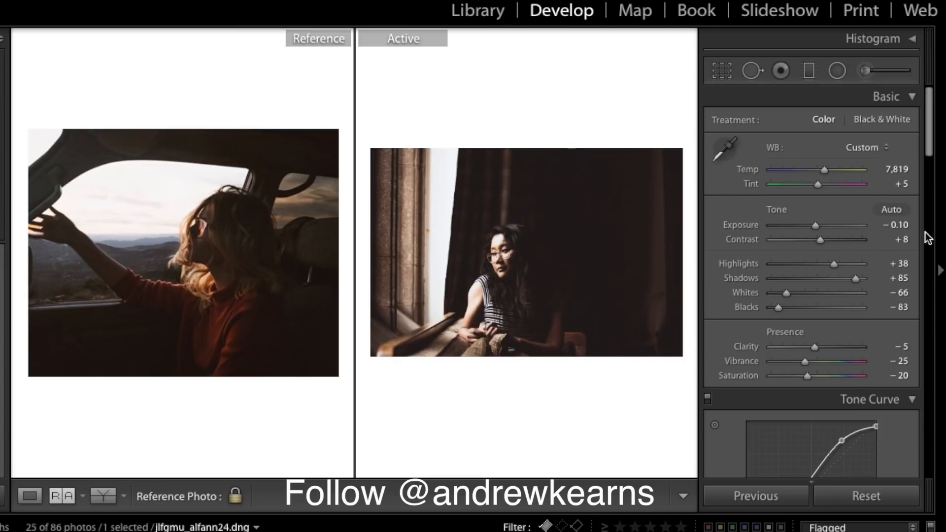
- Boost split-tone Highlights Saturation, trim Shadows Saturation slightly, and inspect the reference up close
scroll(909, 239, "down", 7)
scroll(909, 239, "down", 15)
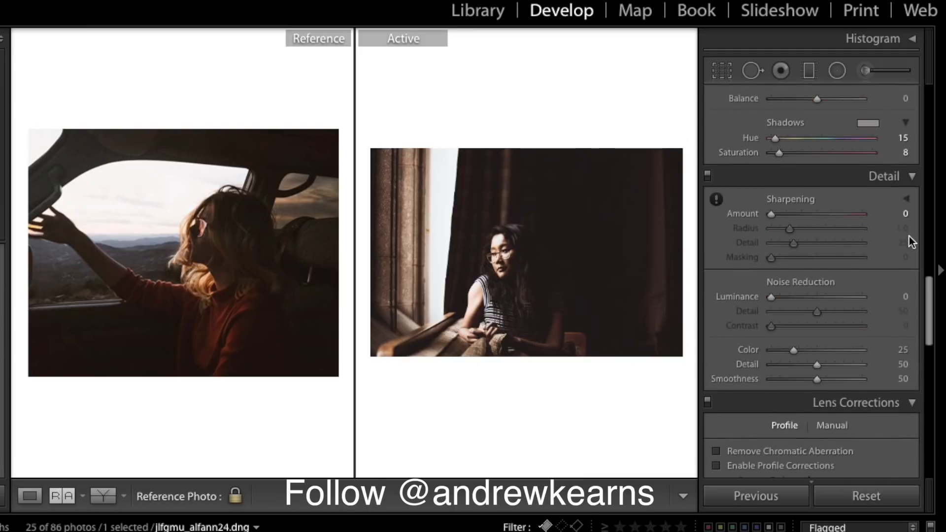
scroll(909, 236, "up", 8)
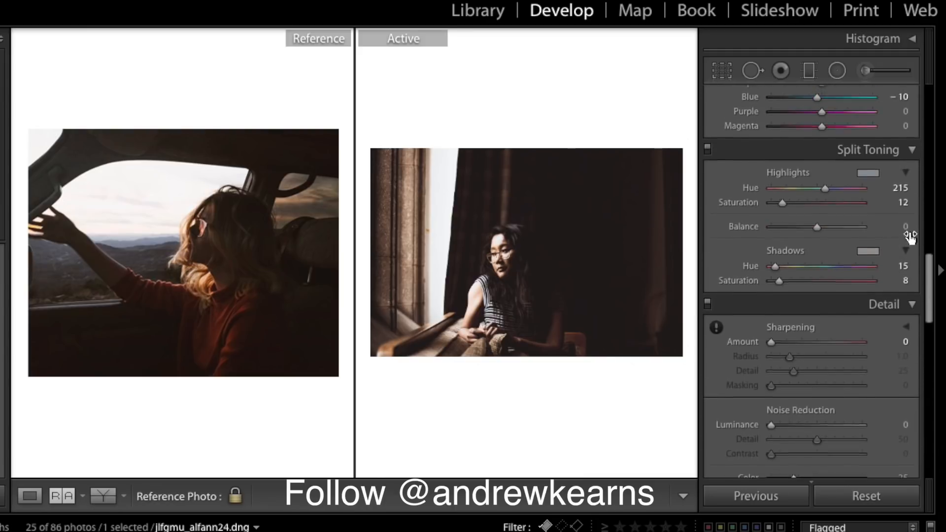
mouse_move(784, 233)
left_mouse_down()
mouse_move(794, 233)
mouse_move(785, 231)
left_mouse_up()
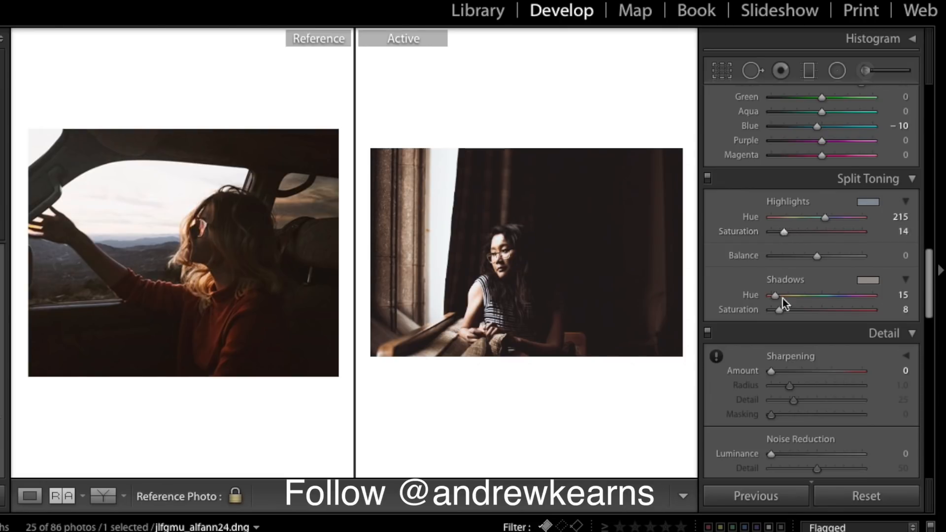
left_click_drag(777, 311, 776, 311)
scroll(813, 199, "up", 15)
scroll(813, 200, "down", 4)
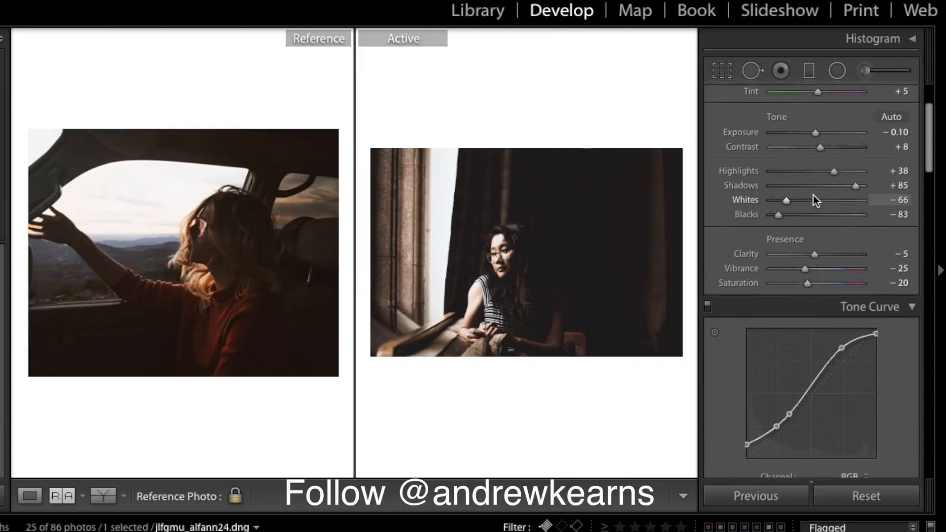
scroll(813, 195, "up", 4)
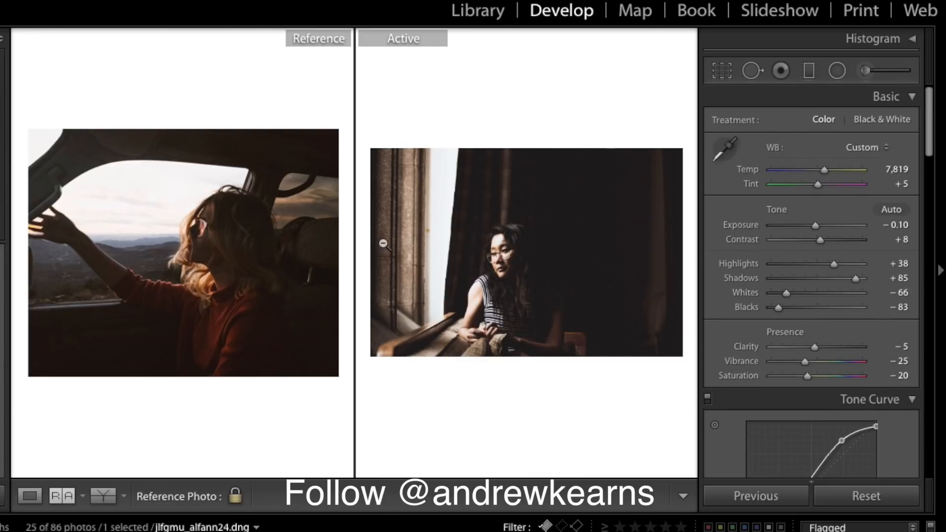
left_click(243, 253)
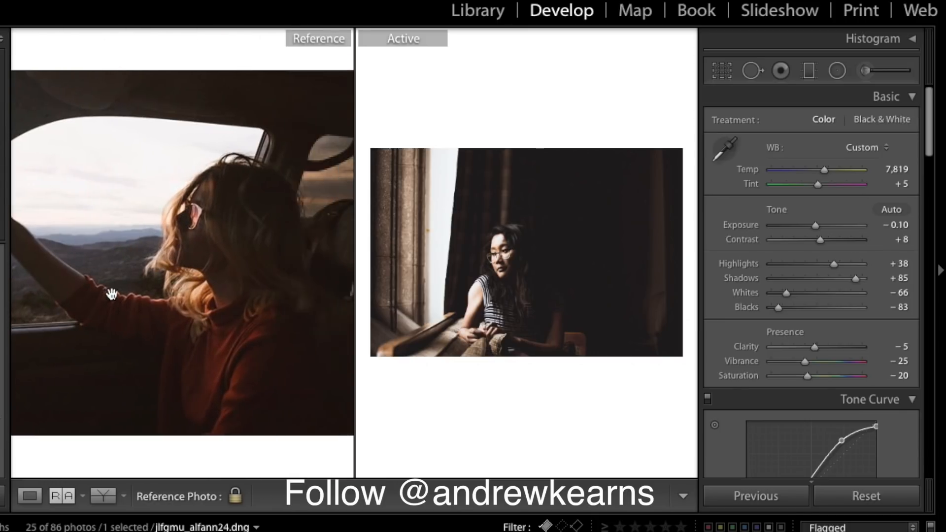
left_click(268, 279)
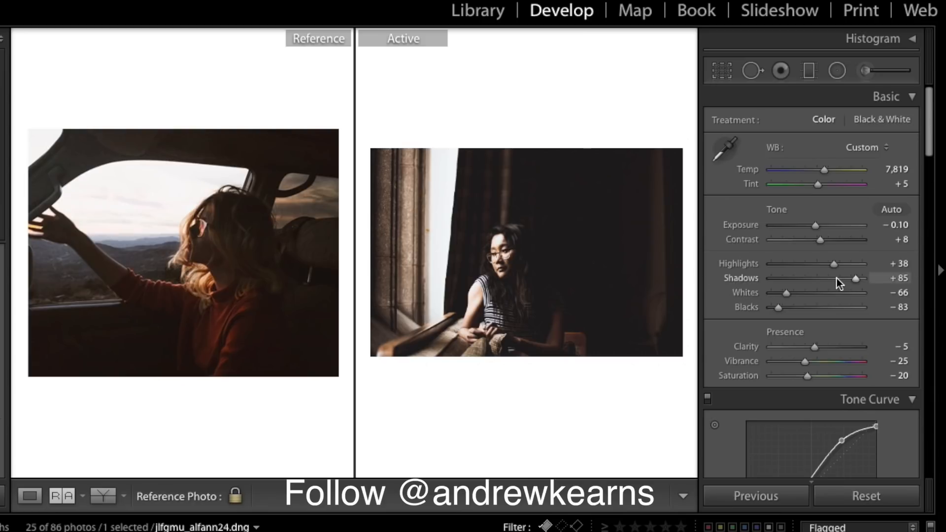
- Set Grain Amount 38, Size 45, Roughness 51, comparing both photos zoomed in
scroll(837, 277, "down", 20)
scroll(836, 278, "up", 3)
scroll(837, 278, "down", 12)
scroll(836, 278, "down", 4)
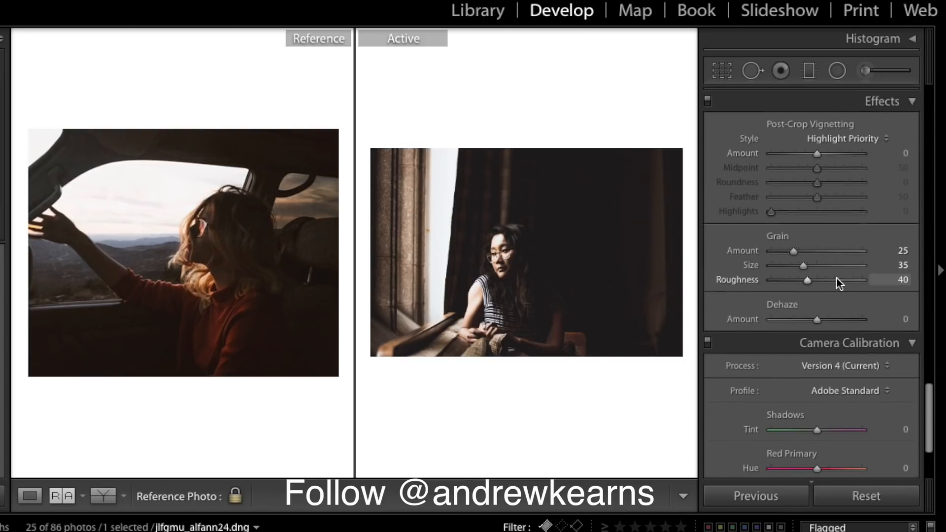
left_click_drag(800, 251, 812, 266)
left_click(818, 283)
left_click(570, 265)
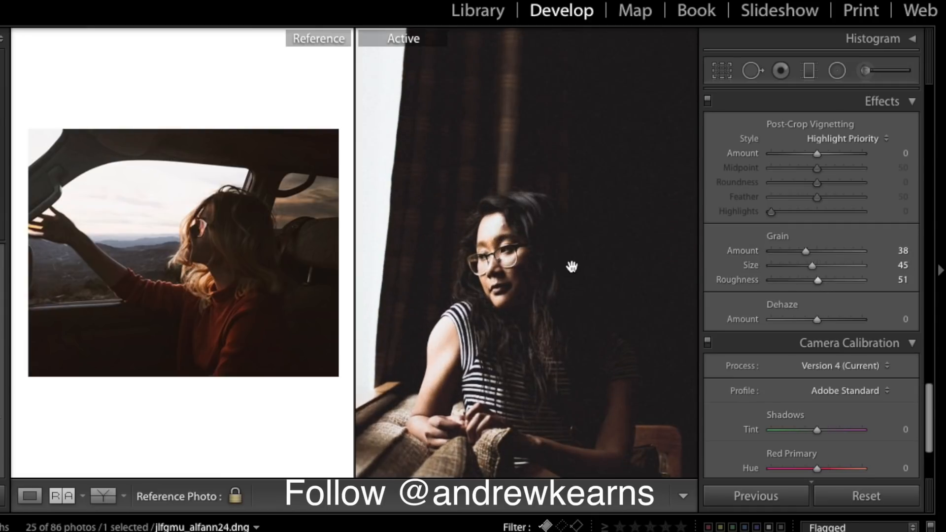
left_click(241, 279)
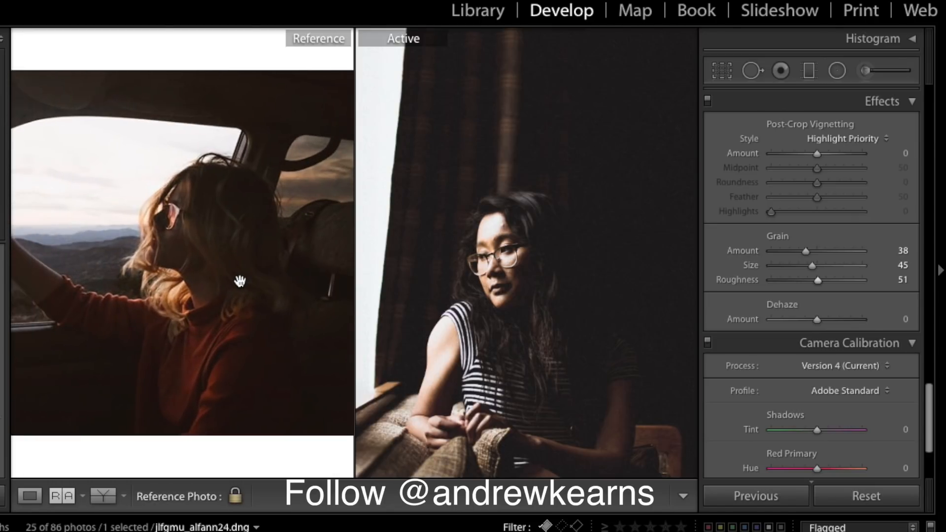
left_click(486, 303)
left_click(209, 315)
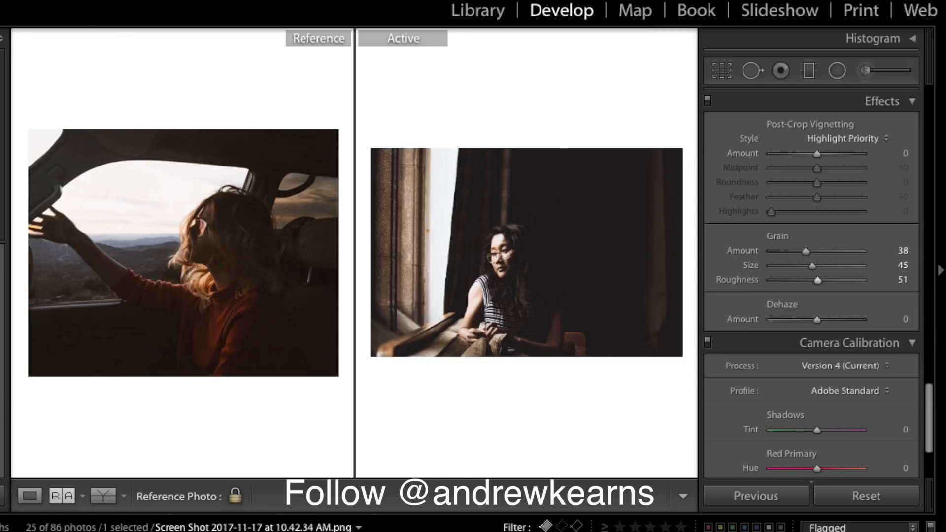
- Set the sunset sea-cliff photo as reference and open the mountain lake reflection shot
left_click_drag(212, 529, 226, 323)
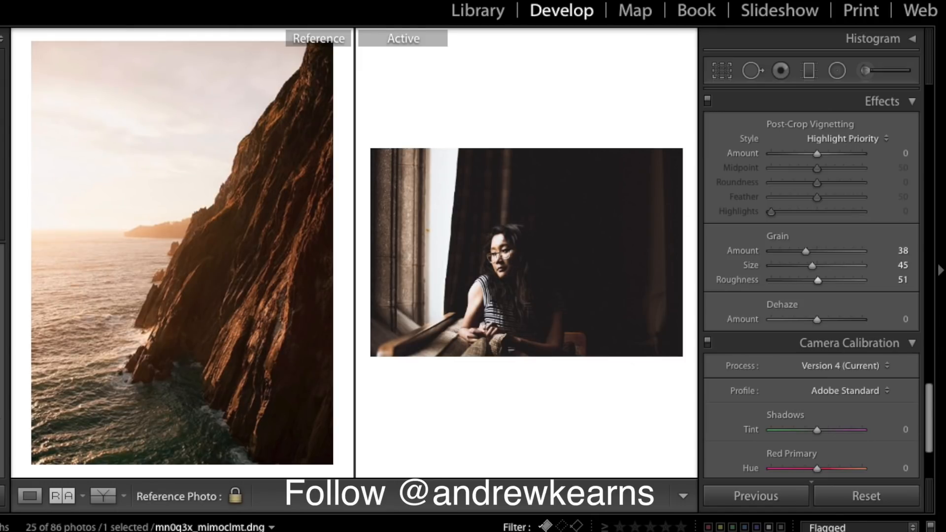
left_click(395, 531)
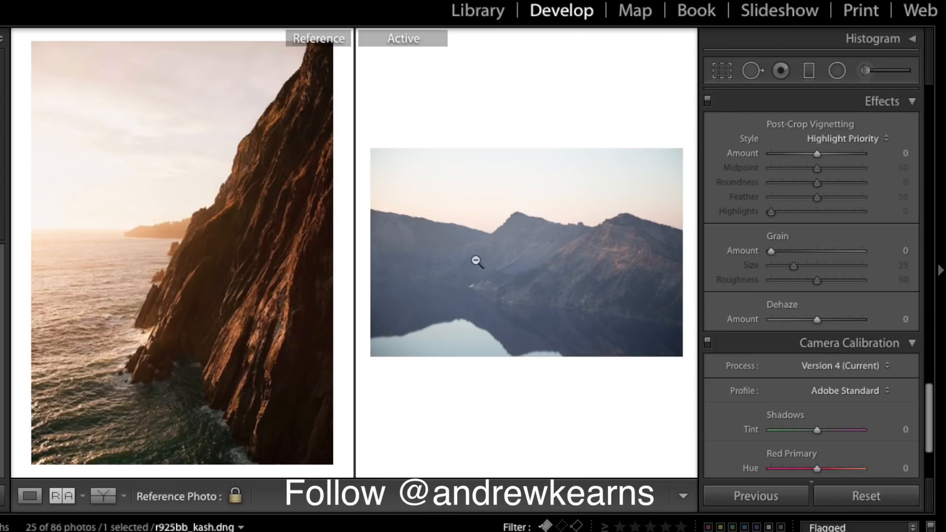
scroll(862, 268, "up", 15)
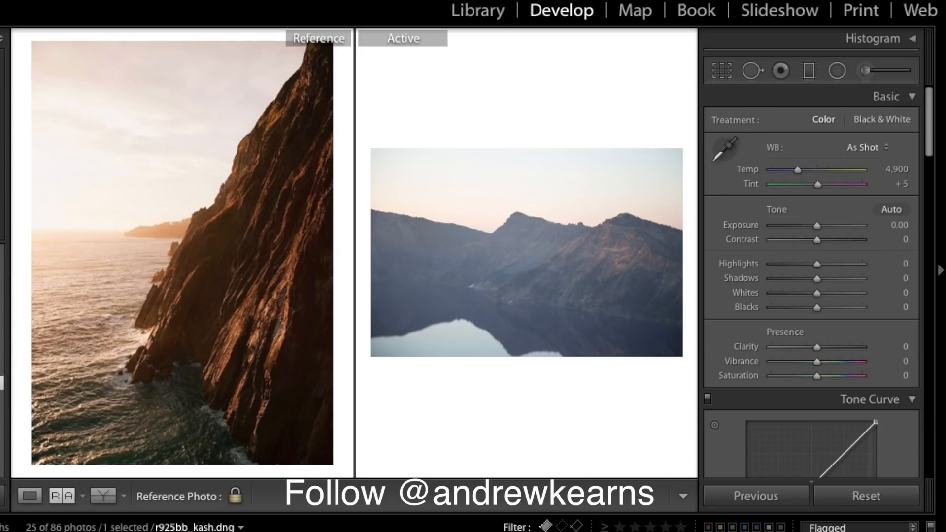
- Apply the saved warm preset to the lake photo and raise its temperature and contrast
left_click(2, 383)
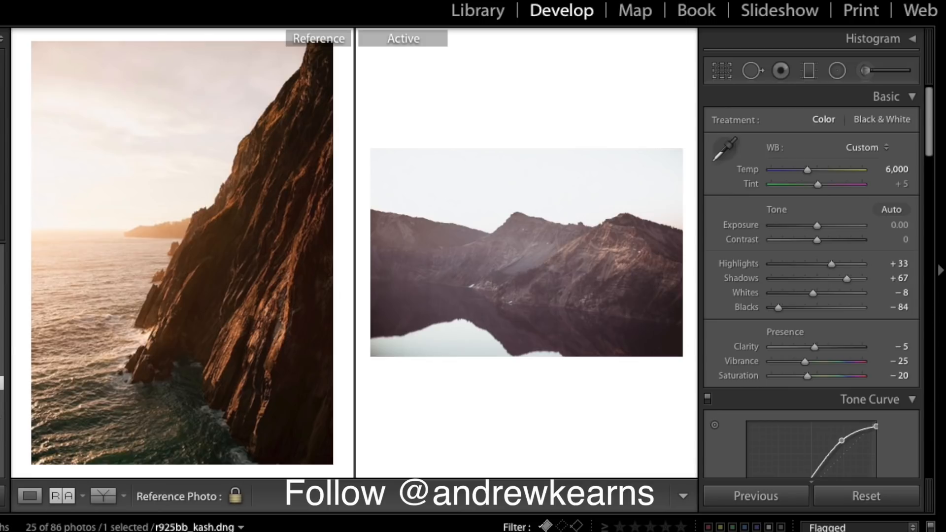
left_click_drag(808, 170, 817, 168)
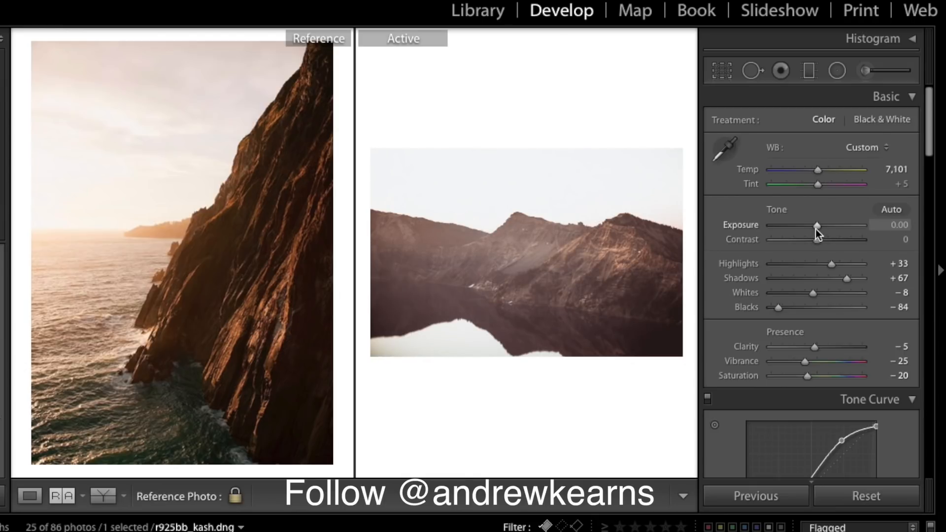
mouse_move(815, 244)
left_mouse_down()
mouse_move(846, 245)
mouse_move(821, 227)
left_mouse_up()
- Reset Exposure to 0.00, then fine-tune Temp to 7,334 and Contrast to +75
left_click(889, 226)
type("0")
key("Return")
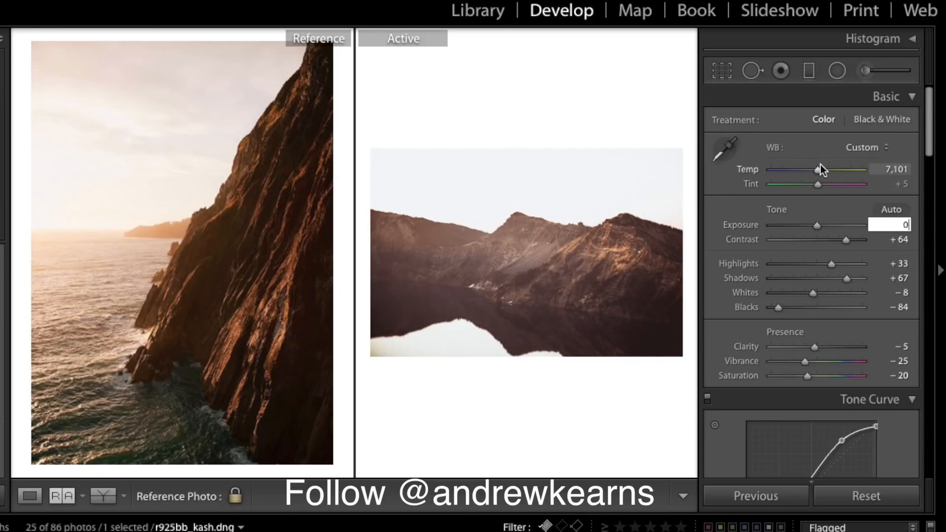
left_click_drag(819, 171, 821, 170)
left_click_drag(846, 240, 850, 241)
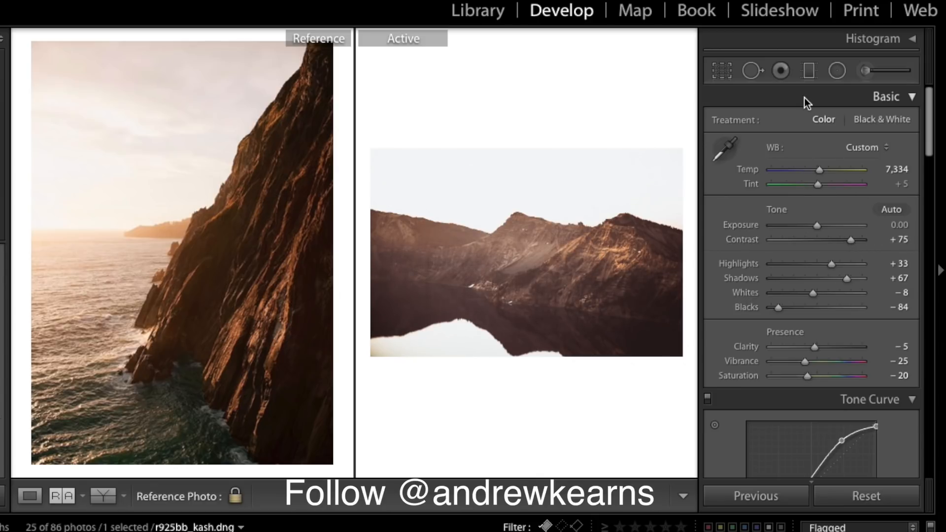
scroll(795, 326, "down", 2)
scroll(794, 323, "up", 2)
scroll(909, 212, "down", 5)
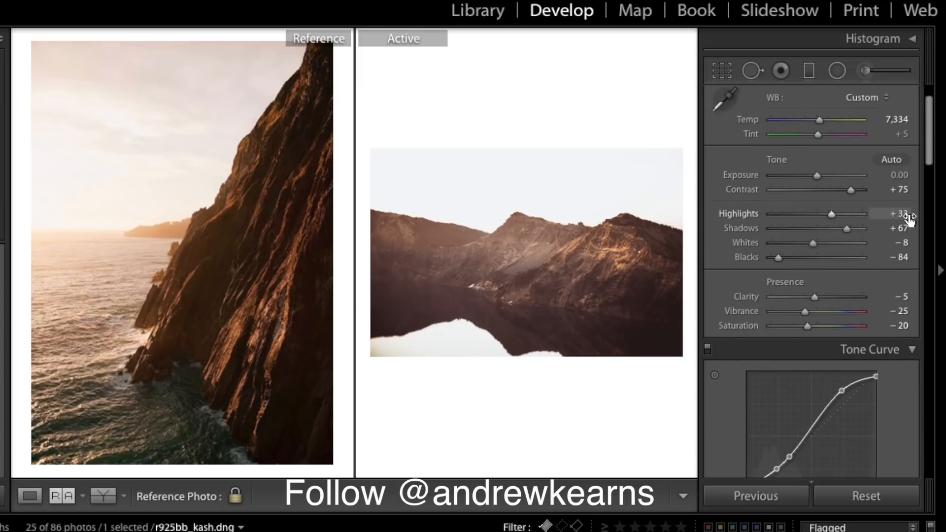
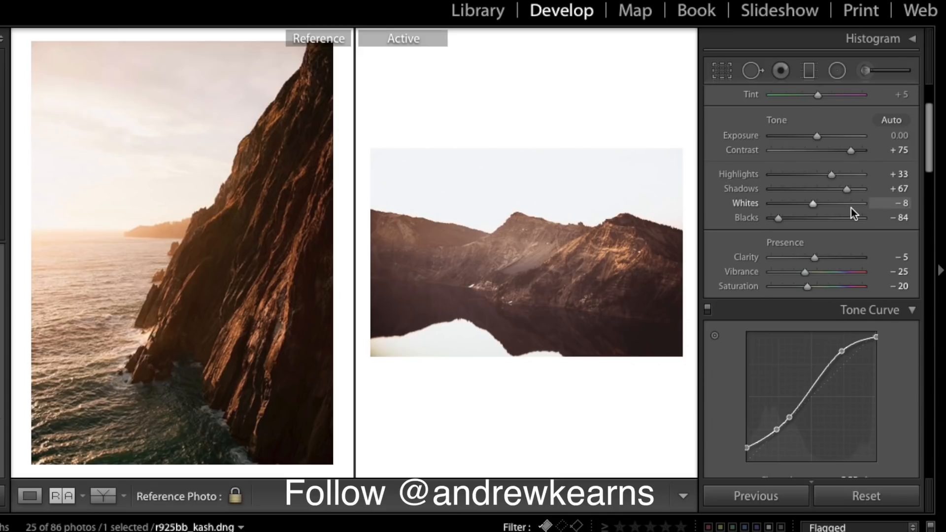
- Deepen the lake photo's Blacks to -91 and pull Saturation down to -17
scroll(850, 208, "up", 1)
left_click_drag(808, 293, 814, 275)
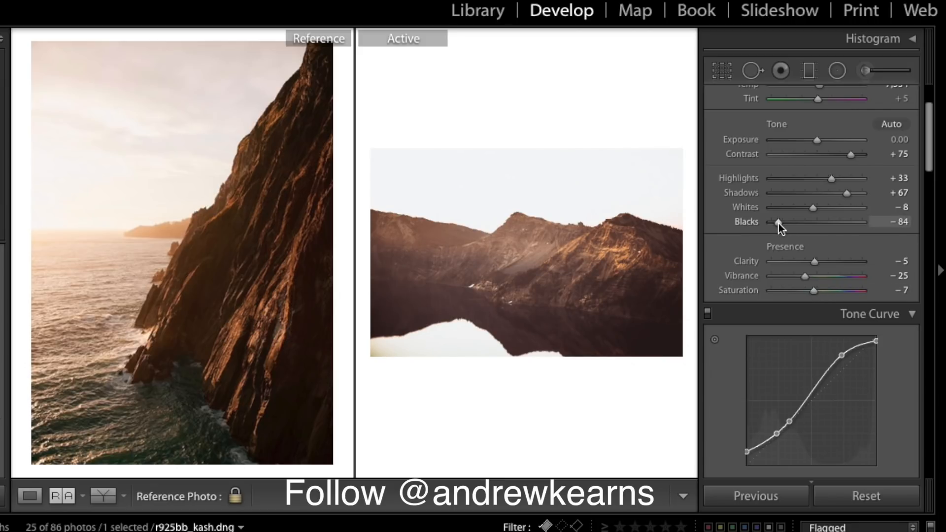
left_click_drag(779, 223, 775, 224)
left_click_drag(811, 292, 808, 291)
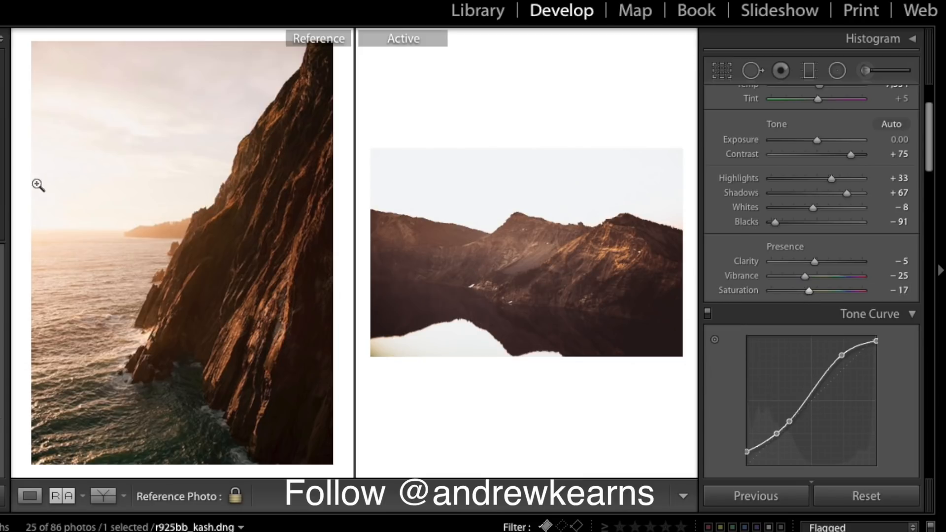
scroll(895, 251, "up", 5)
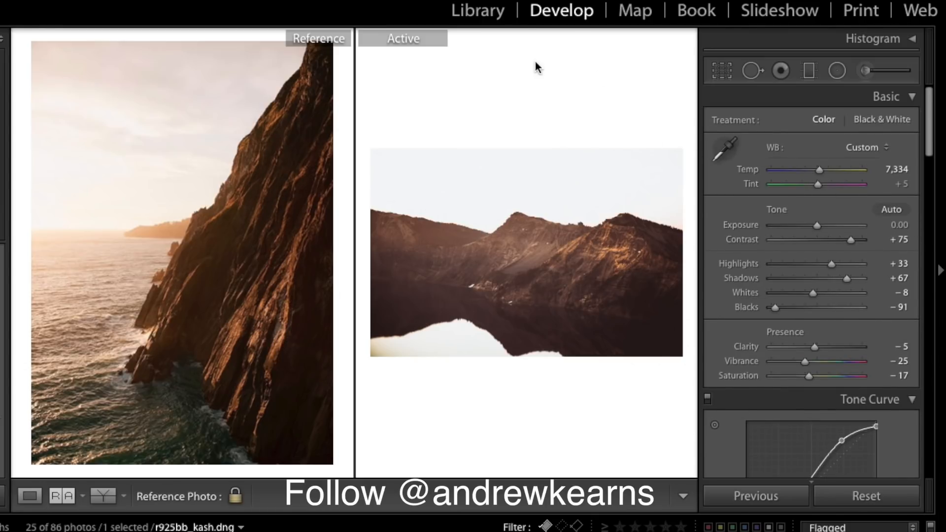
scroll(931, 236, "down", 3)
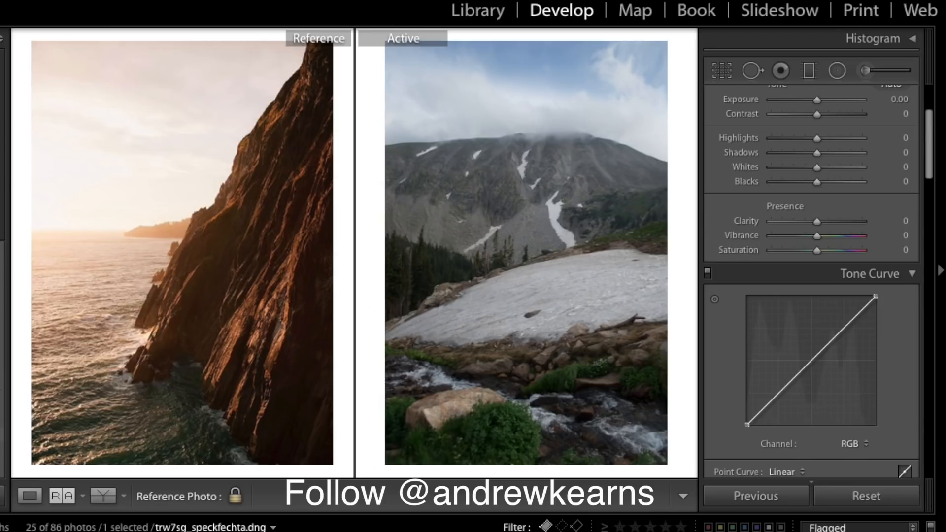
- Paste the matched settings and saved warm preset onto the snowy mountain photo, with Exposure +0.50
key("super+shift+v")
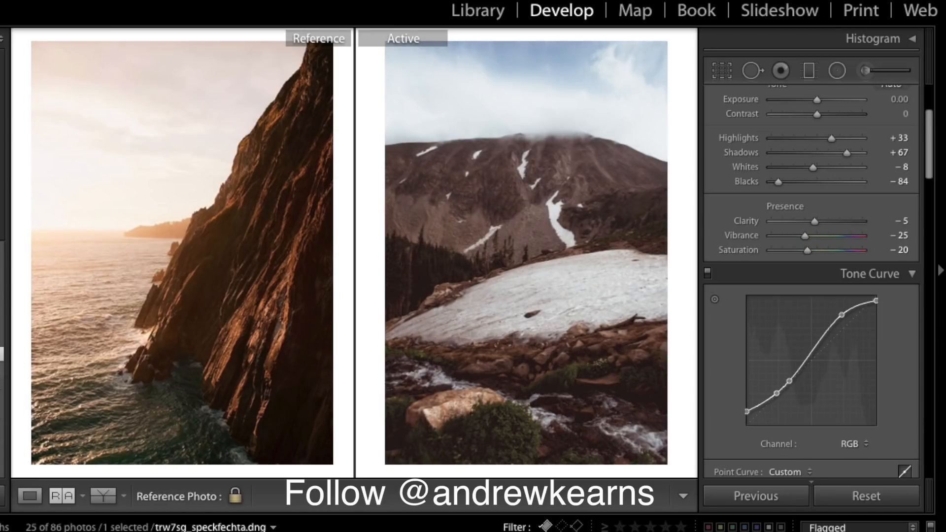
left_click(1, 370)
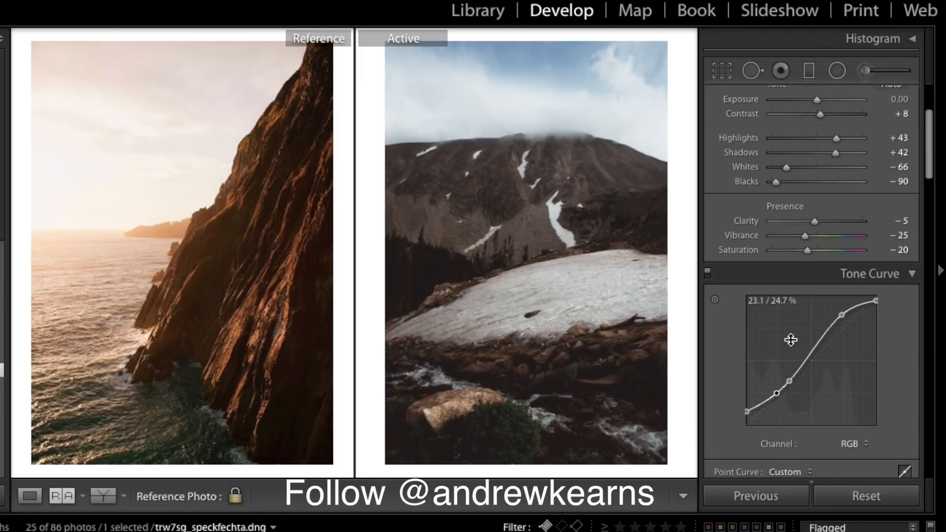
scroll(837, 152, "up", 5)
left_click_drag(820, 220, 824, 220)
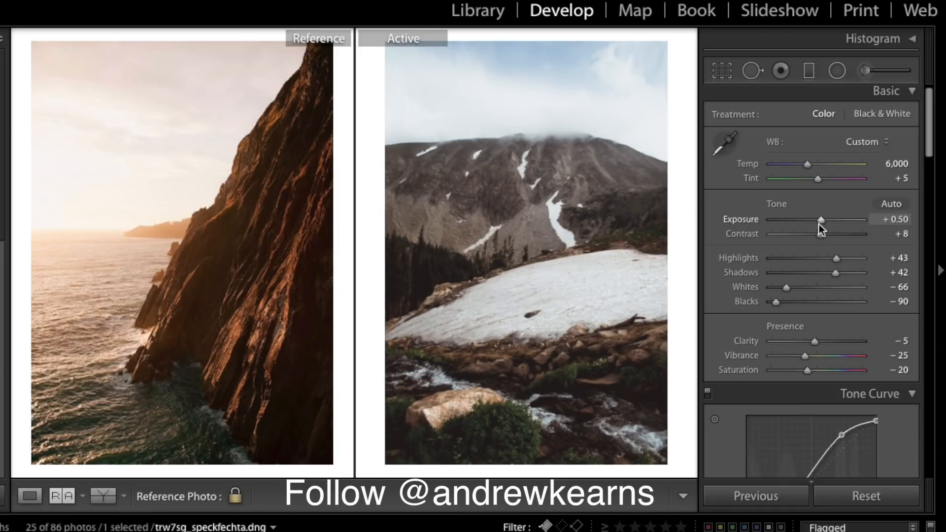
- View the mountain photo alone in Loupe and toggle Before/After against the original
left_click(22, 496)
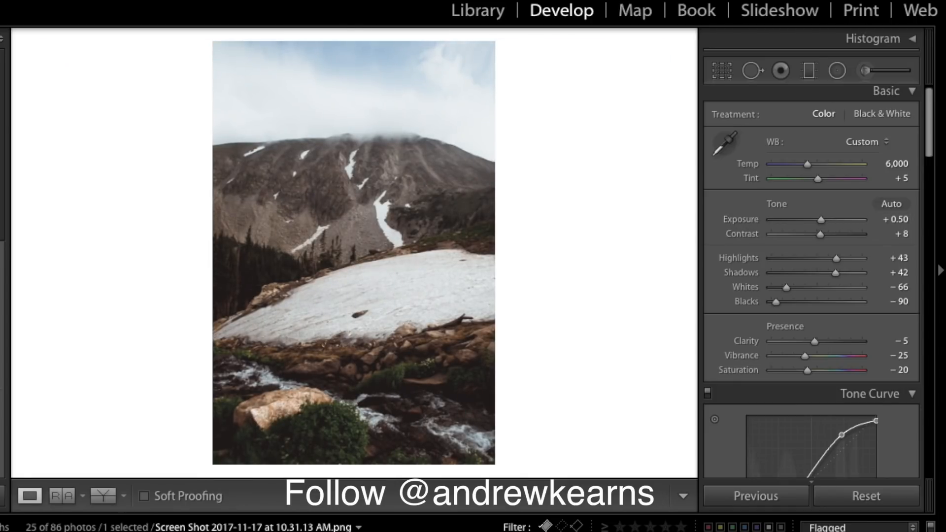
key("backslash")
key("backslash")
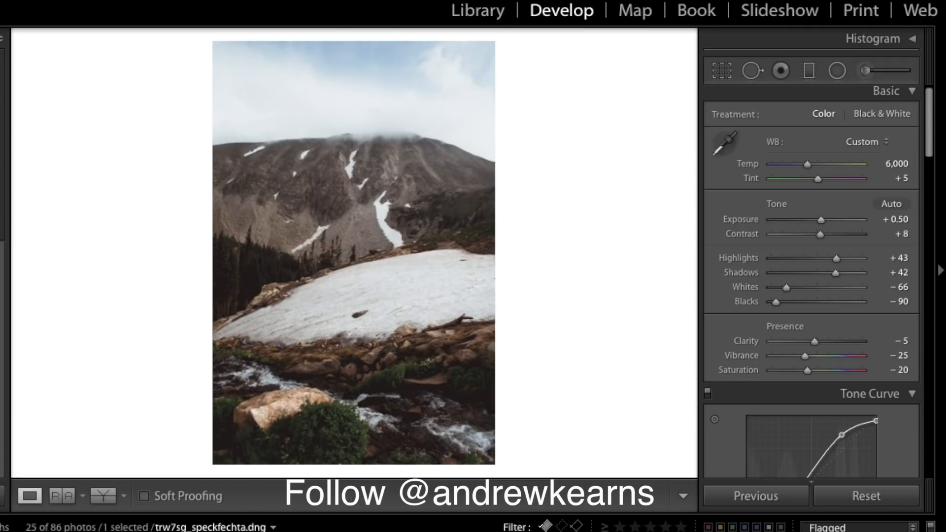
key("backslash")
key("backslash")
key("backslash")
key("backslash")
key("backslash")
key("backslash")
key("backslash")
key("backslash")
key("backslash")
key("backslash")
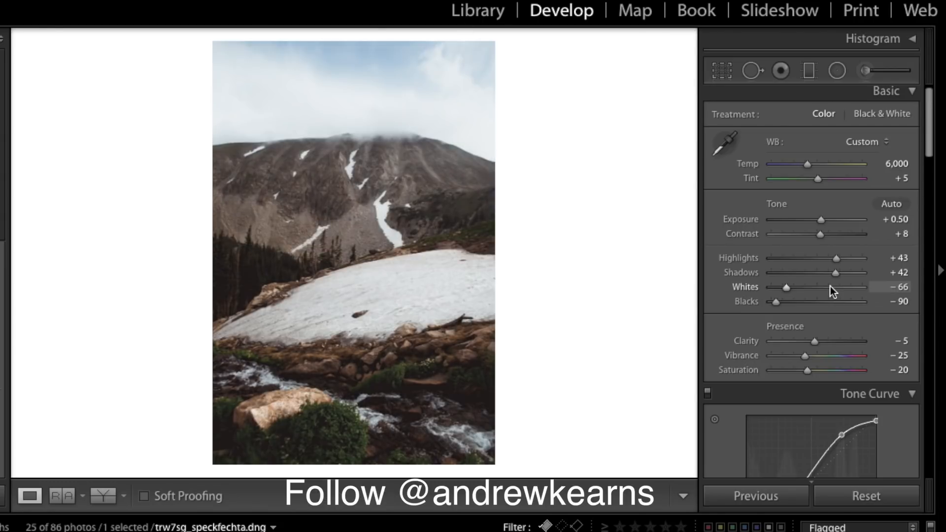
key("backslash")
key("backslash")
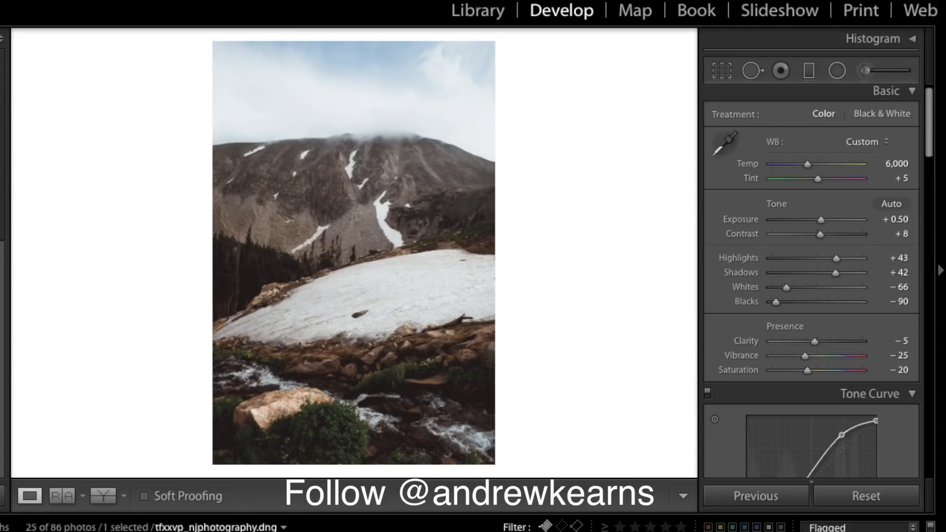
- Set the beach portrait as side-by-side reference and make the coastal dune photo ryalnu_recconect.dng active
key("Right")
key("Right")
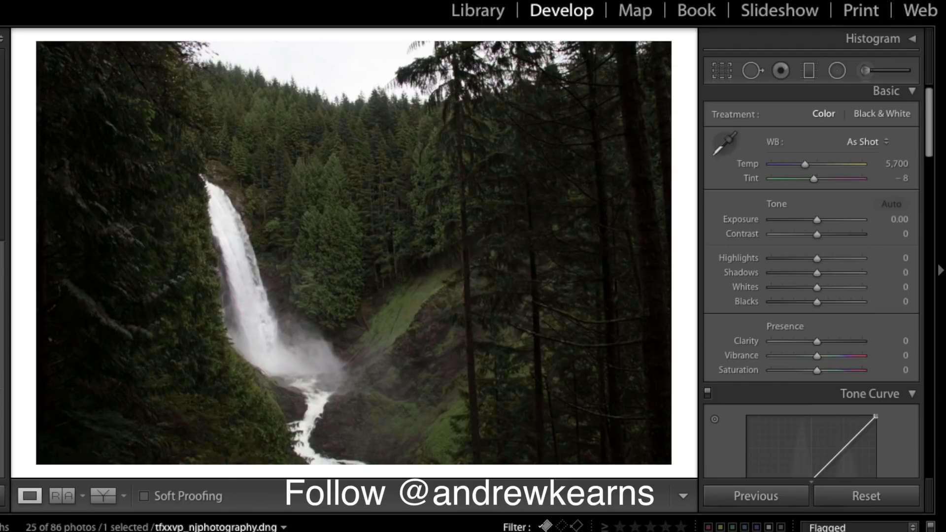
key("Right")
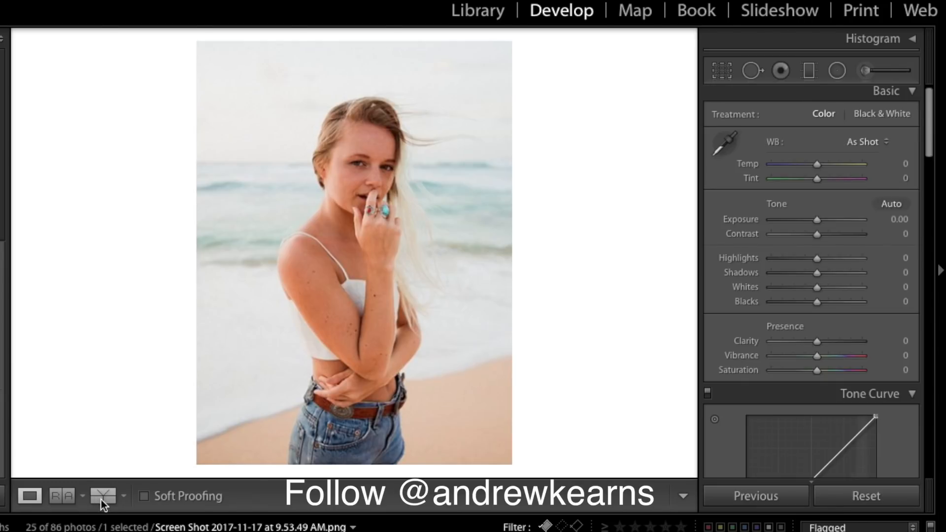
left_click(70, 499)
left_click(57, 502)
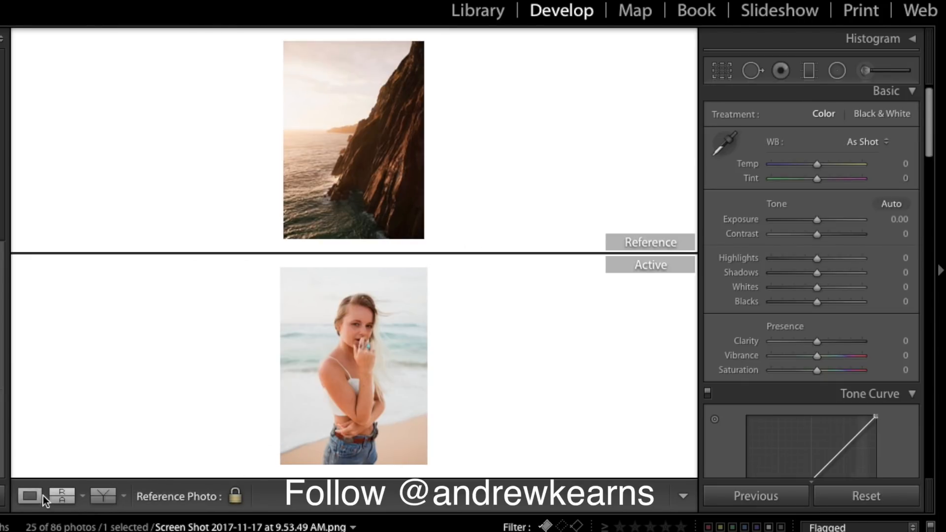
left_click(55, 496)
left_click(55, 496)
left_click(55, 496)
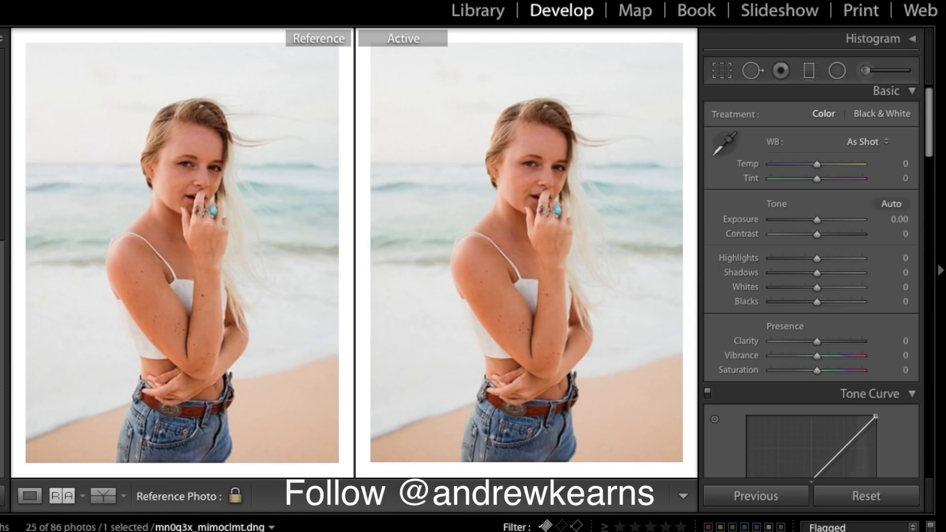
left_click(148, 531)
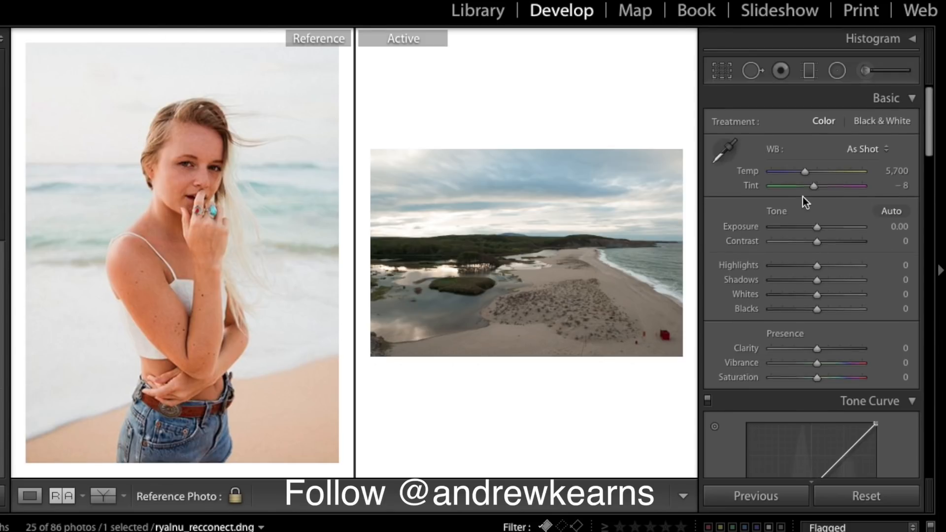
- Brighten the dune photo to Exposure +1.15, checking detail by zooming, and make the beach-truck photo the reference
scroll(803, 197, "down", 2)
scroll(841, 164, "up", 2)
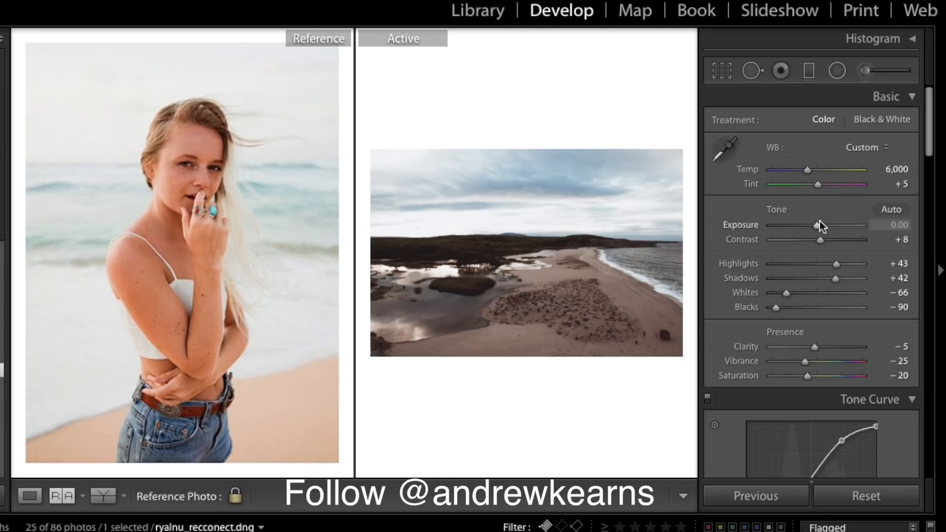
left_click_drag(819, 226, 825, 220)
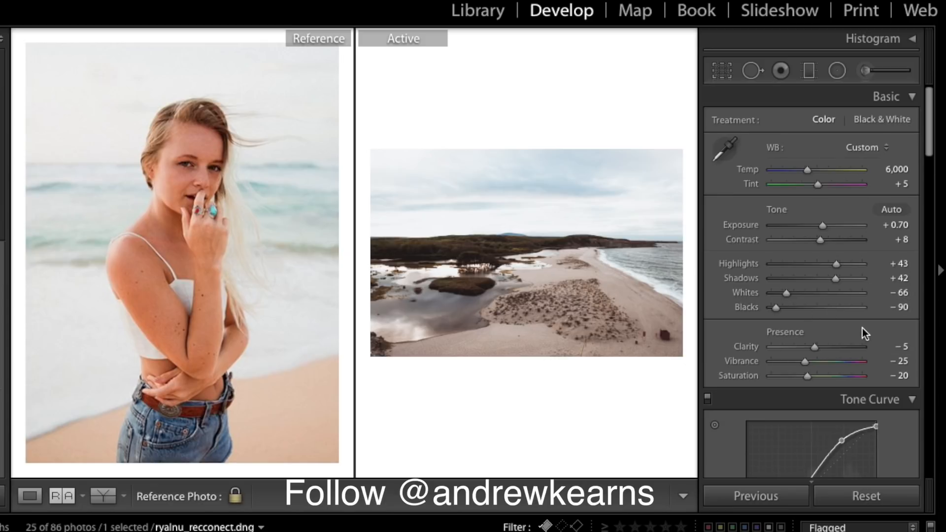
left_click(574, 284)
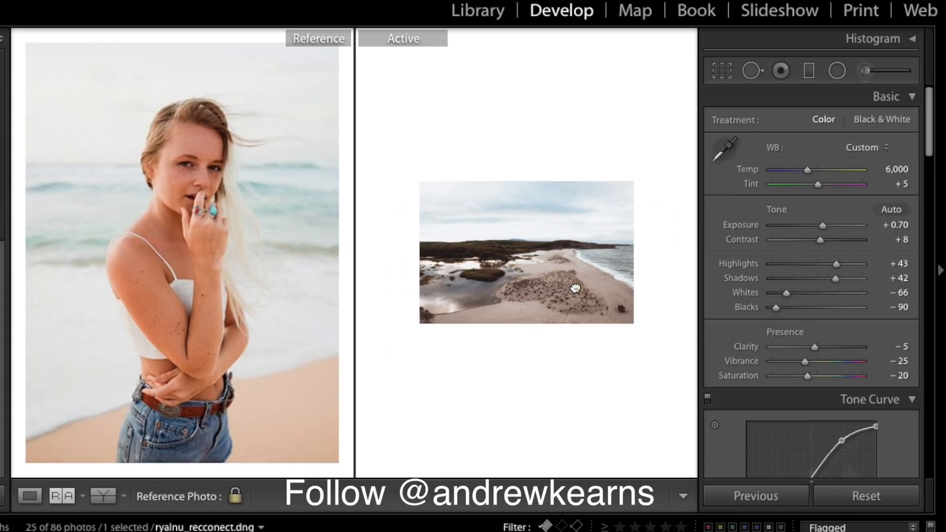
left_click(592, 296)
left_click(581, 267)
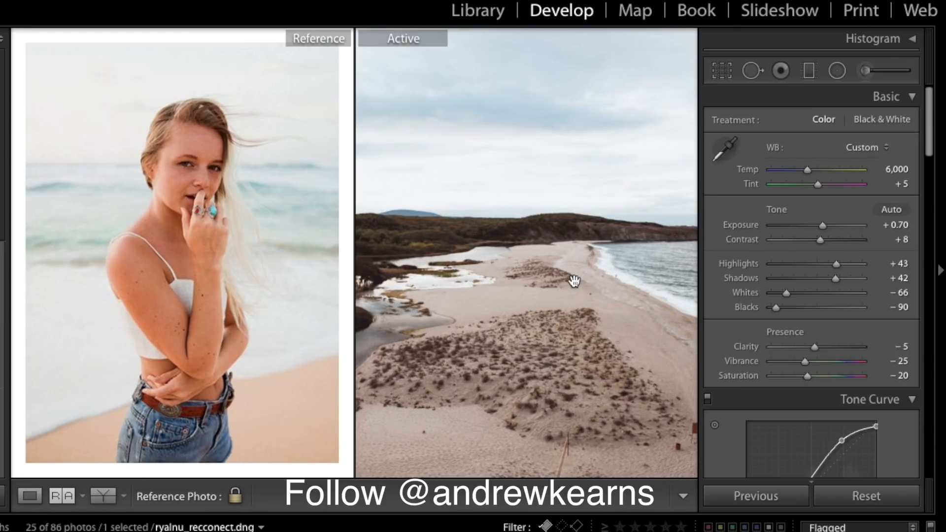
left_click(574, 281)
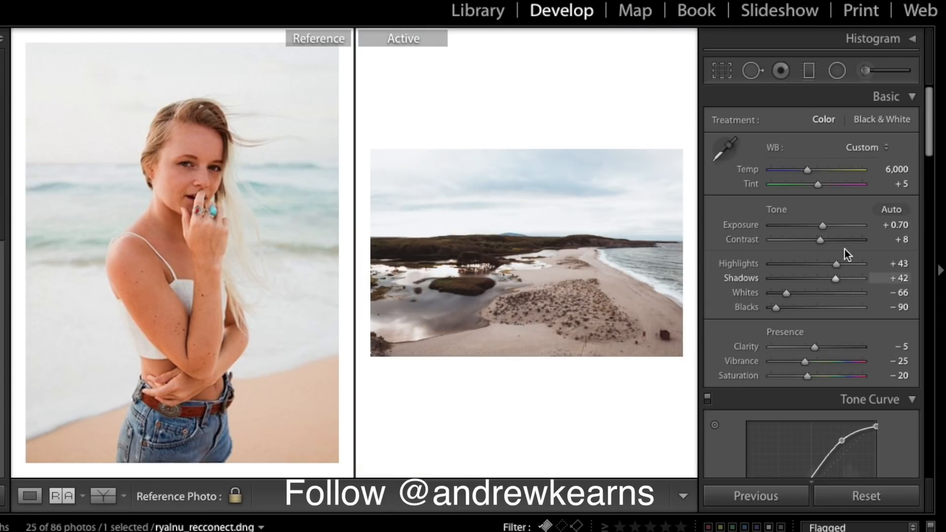
left_click_drag(822, 226, 828, 226)
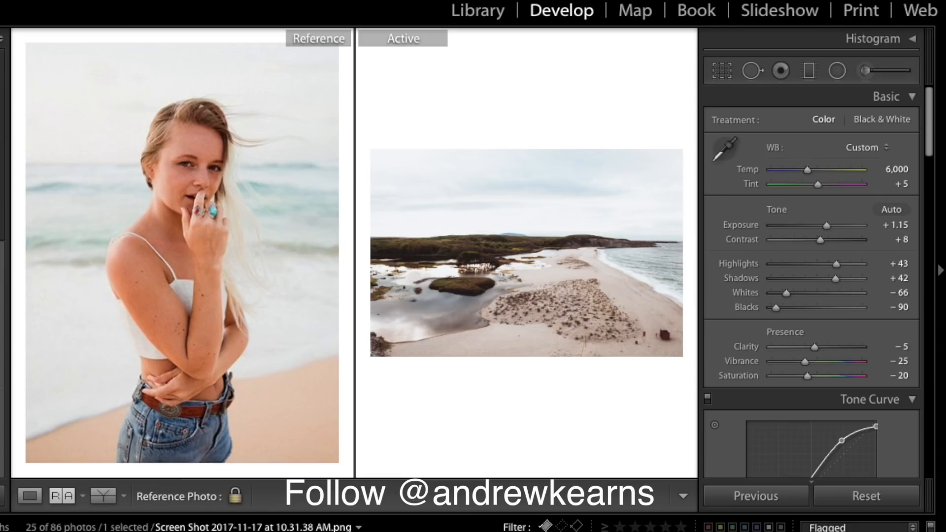
left_click_drag(256, 530, 259, 315)
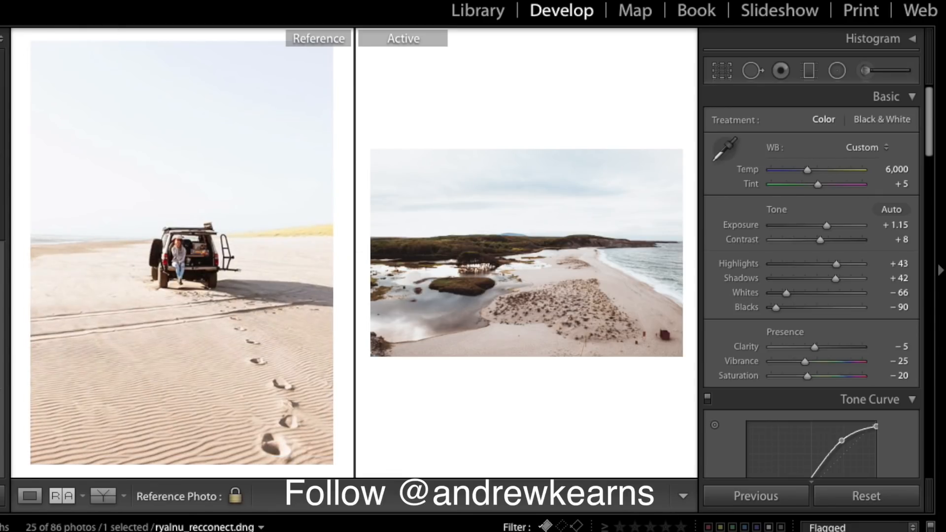
- Draw a new radial filter ellipse over the dune photo
left_click(839, 72)
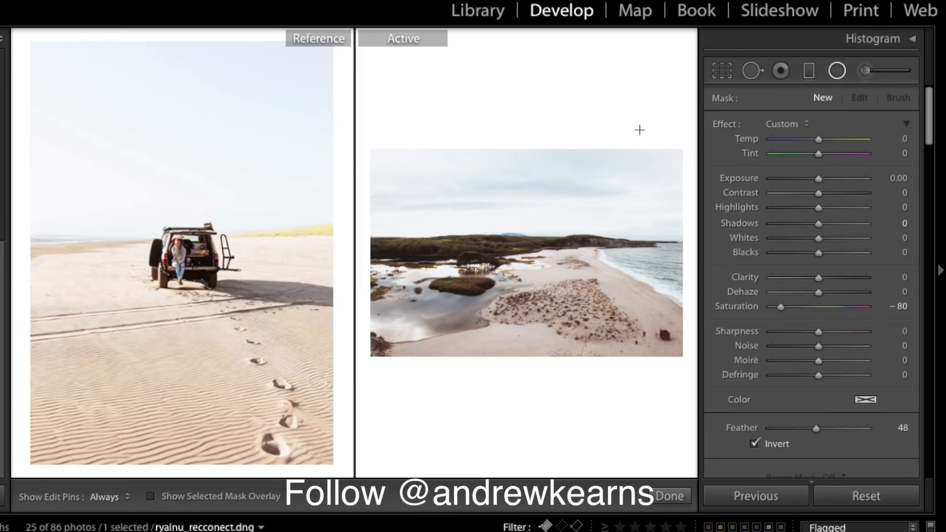
left_click(835, 75)
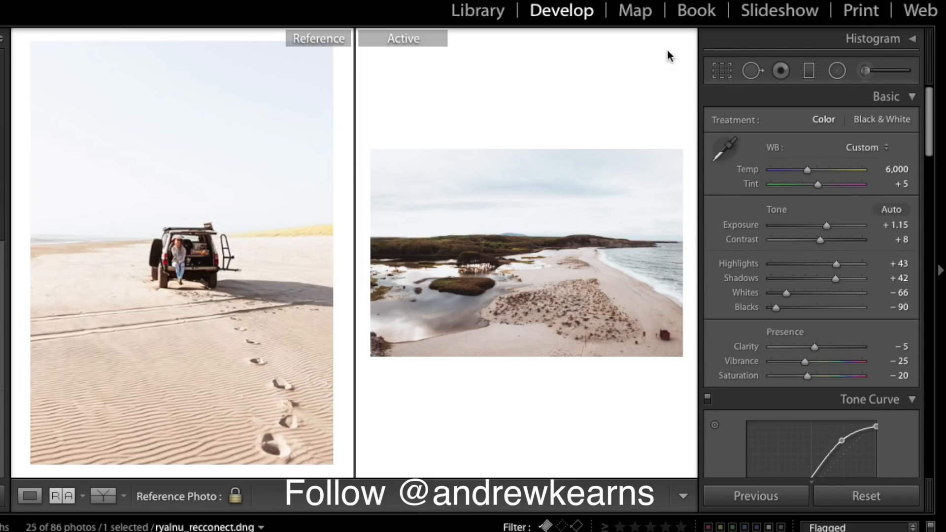
left_click(836, 73)
mouse_move(398, 101)
left_mouse_down()
mouse_move(539, 234)
mouse_move(615, 277)
left_mouse_up()
mouse_move(365, 81)
left_mouse_down()
mouse_move(428, 114)
mouse_move(437, 107)
left_mouse_up()
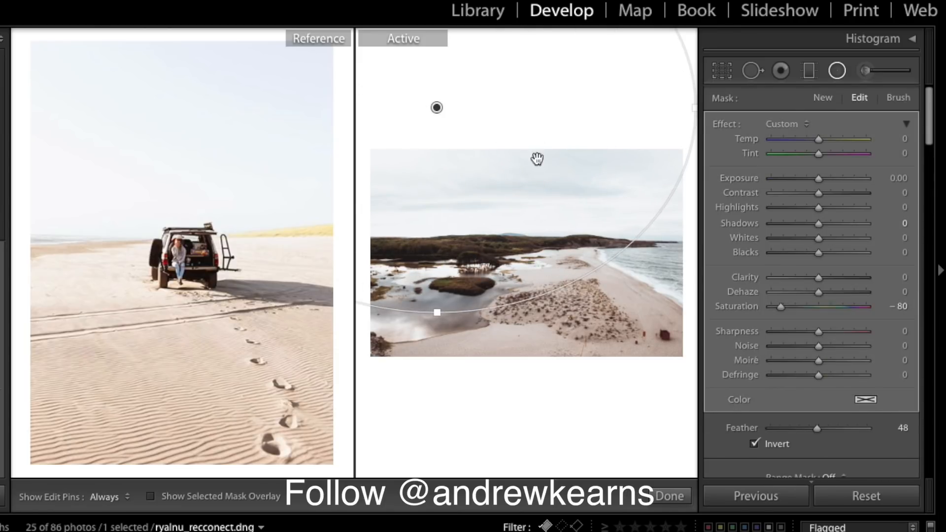
- Give the radial mask Saturation 0, brighter Exposure, Dehaze -3 and Contrast 22
left_click(898, 306)
type("90")
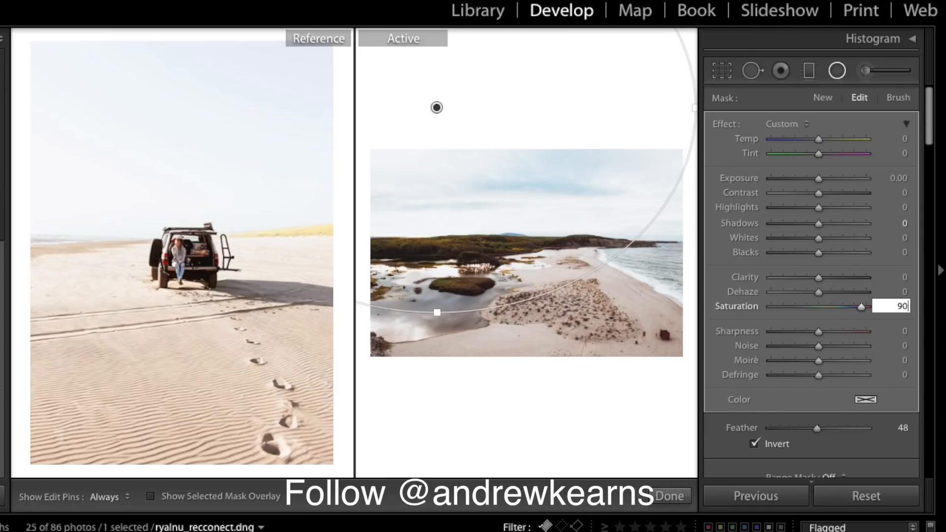
key("BackSpace")
key("BackSpace")
type("0")
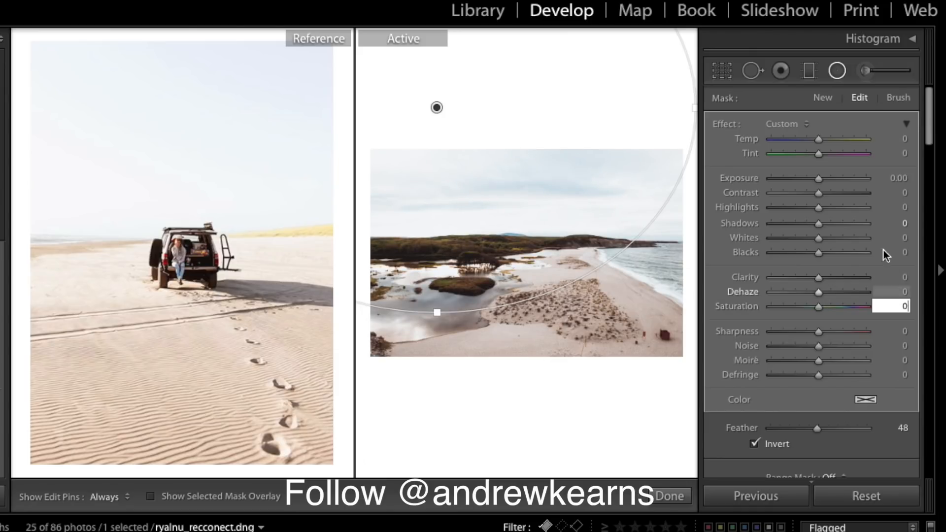
left_click_drag(813, 178, 826, 180)
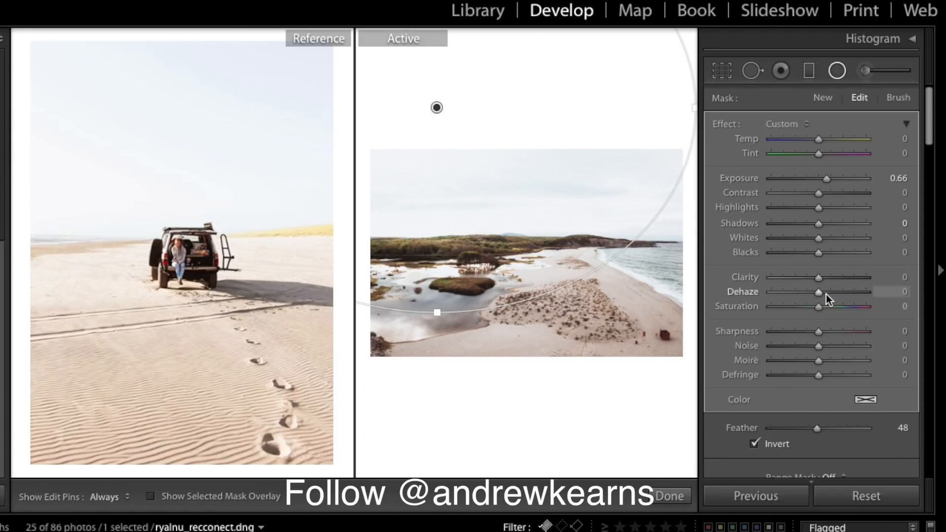
left_click_drag(820, 293, 820, 294)
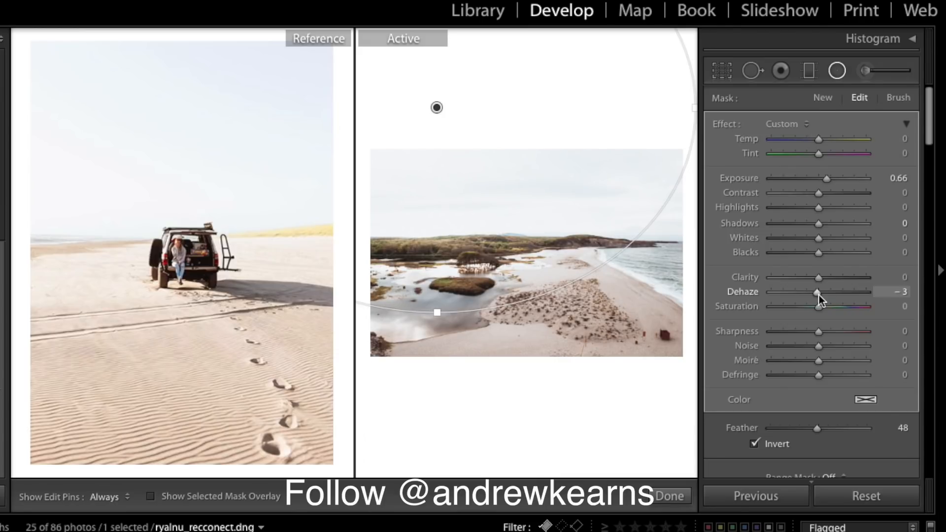
mouse_move(436, 109)
left_mouse_down()
mouse_move(490, 121)
mouse_move(448, 124)
mouse_move(391, 152)
mouse_move(446, 124)
mouse_move(482, 123)
mouse_move(448, 116)
left_mouse_up()
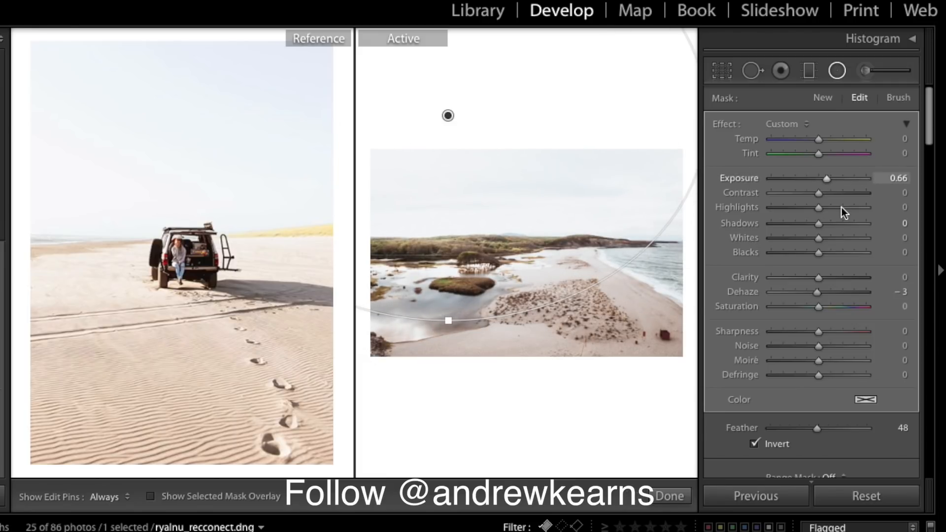
left_click_drag(824, 196, 835, 196)
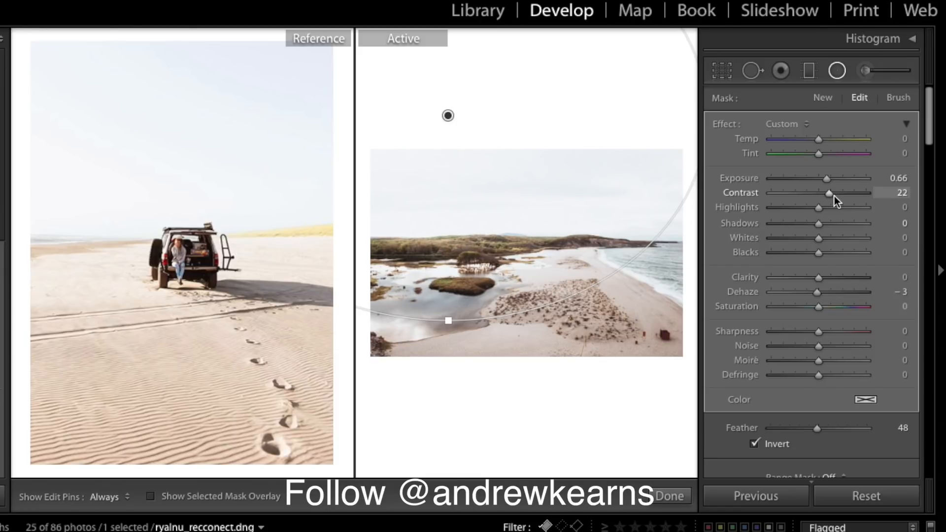
left_click_drag(826, 179, 827, 181)
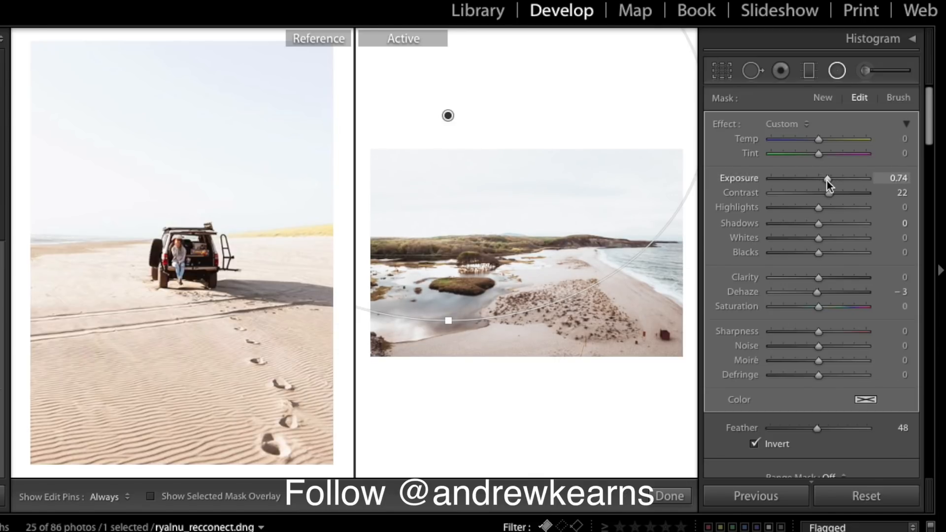
left_click(675, 497)
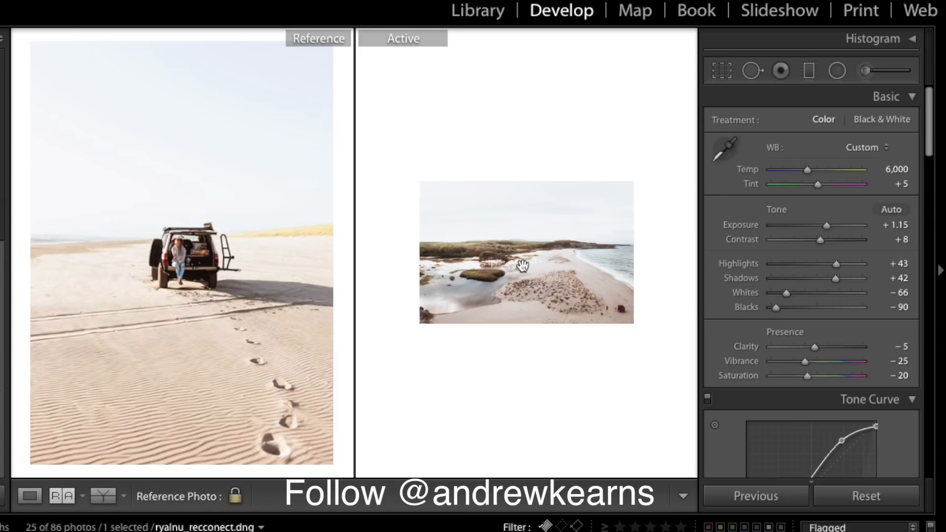
- Reselect the radial filter and ease its Exposure back to 0.63
left_click(515, 221)
left_click(515, 222)
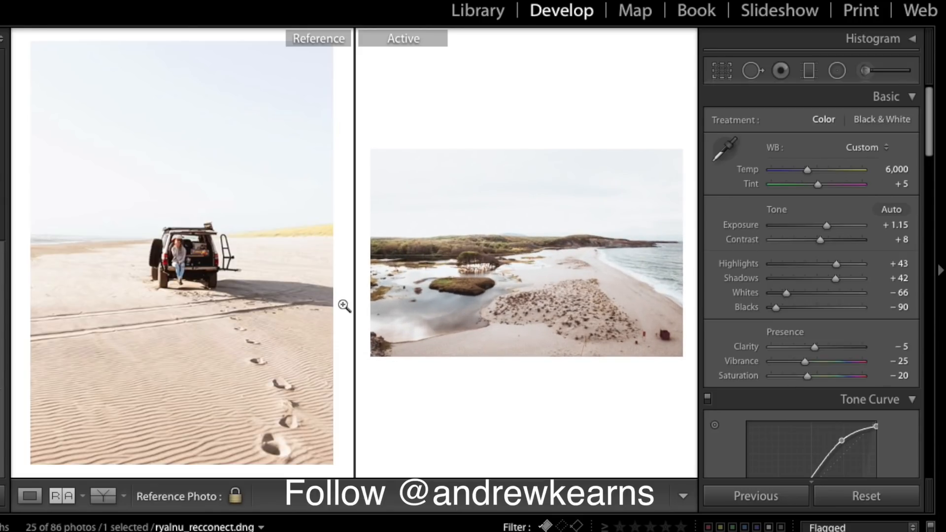
left_click(837, 71)
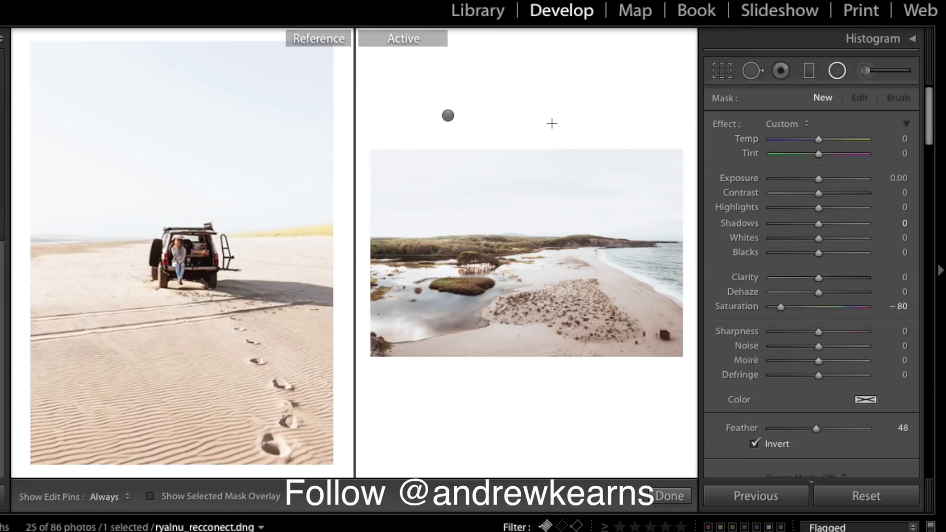
left_click(448, 116)
left_click_drag(829, 180, 827, 180)
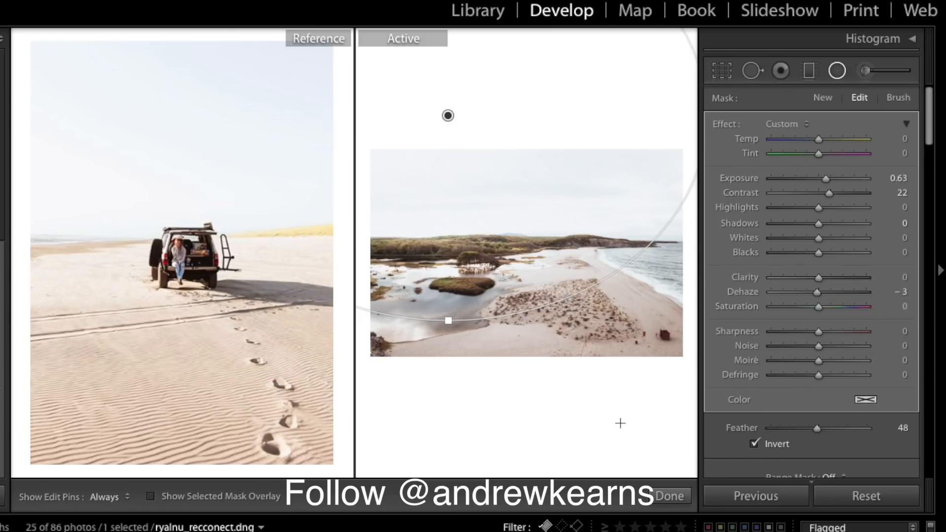
scroll(909, 261, "down", 2)
scroll(909, 261, "up", 2)
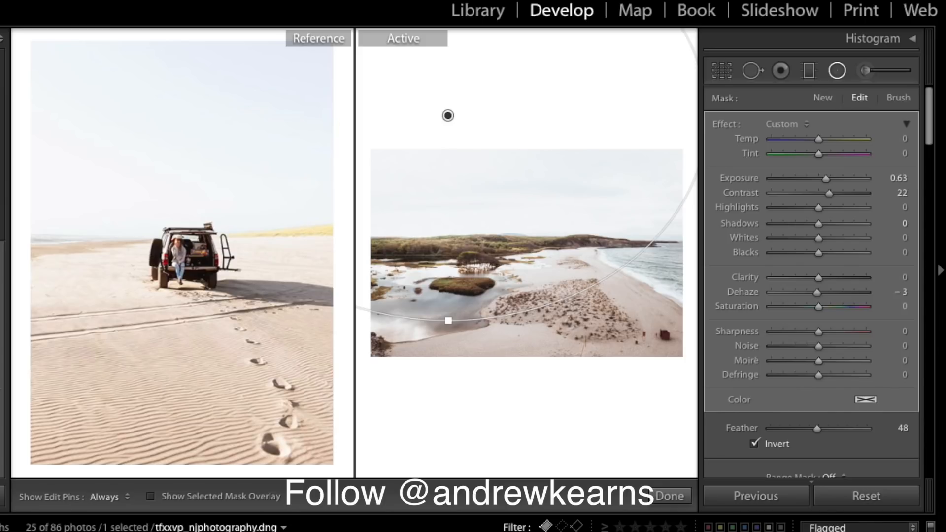
- Step through the filmstrip and load the marigold portrait dxci98_nasstygal9.dng as the active photo
key("Right")
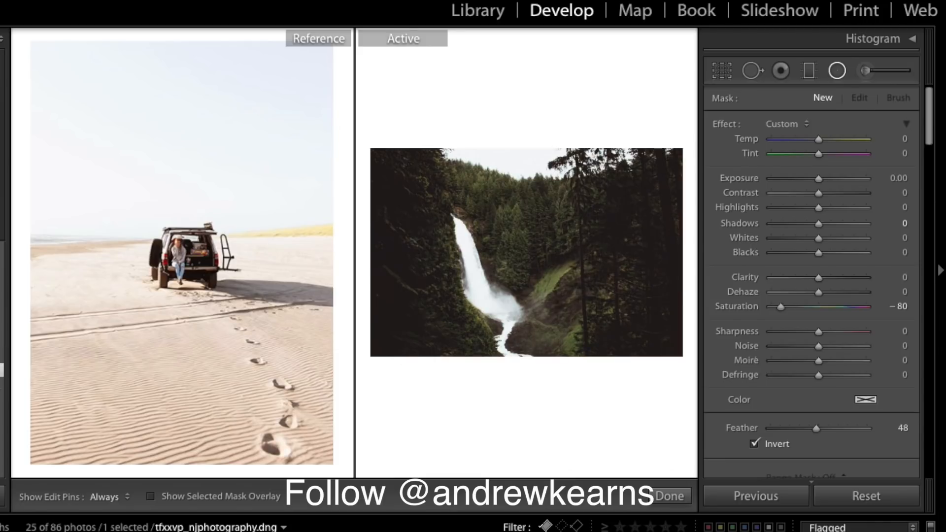
key("Right")
key("Right")
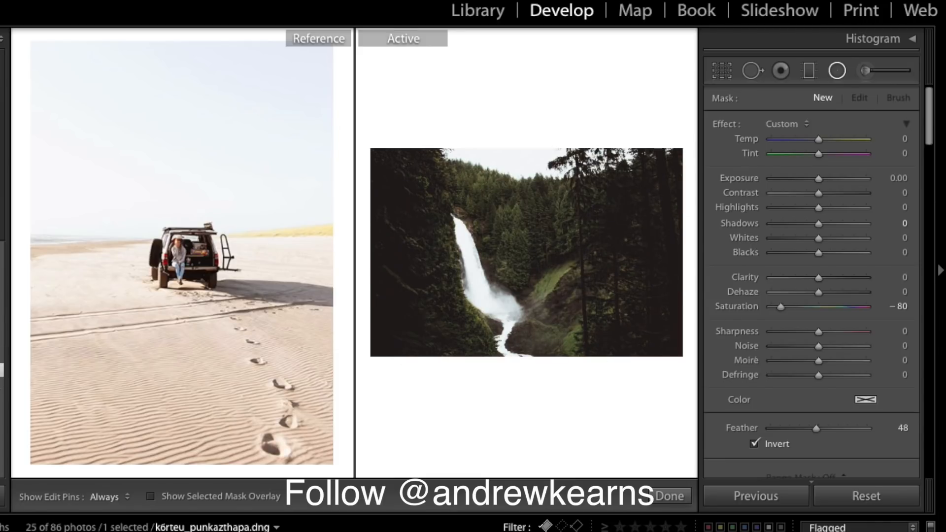
key("Right")
key("Right")
key("Right")
key("Right")
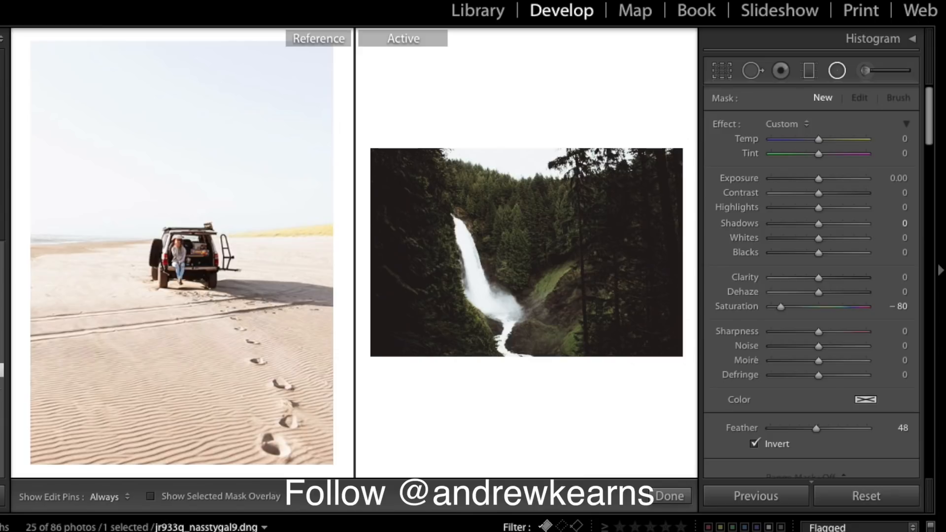
key("Right")
key("Left")
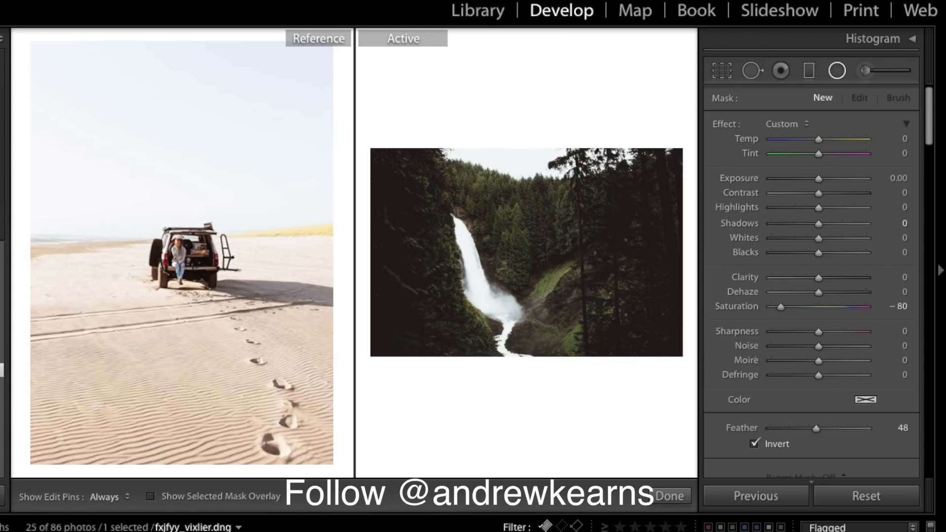
left_click(473, 531)
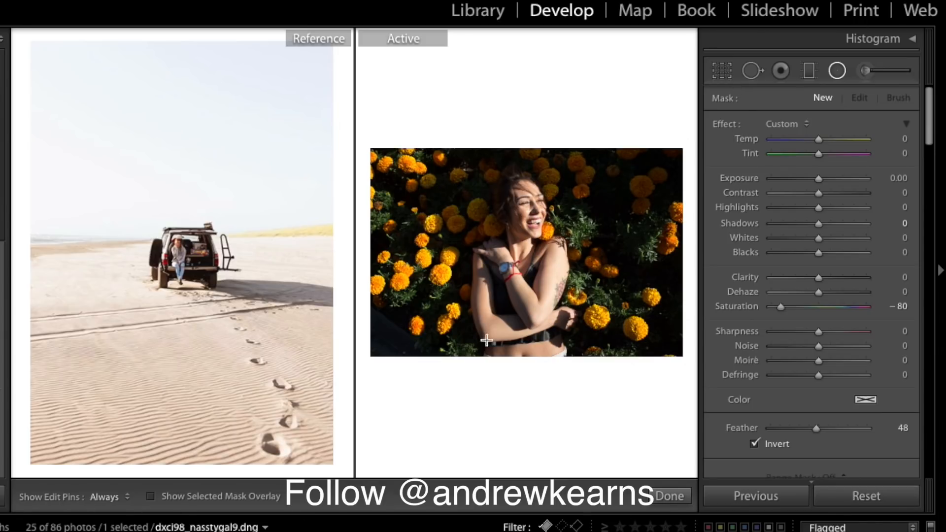
left_click(679, 499)
- Apply the saved preset to the marigold portrait, raise Exposure, lower Highlights, maximize Shadows, lift Whites
left_click(36, 502)
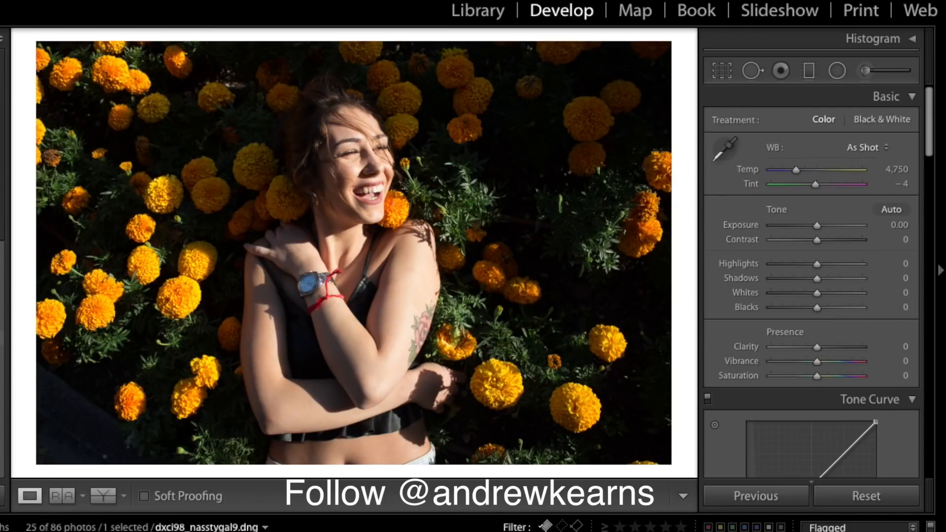
left_click(2, 354)
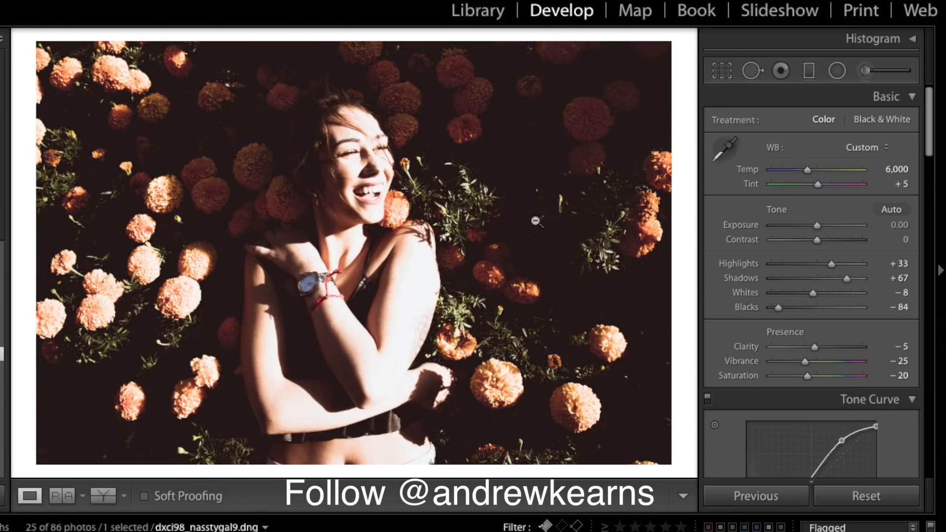
left_click_drag(817, 226, 818, 227)
left_click_drag(831, 264, 797, 267)
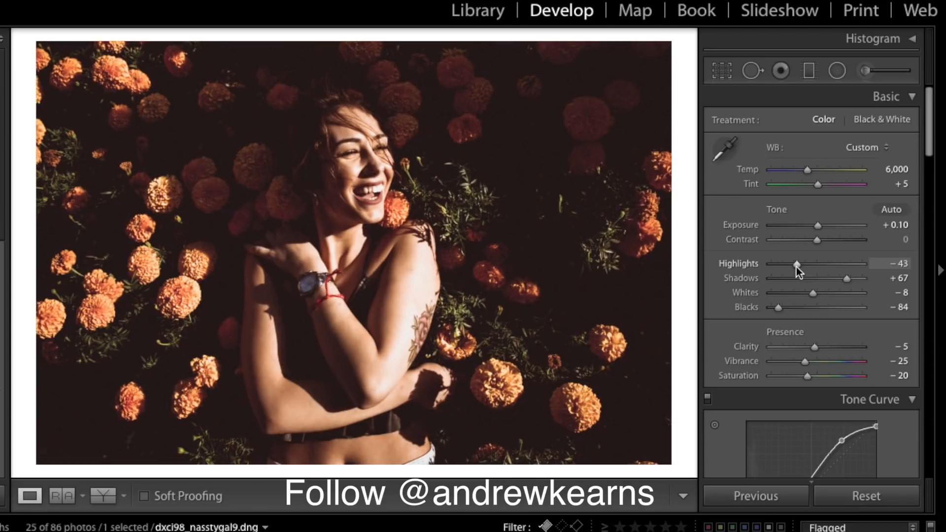
left_click_drag(818, 226, 821, 235)
left_click_drag(863, 275, 865, 279)
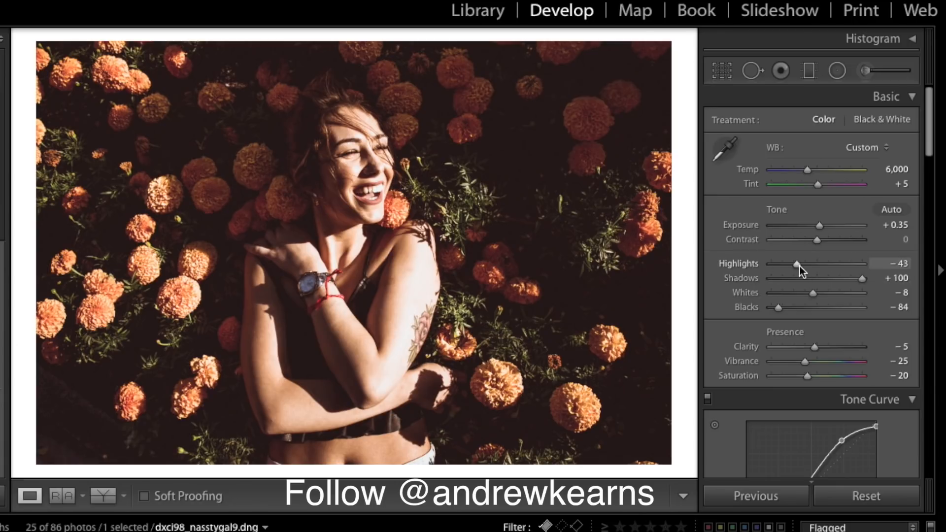
left_click_drag(820, 296, 833, 294)
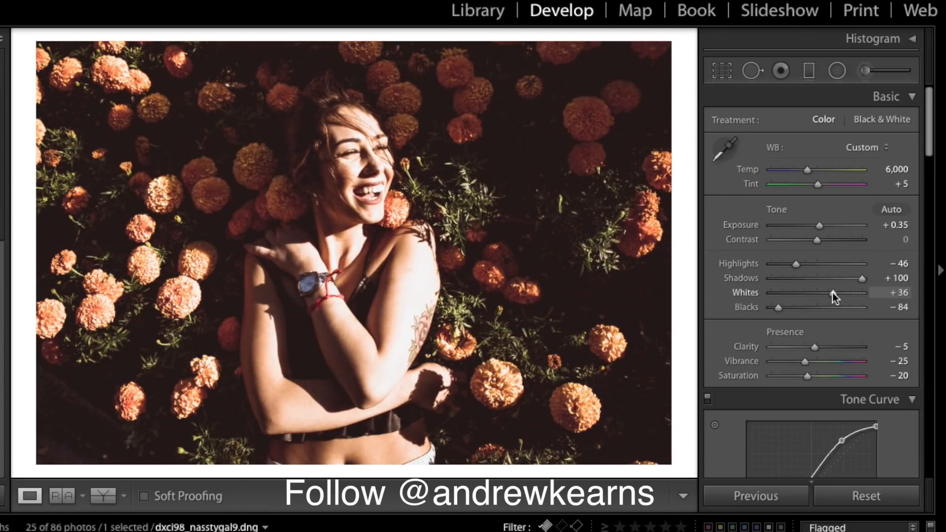
mouse_move(833, 293)
left_mouse_down()
mouse_move(850, 294)
mouse_move(839, 292)
left_mouse_up()
key("backslash")
key("backslash")
key("backslash")
key("backslash")
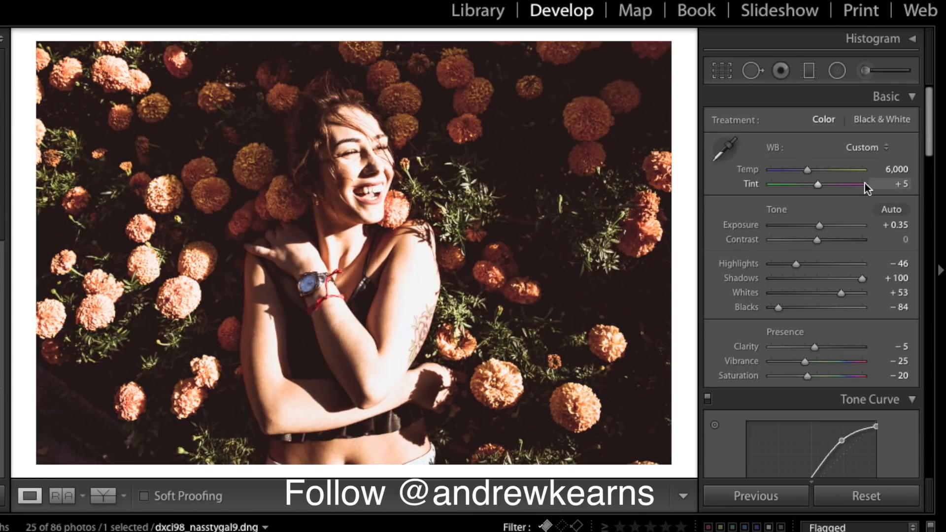
- Refine the portrait to Exposure +0.95, Shadows +82 and Whites -10, deepening Blacks slightly
left_click_drag(819, 225, 827, 230)
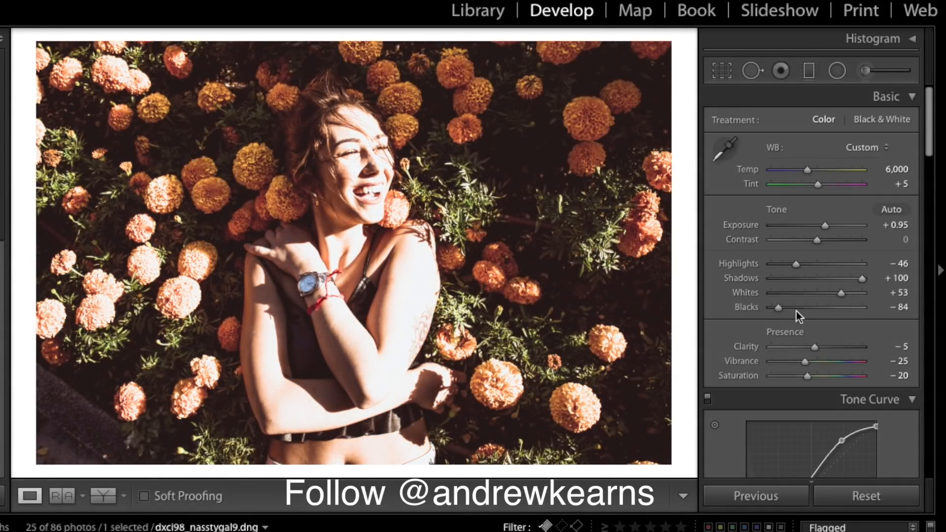
left_click_drag(779, 308, 774, 311)
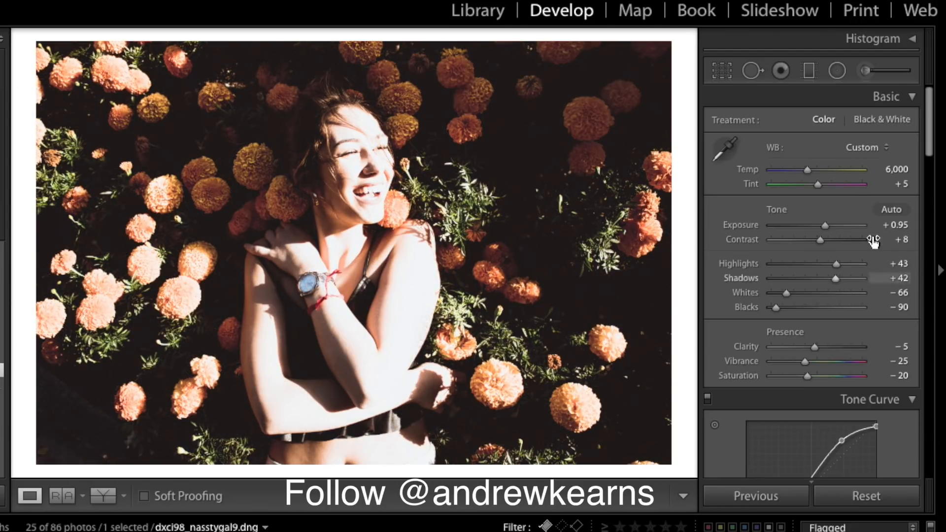
left_click_drag(813, 268, 793, 266)
left_click_drag(851, 273, 854, 278)
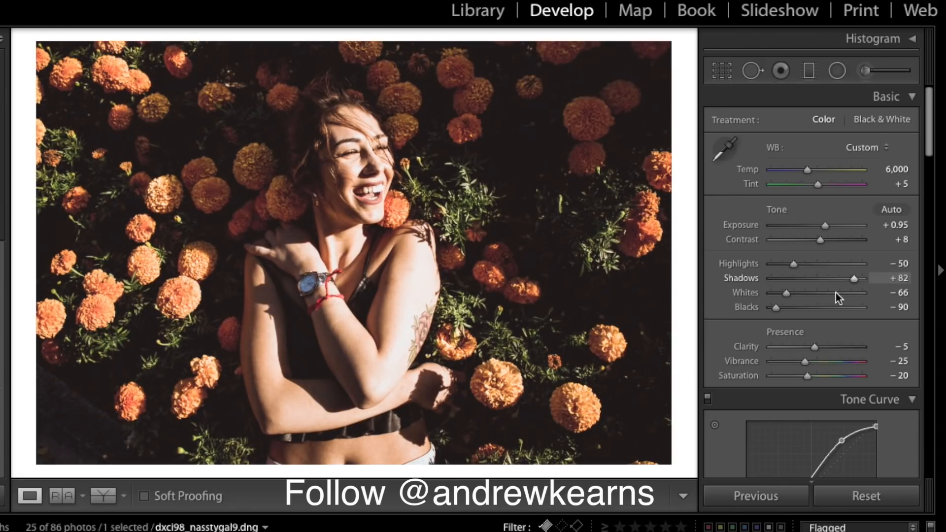
left_click_drag(797, 295, 813, 297)
left_click_drag(818, 297, 812, 296)
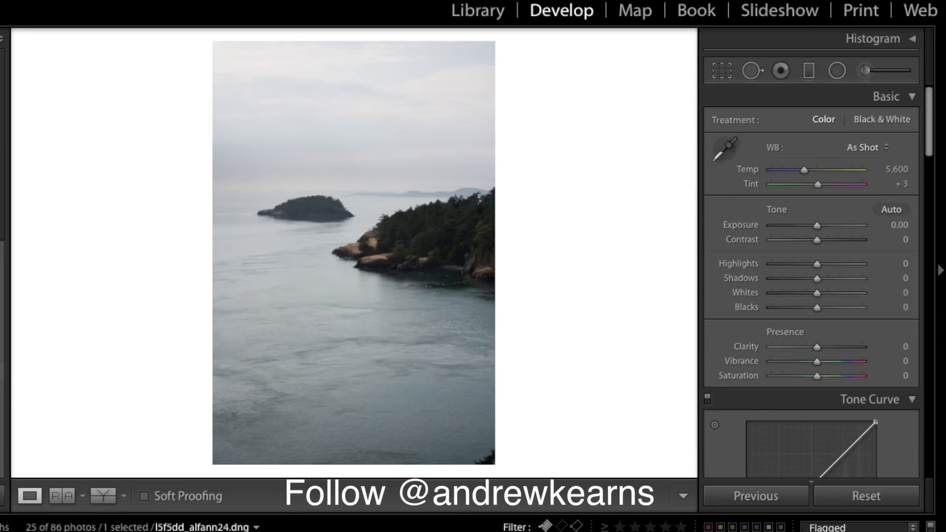
- Apply the saved warm preset to the island seascape and draw a radial filter at Exposure 0.66
left_click(2, 370)
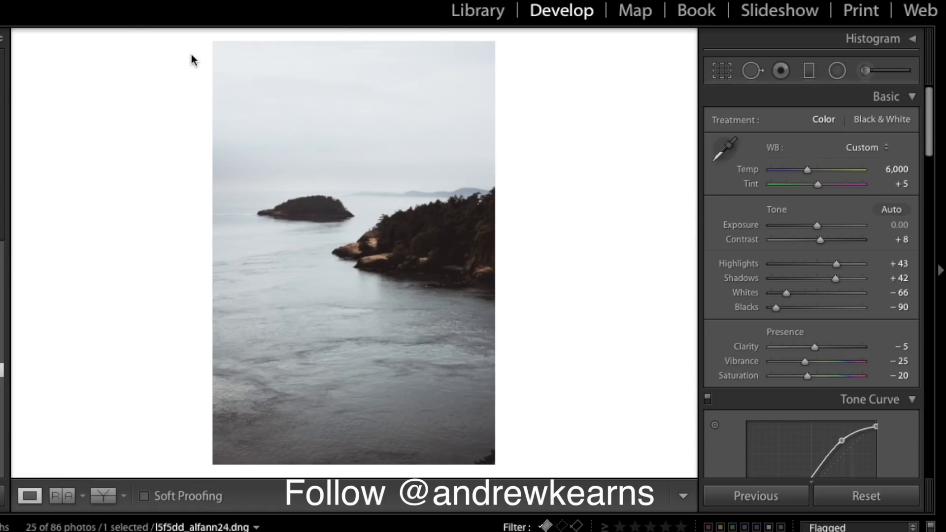
left_click(836, 71)
left_click_drag(169, 61, 461, 321)
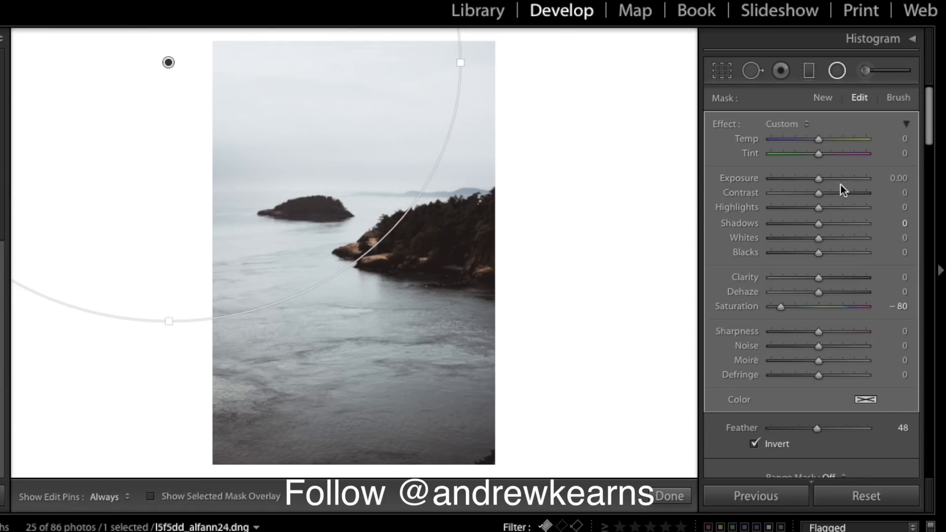
left_click_drag(817, 184, 827, 185)
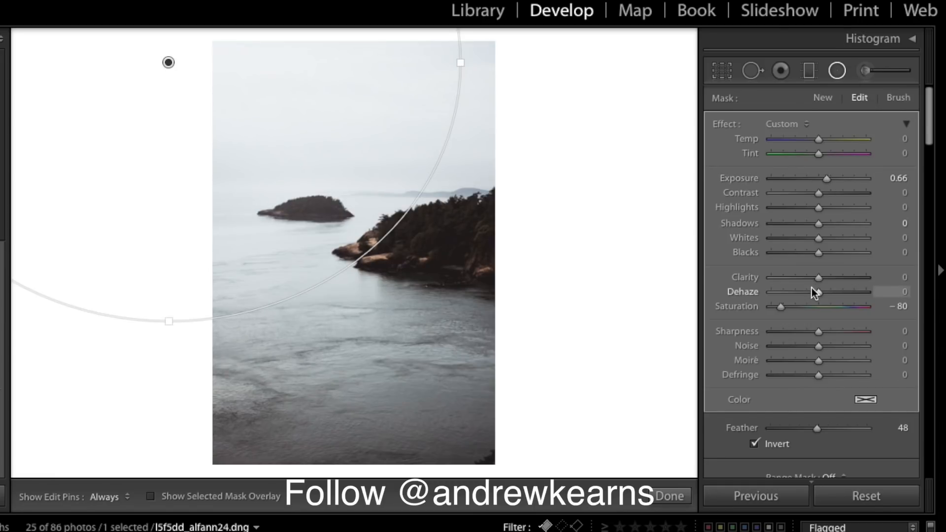
- Set the radial filter's Saturation to 0, enlarge and reposition it, then compare Before/After
left_click(896, 307)
type("0")
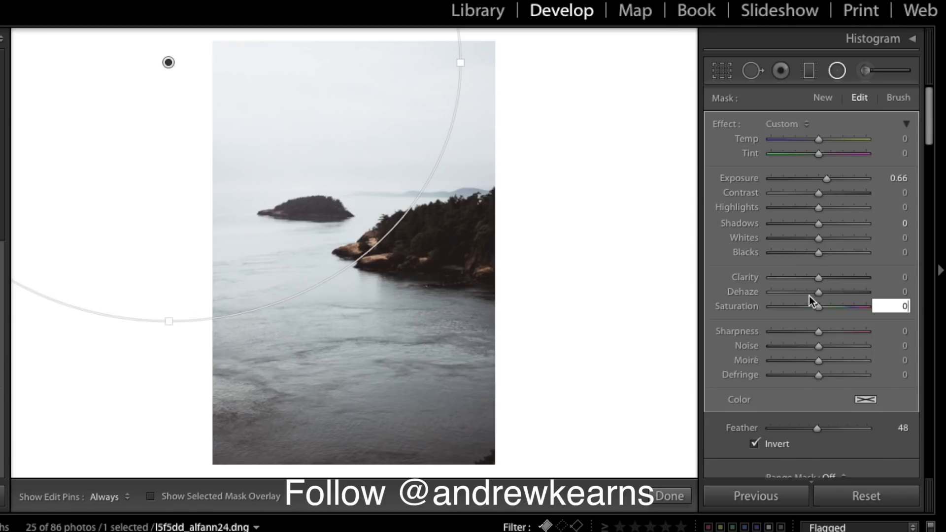
left_click_drag(817, 294, 815, 294)
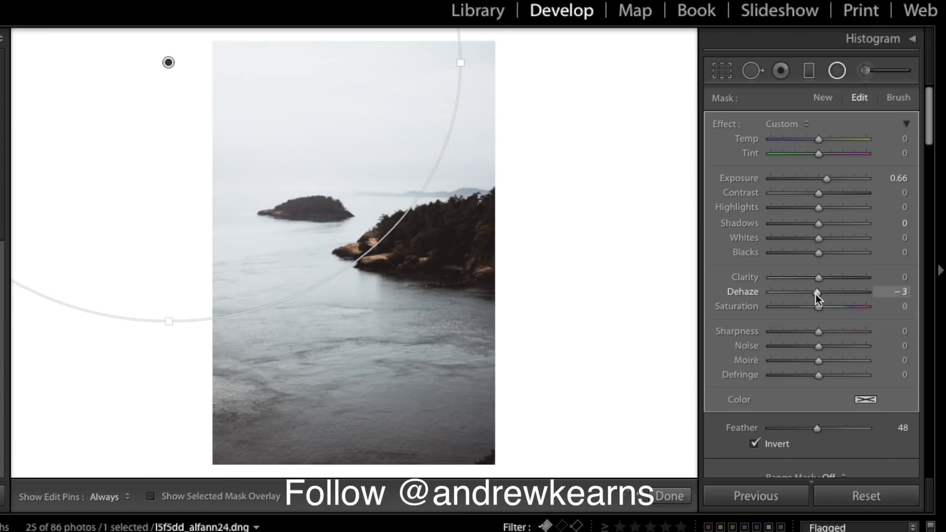
left_click_drag(173, 323, 173, 367)
left_click_drag(205, 83, 237, 105)
left_click(670, 496)
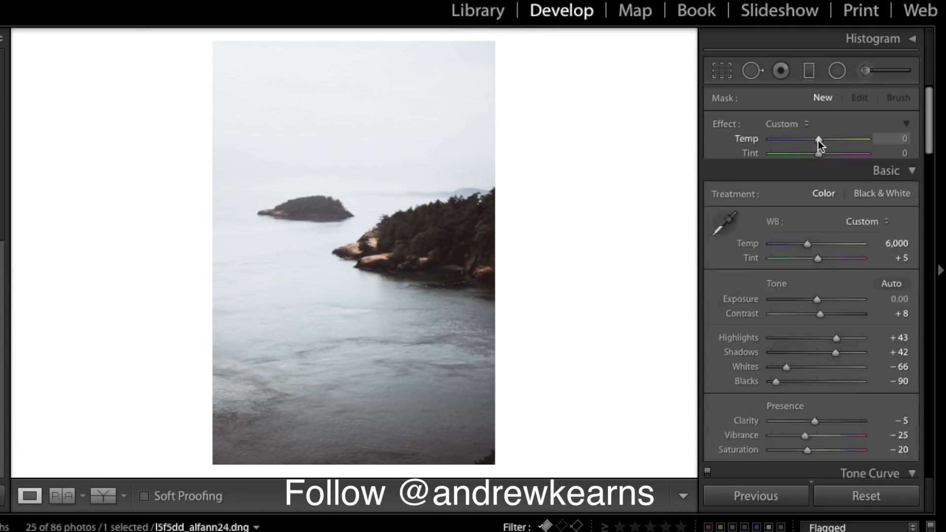
key("backslash")
key("backslash")
key("backslash")
key("backslash")
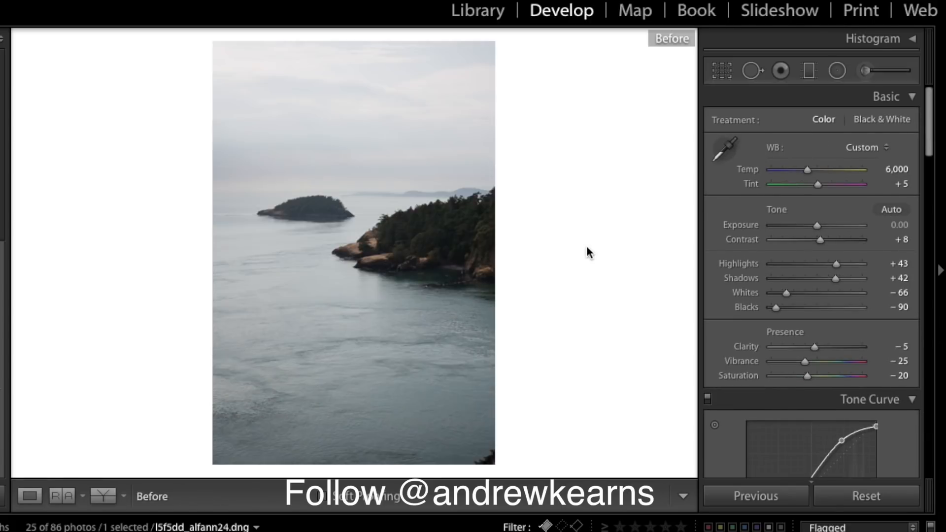
key("backslash")
key("backslash")
key("backslash")
key("backslash")
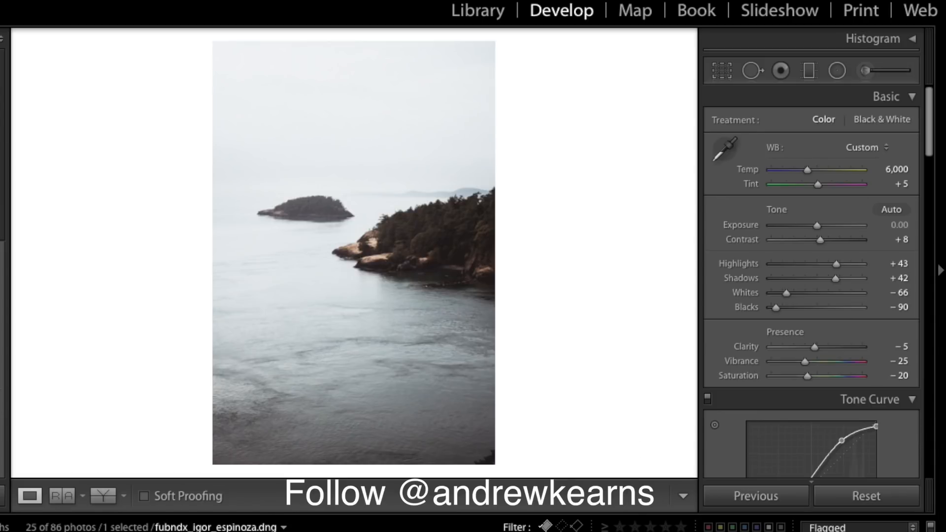
- Paste the copied settings onto the cactus beach photo, set Exposure to +2.20, and view it beside the reference
left_click(473, 531)
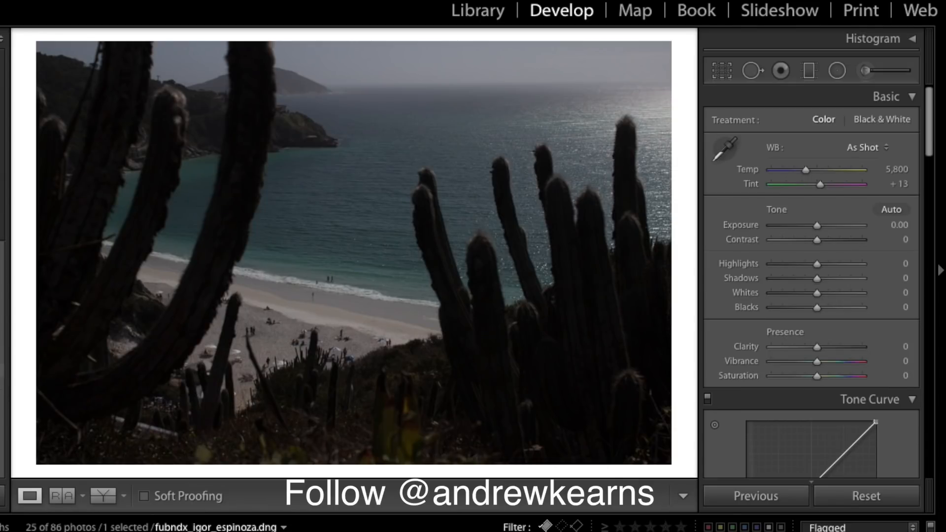
key("super+shift+v")
left_click(835, 226)
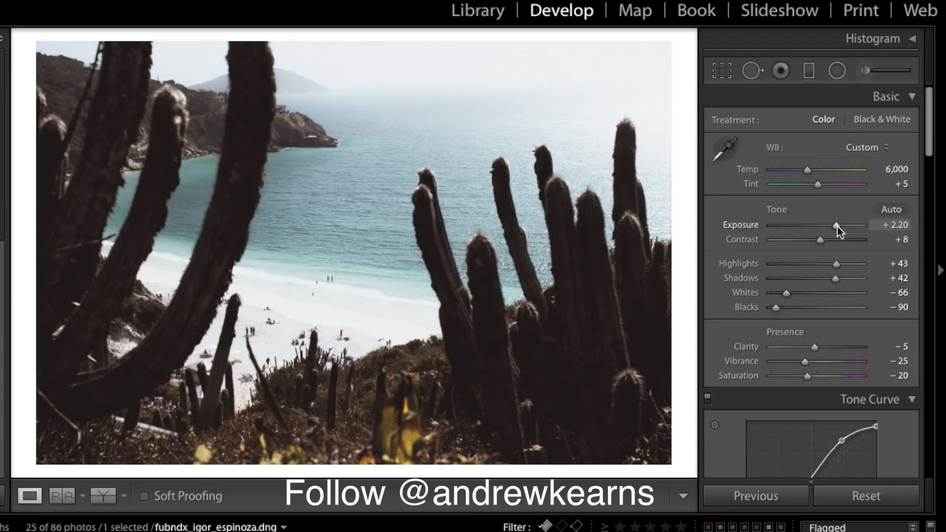
double_click(838, 226)
left_click(837, 225)
left_click(842, 226)
left_click_drag(839, 227, 837, 227)
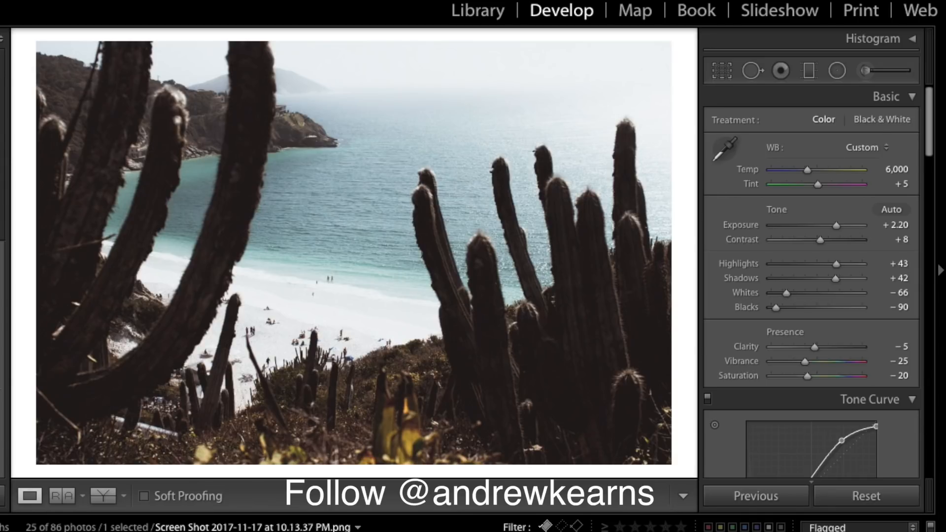
left_click(62, 496)
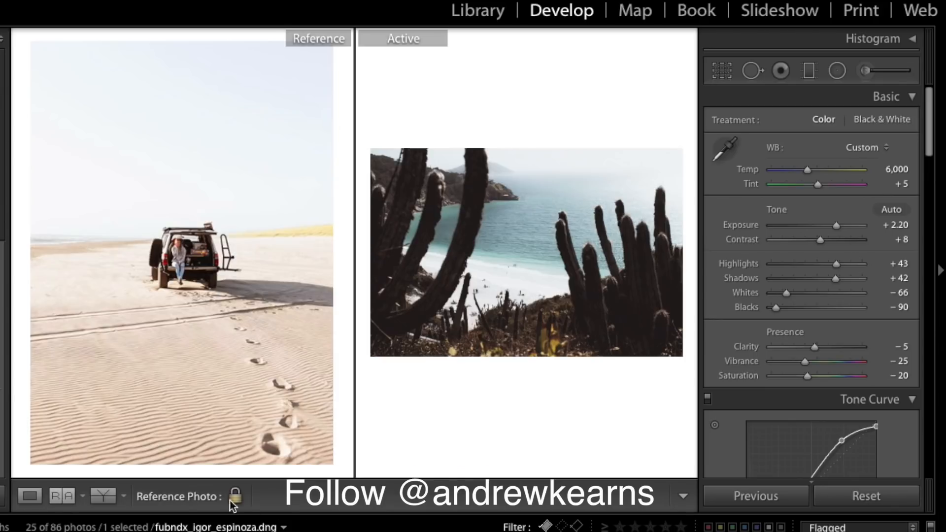
- Make the forest-lake photo the reference and zoom in and out on the mountain-road photo
left_click_drag(466, 529, 259, 298)
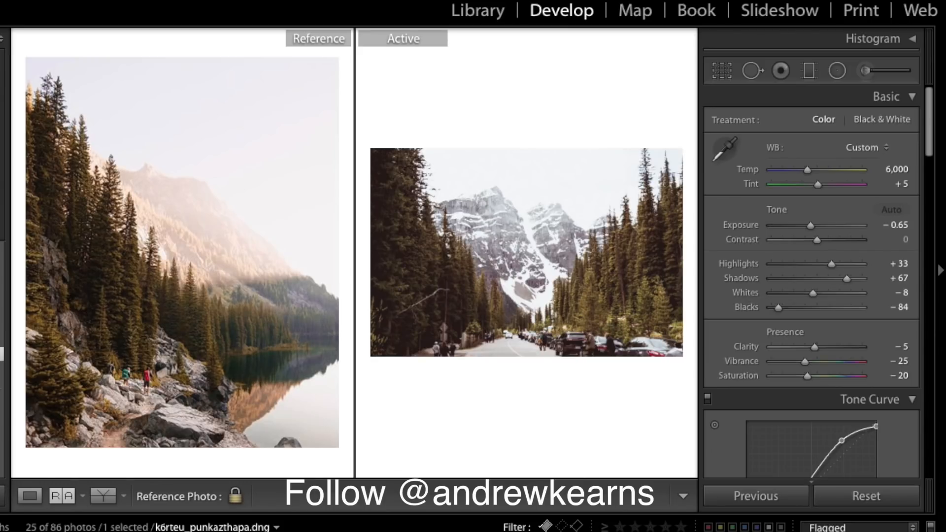
left_click(586, 348)
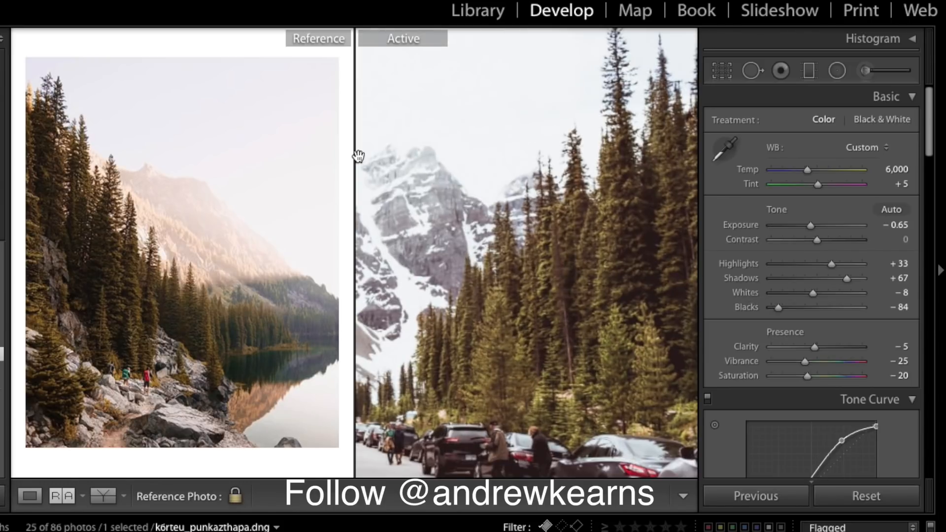
left_click(471, 191)
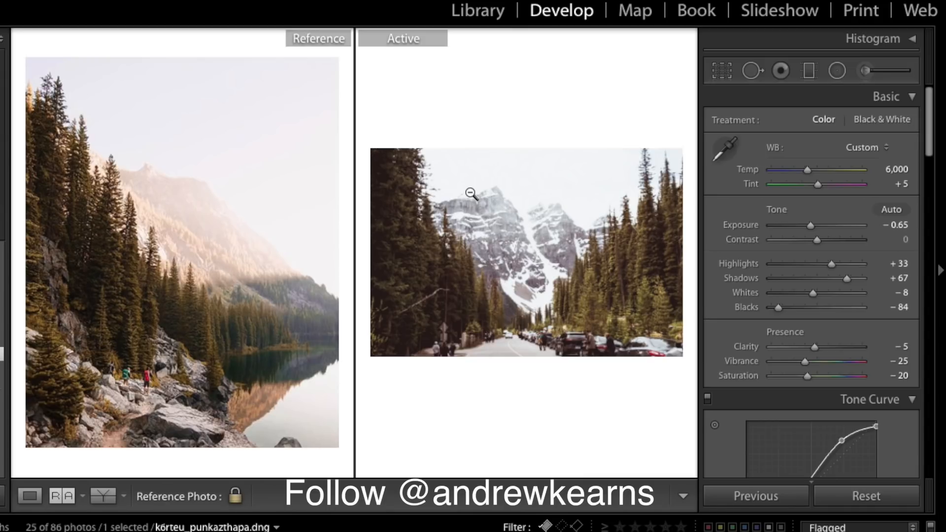
scroll(847, 370, "down", 5)
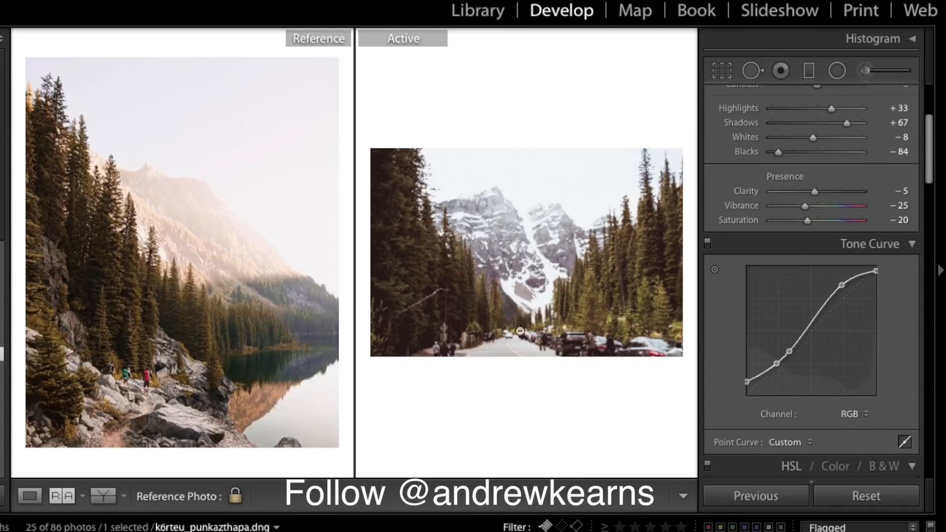